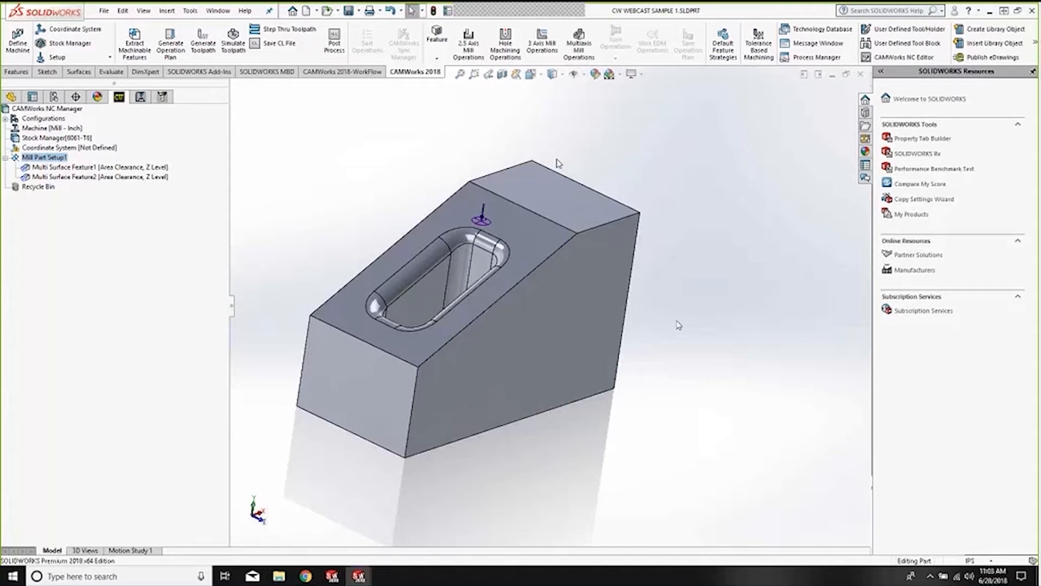
Examine the wedge part's sloped face and its filleted pocket from several angles
{"action": "middle_click_drag", "start_coordinate": [675, 319], "coordinate": [704, 353]}
{"action": "scroll", "coordinate": [704, 353], "scroll_direction": "up", "scroll_amount": 3}
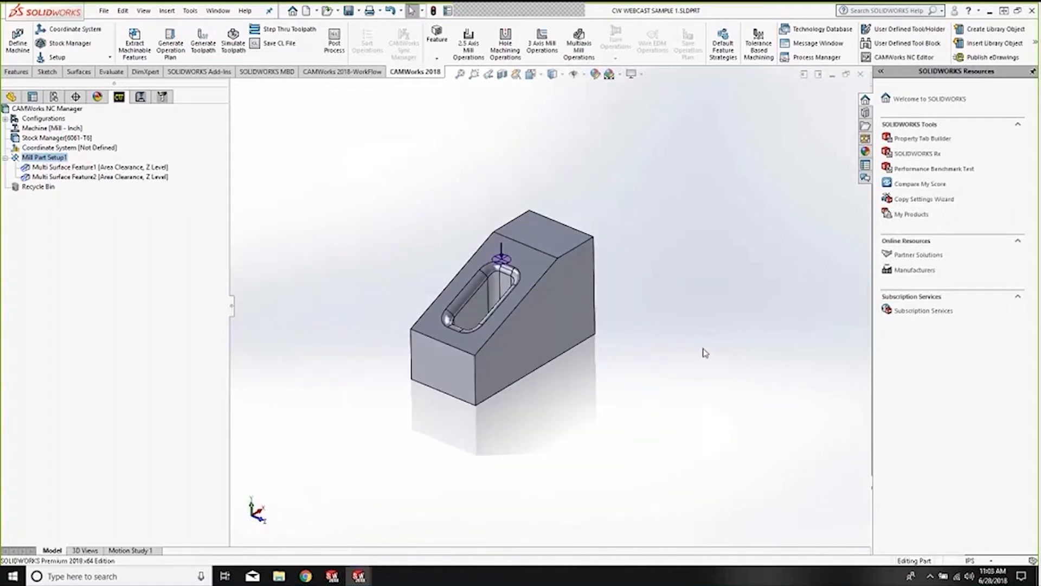
{"action": "scroll", "coordinate": [499, 267], "scroll_direction": "down", "scroll_amount": 6}
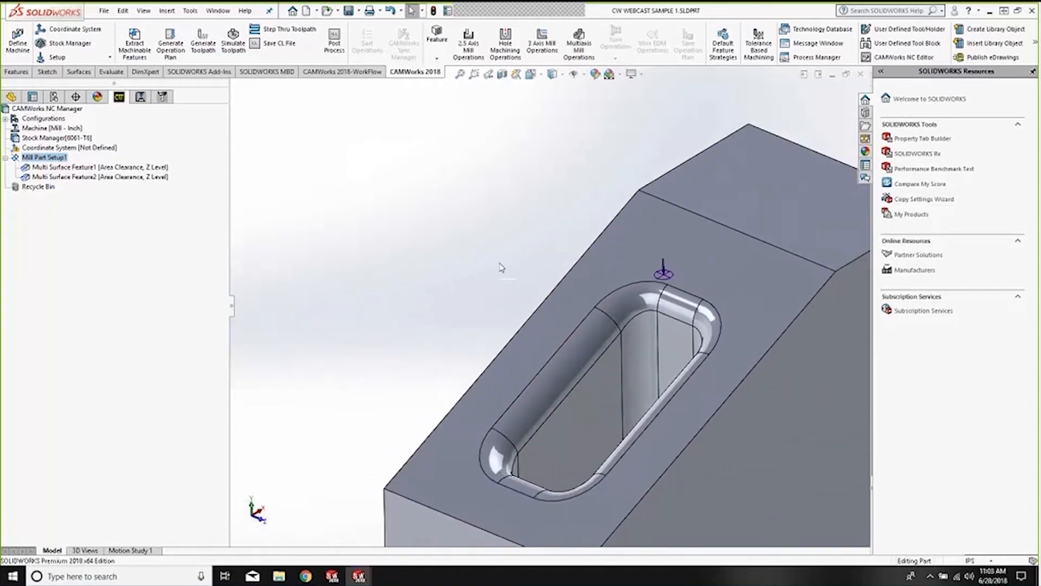
{"action": "key", "text": "f"}
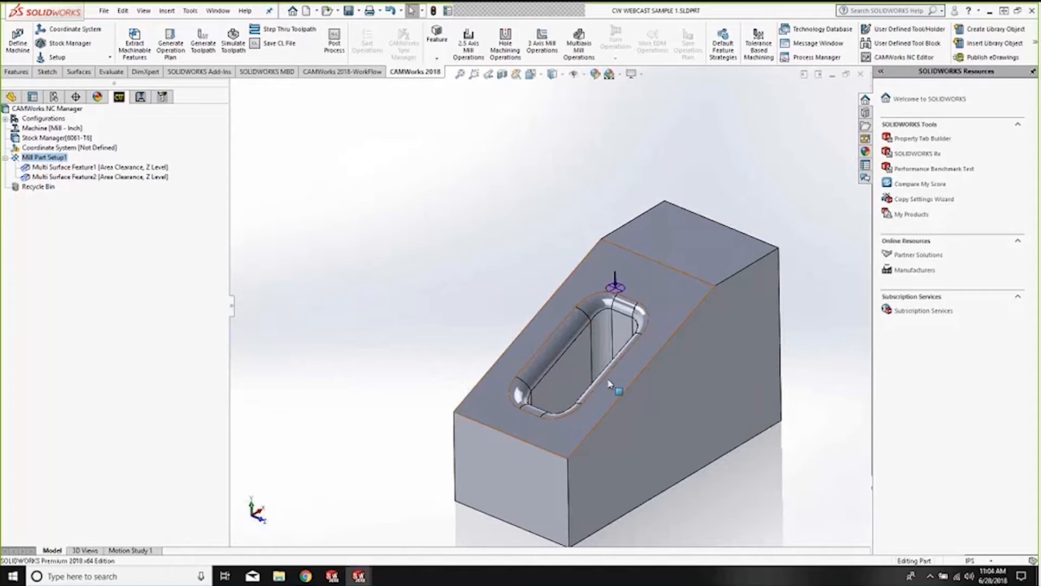
{"action": "middle_click_drag", "start_coordinate": [669, 348], "coordinate": [643, 297]}
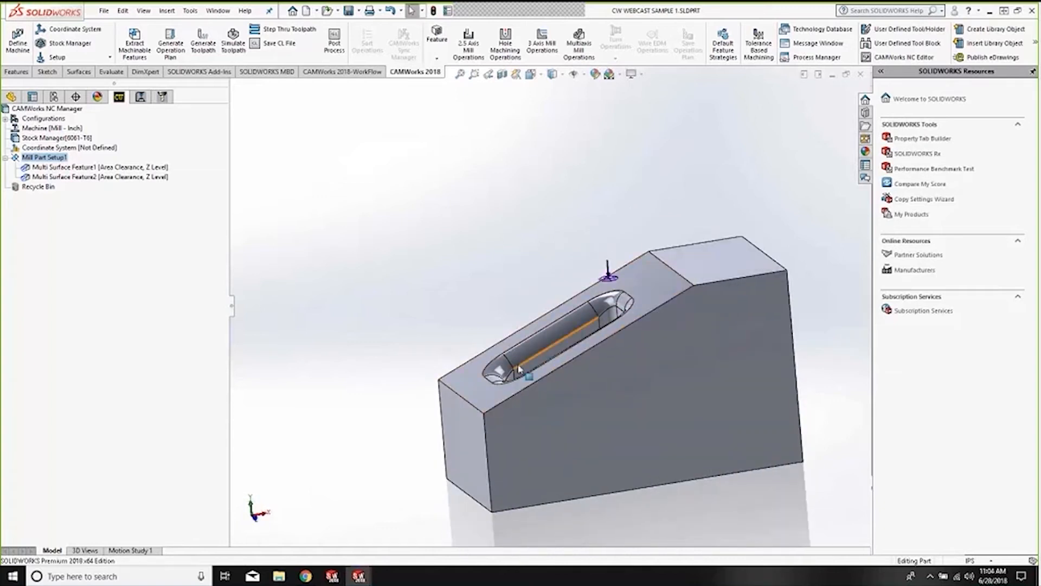
{"action": "scroll", "coordinate": [512, 387], "scroll_direction": "down", "scroll_amount": 5}
{"action": "middle_click_drag", "start_coordinate": [514, 383], "coordinate": [515, 411]}
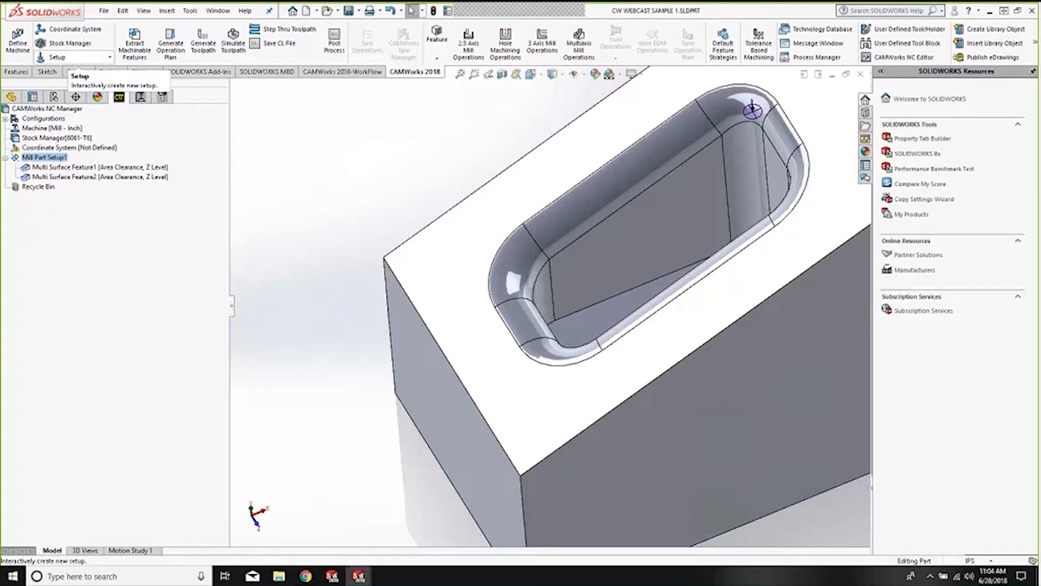
{"action": "left_click", "coordinate": [74, 63]}
{"action": "left_click", "coordinate": [68, 71]}
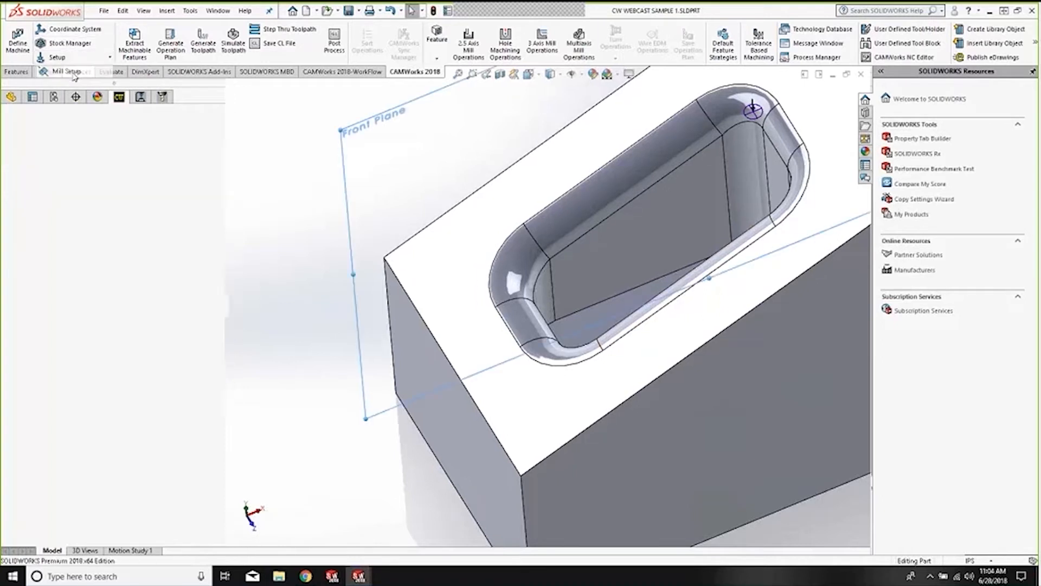
{"action": "left_click", "coordinate": [735, 192]}
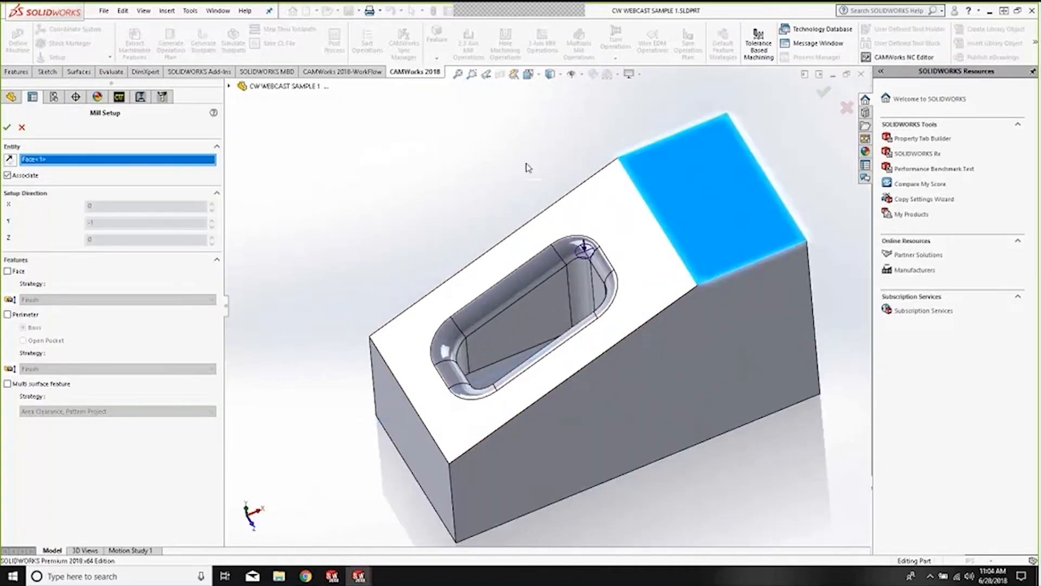
{"action": "left_click", "coordinate": [22, 129]}
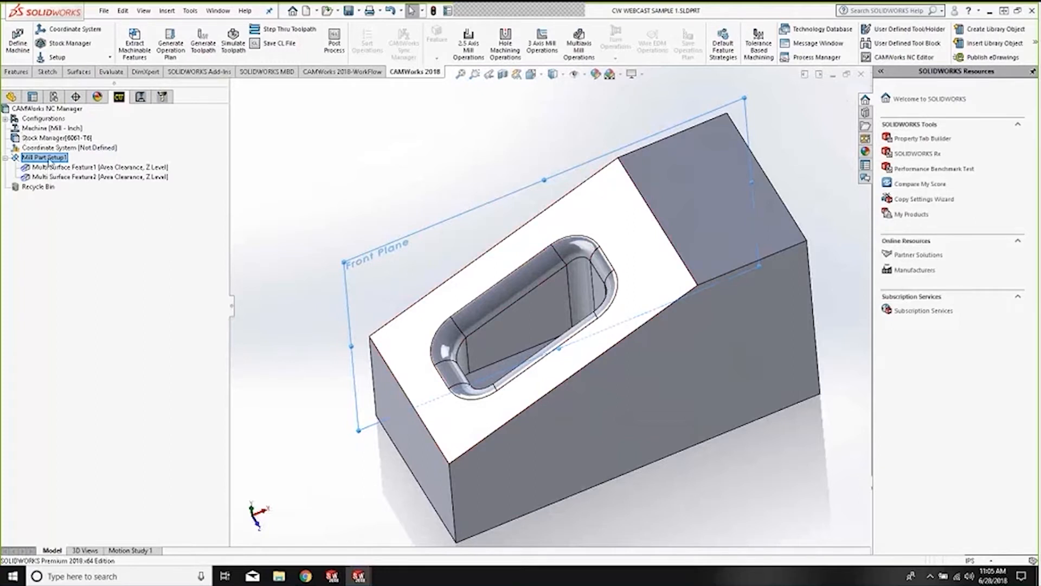
Create a multi surface feature from the sloped face around the pocket, using the Area Clearance, Z Level strategy
{"action": "left_click", "coordinate": [140, 96]}
{"action": "left_click", "coordinate": [119, 96]}
{"action": "left_click", "coordinate": [49, 169]}
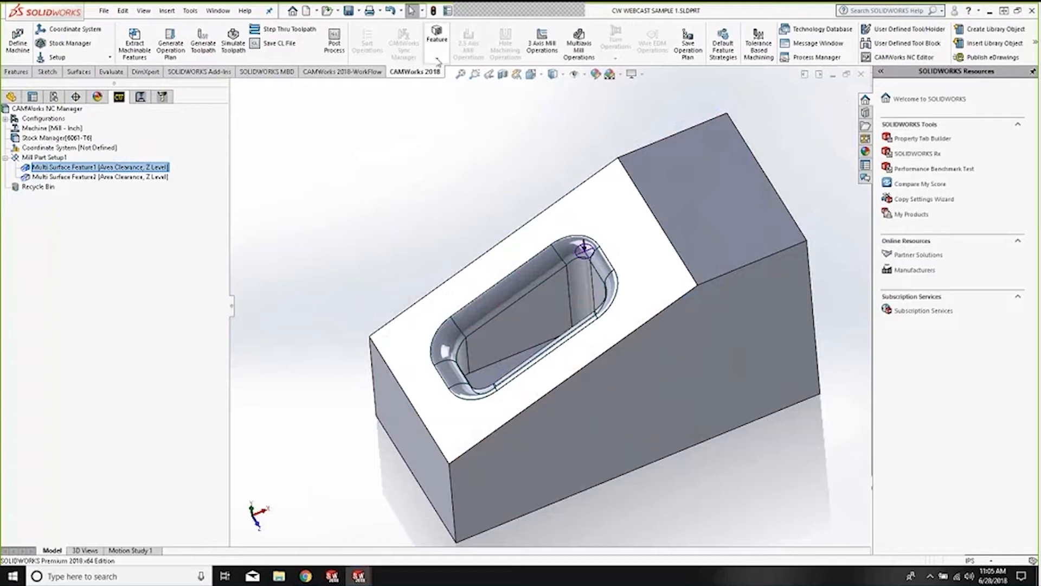
{"action": "left_click", "coordinate": [437, 59]}
{"action": "left_click", "coordinate": [456, 85]}
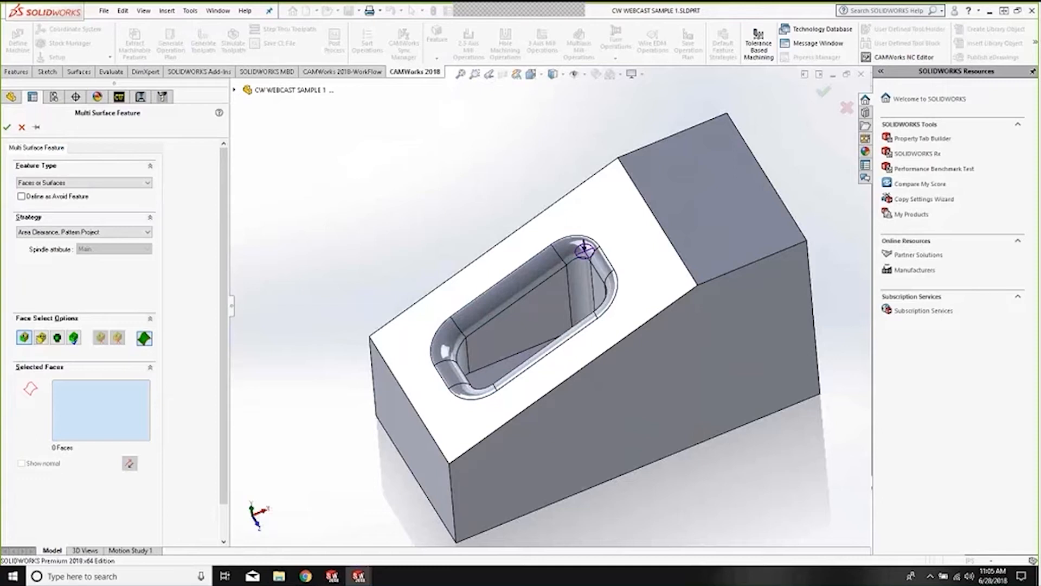
{"action": "left_click", "coordinate": [627, 214]}
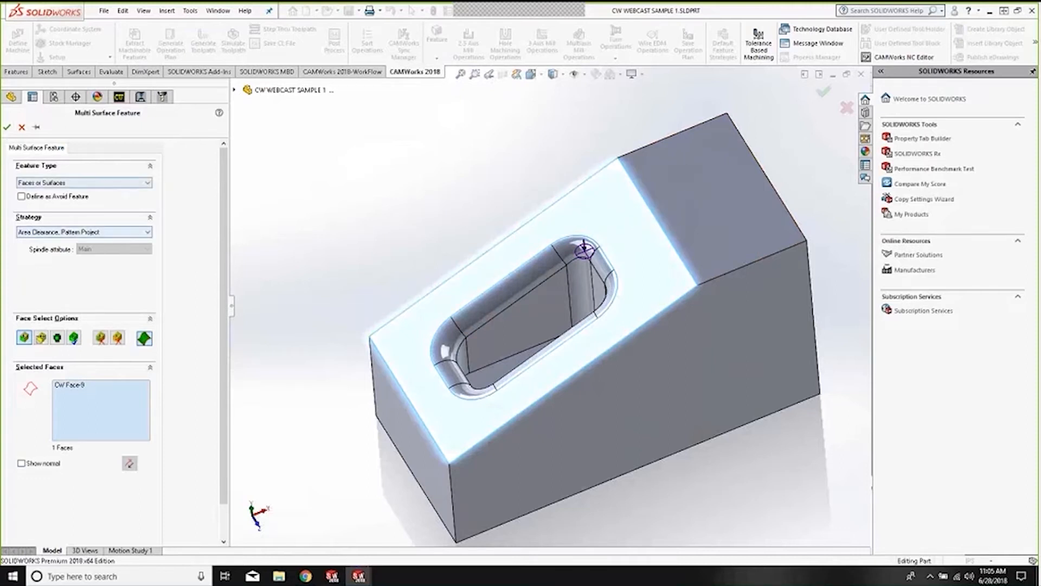
{"action": "left_click", "coordinate": [97, 233]}
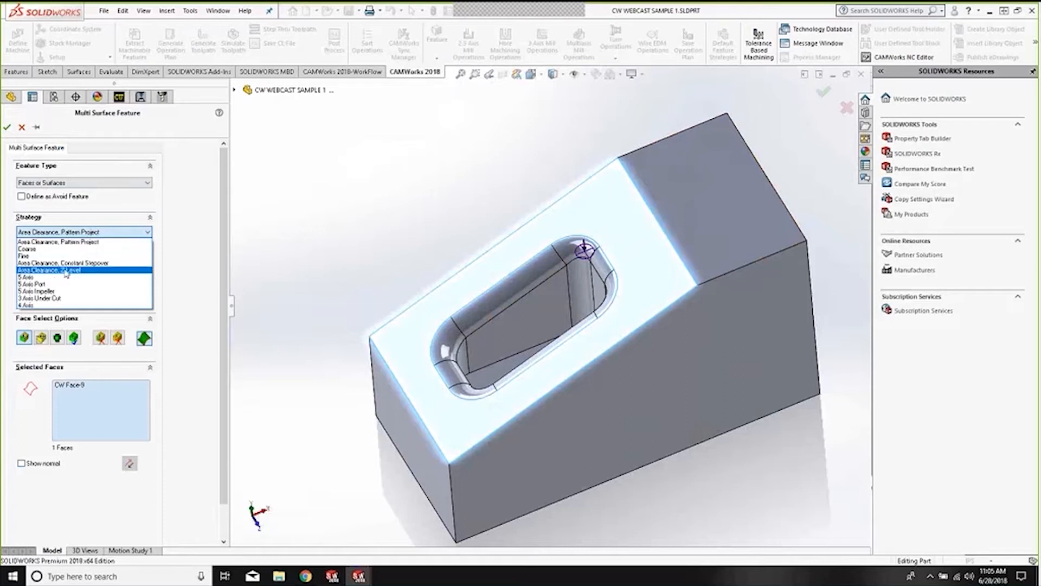
{"action": "left_click", "coordinate": [65, 270]}
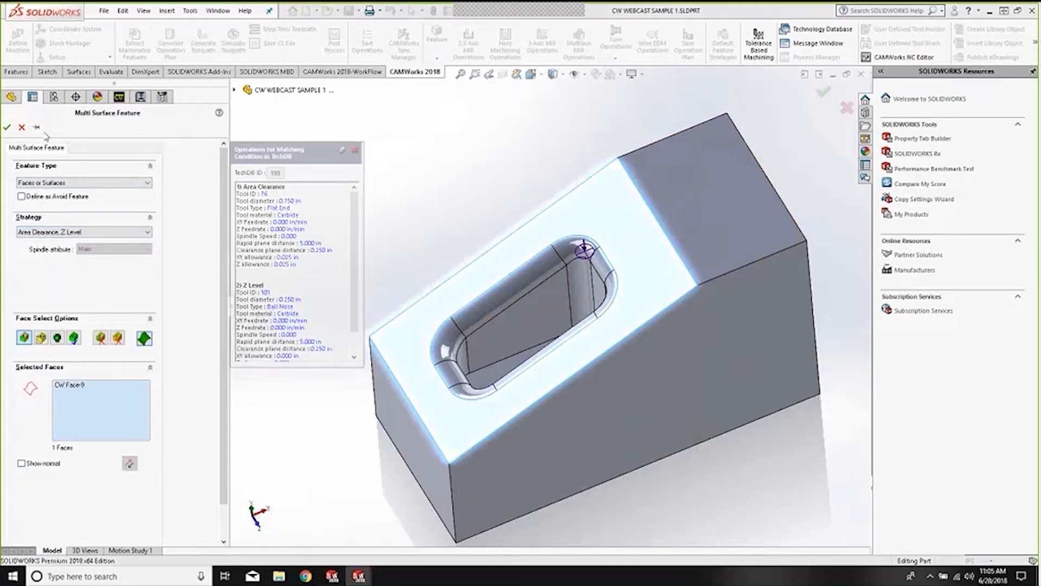
{"action": "left_click", "coordinate": [7, 127]}
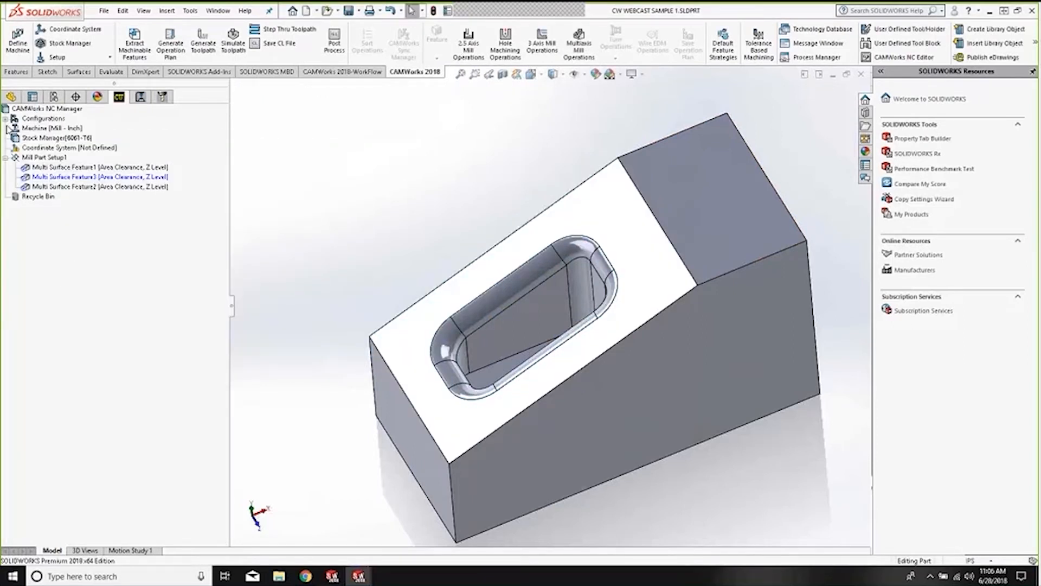
Update the operation plan to add operations for the new multi surface feature, and generate the toolpaths
{"action": "left_click", "coordinate": [100, 177]}
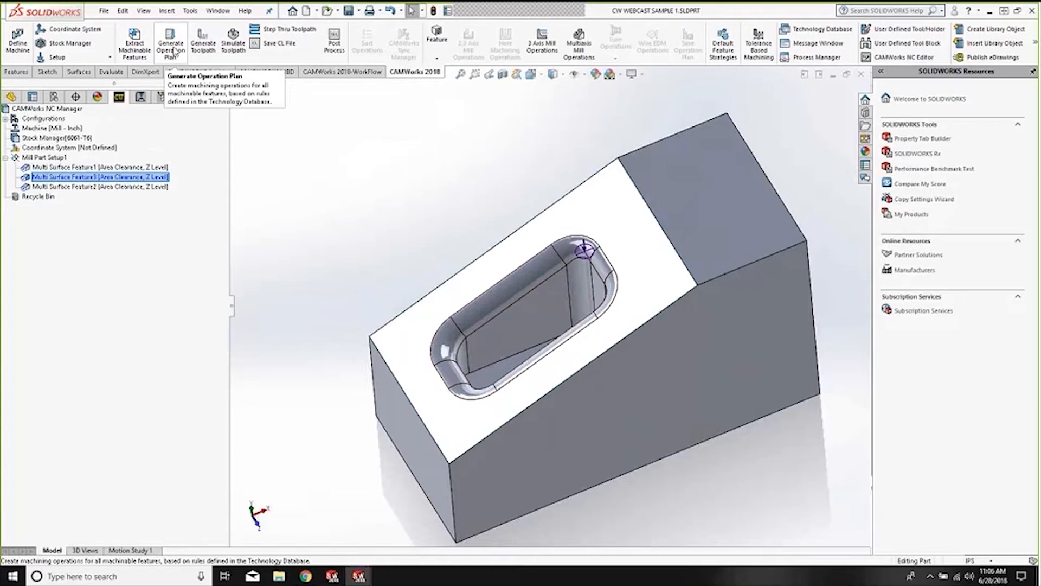
{"action": "left_click", "coordinate": [172, 50]}
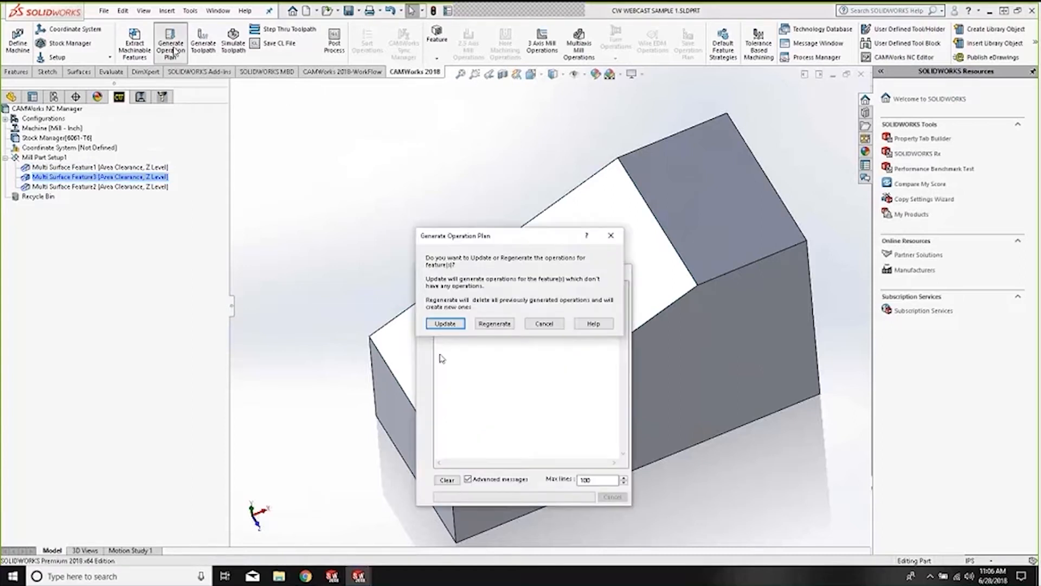
{"action": "left_click", "coordinate": [440, 325]}
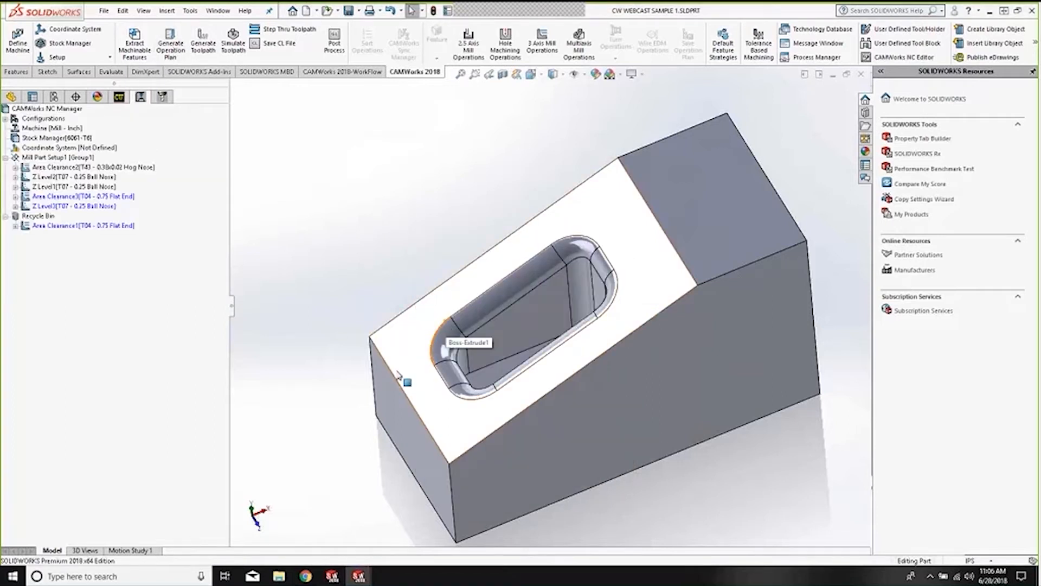
{"action": "left_click", "coordinate": [204, 49]}
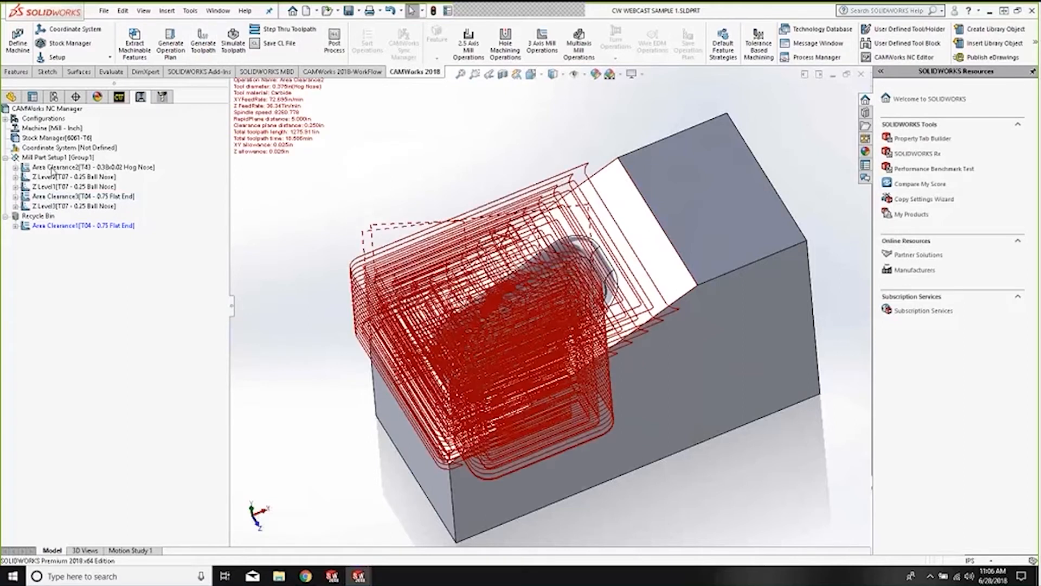
Examine the Area Clearance2 roughing toolpath over the sloped face and pocket
{"action": "left_click", "coordinate": [52, 168]}
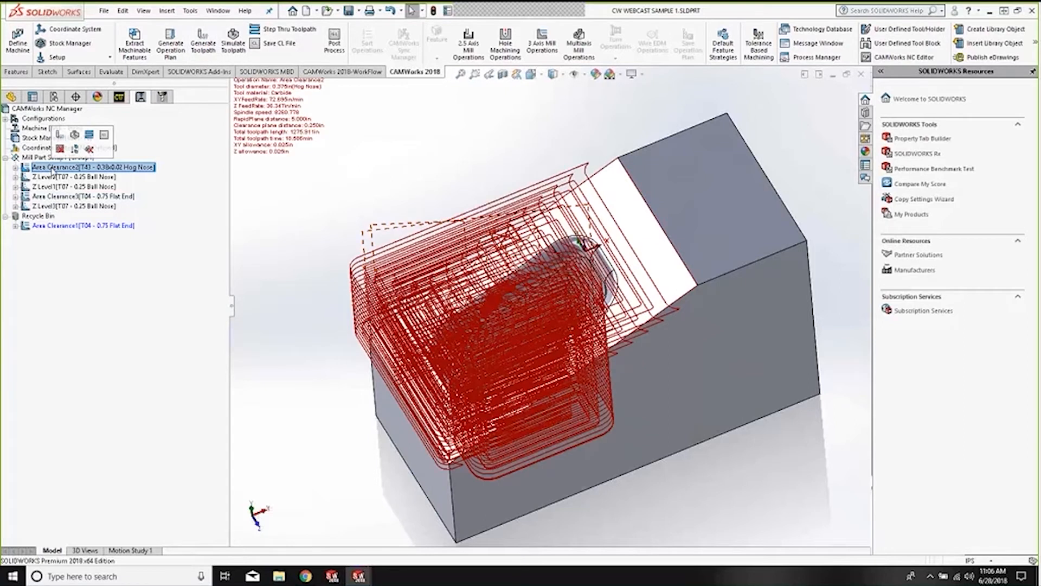
{"action": "middle_click_drag", "start_coordinate": [487, 350], "coordinate": [564, 214]}
{"action": "scroll", "coordinate": [573, 213], "scroll_direction": "down", "scroll_amount": 5}
{"action": "scroll", "coordinate": [567, 213], "scroll_direction": "up", "scroll_amount": 3}
{"action": "scroll", "coordinate": [562, 213], "scroll_direction": "up", "scroll_amount": 2}
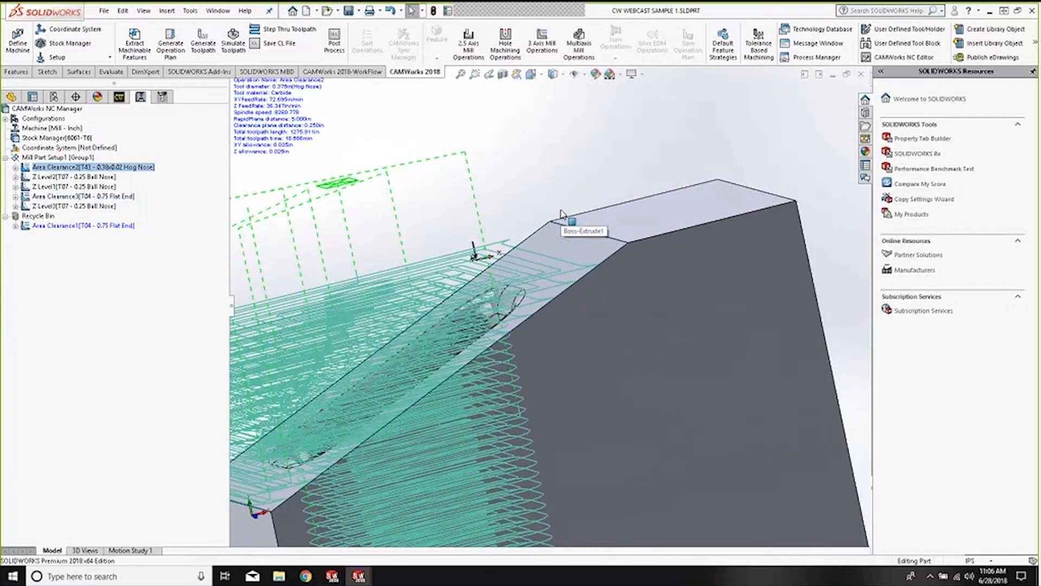
{"action": "scroll", "coordinate": [561, 213], "scroll_direction": "up", "scroll_amount": 1}
{"action": "middle_click_drag", "start_coordinate": [565, 230], "coordinate": [570, 304]}
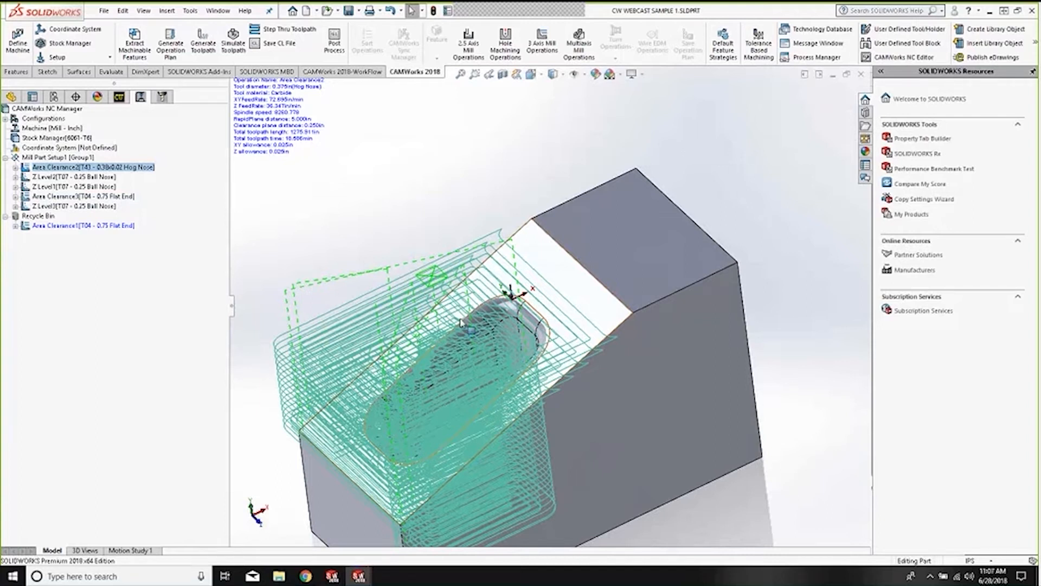
Examine the Z Level2 toolpath along the sloped face's edges, and display the Z Level1 toolpath around the pocket
{"action": "left_click", "coordinate": [71, 178]}
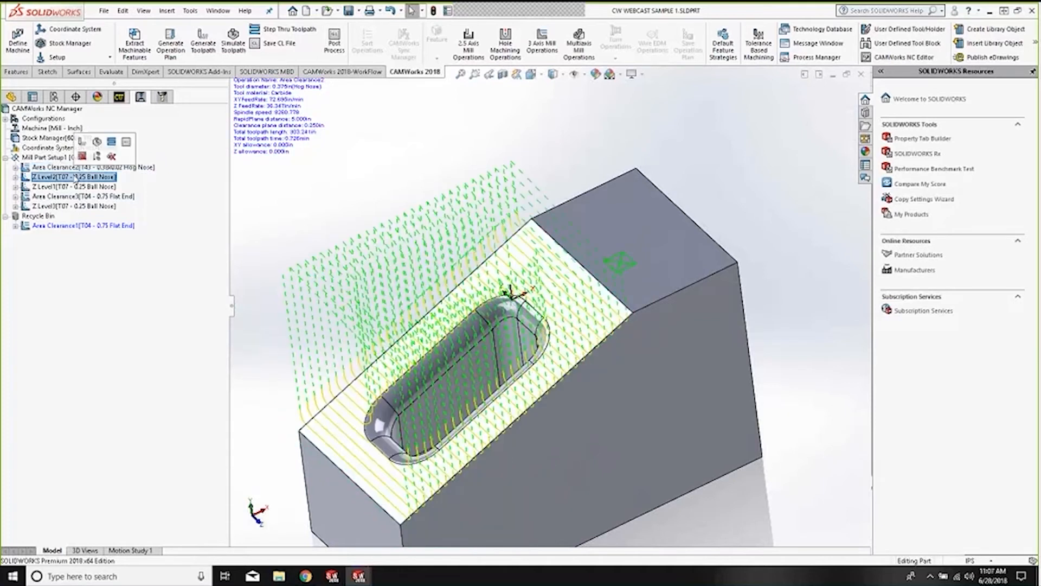
{"action": "middle_click_drag", "start_coordinate": [508, 341], "coordinate": [561, 301]}
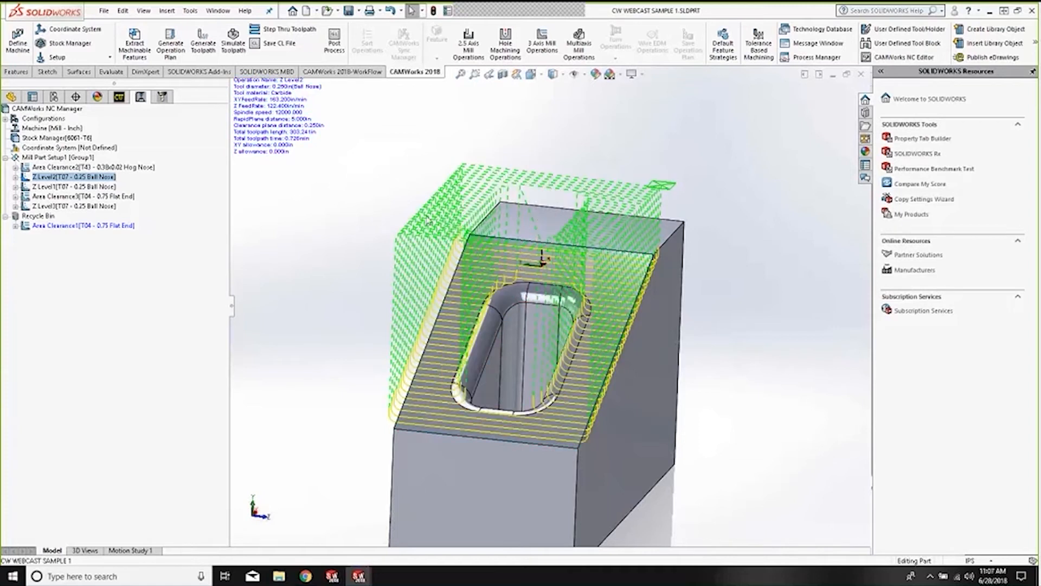
{"action": "middle_click_drag", "start_coordinate": [584, 273], "coordinate": [512, 279]}
{"action": "scroll", "coordinate": [593, 276], "scroll_direction": "down", "scroll_amount": 5}
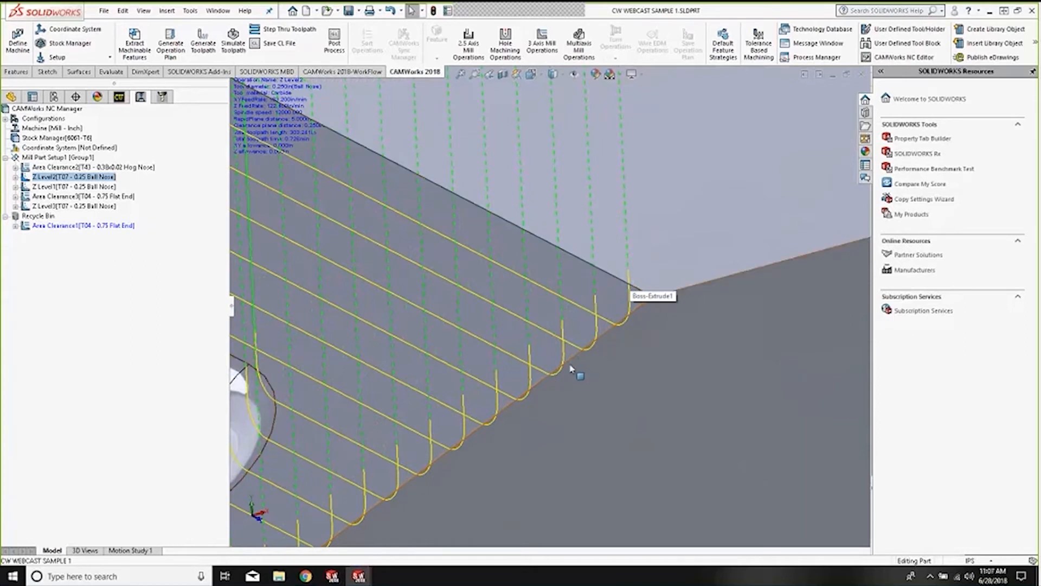
{"action": "scroll", "coordinate": [546, 374], "scroll_direction": "up", "scroll_amount": 5}
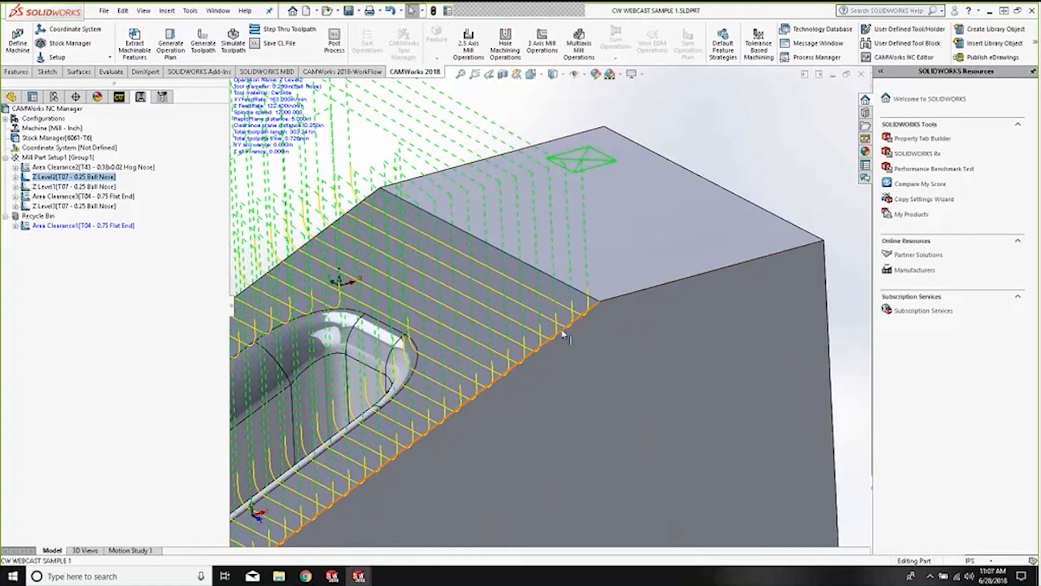
{"action": "scroll", "coordinate": [637, 354], "scroll_direction": "up", "scroll_amount": 5}
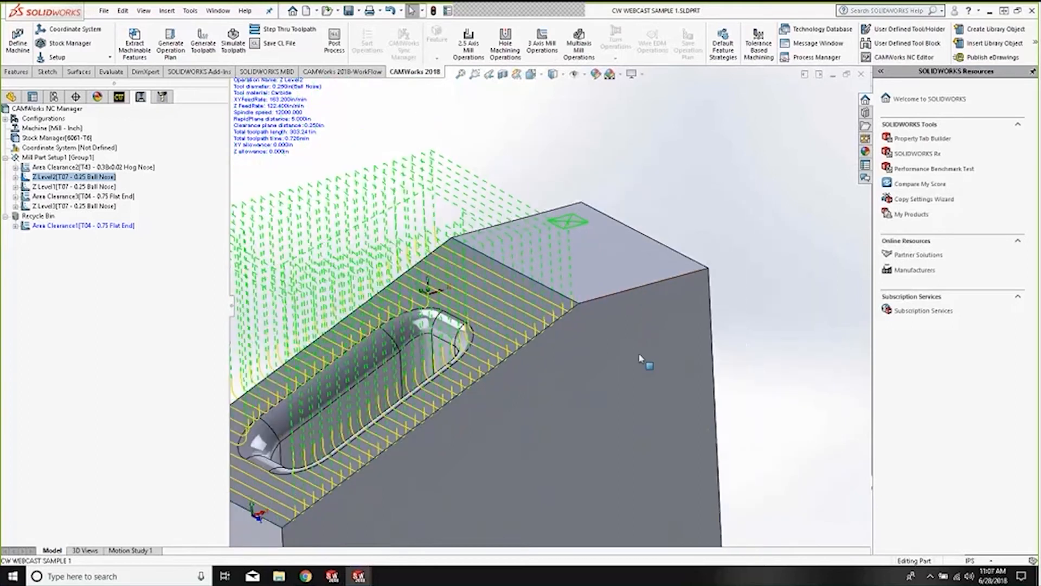
{"action": "scroll", "coordinate": [636, 351], "scroll_direction": "up", "scroll_amount": 2}
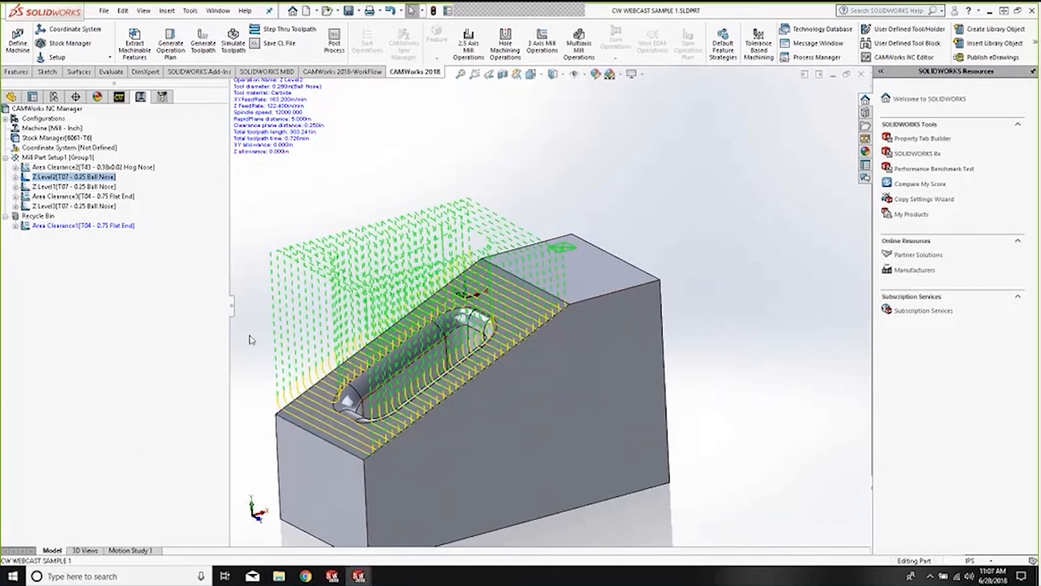
{"action": "left_click", "coordinate": [75, 187]}
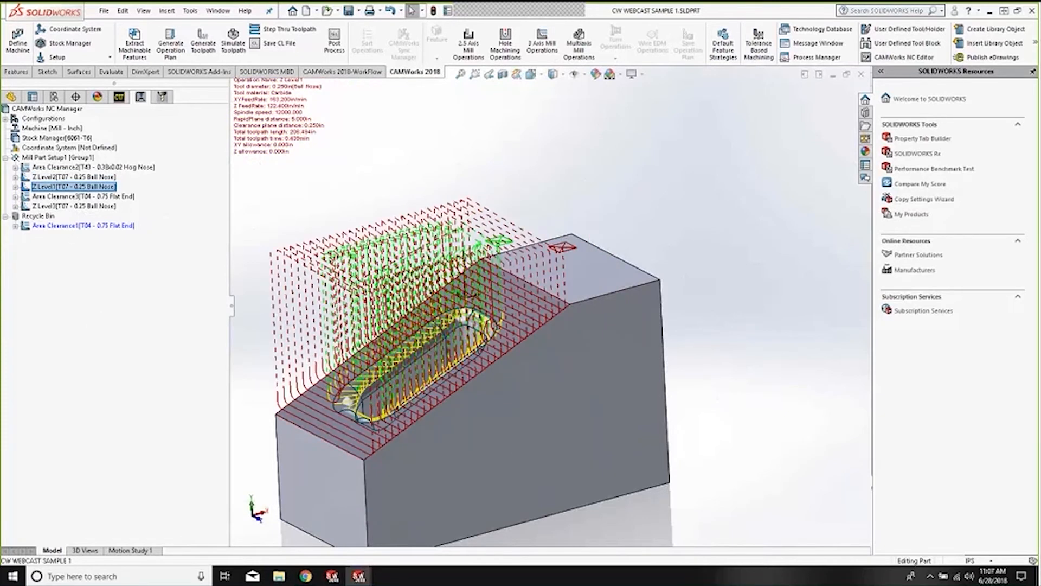
Review the faces selected in Multi Surface Feature1 around the pocket, and close its definition
{"action": "left_click", "coordinate": [119, 100]}
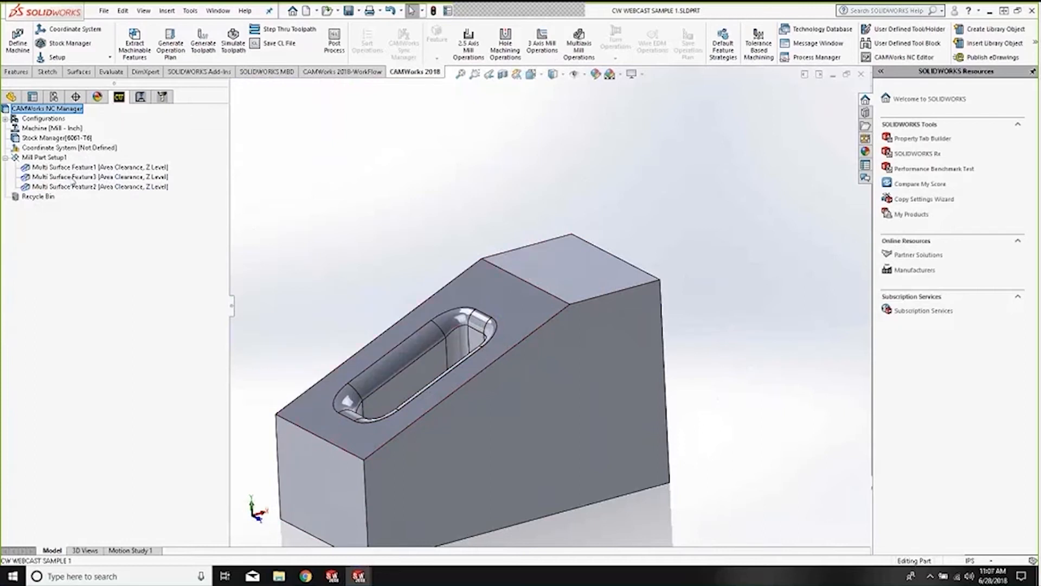
{"action": "left_click", "coordinate": [76, 168]}
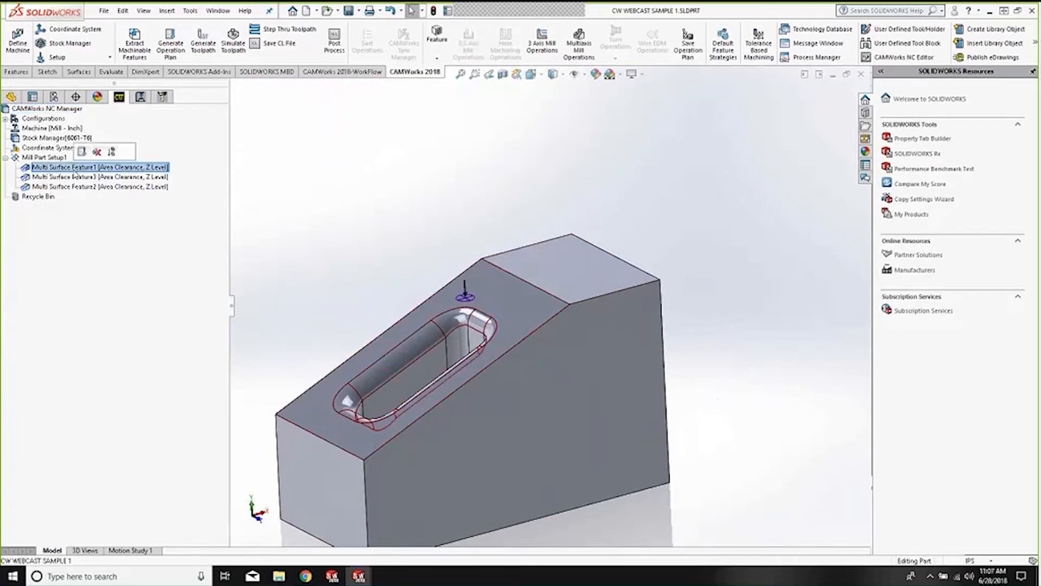
{"action": "double_click", "coordinate": [75, 173]}
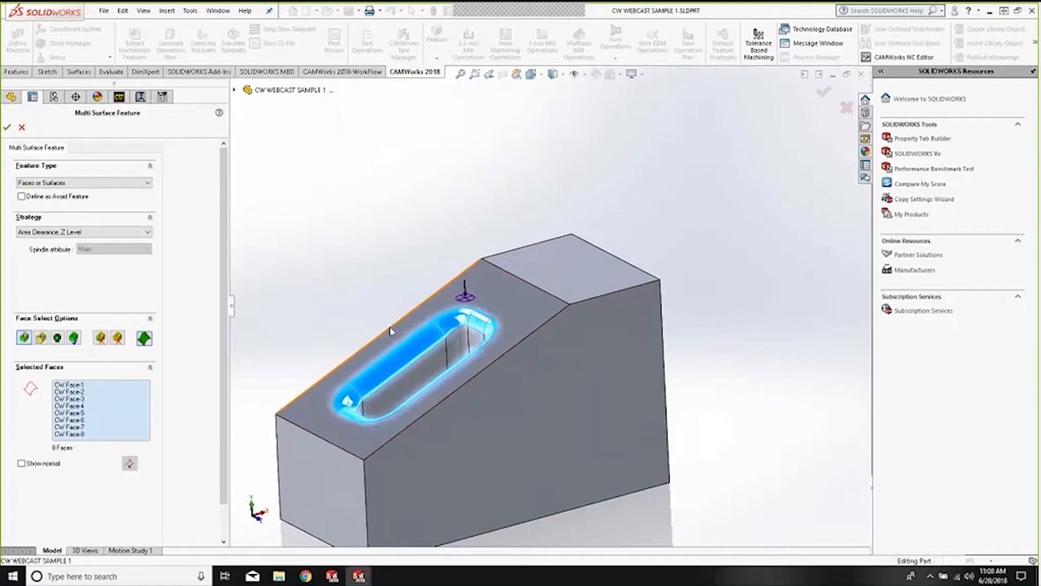
{"action": "middle_click_drag", "start_coordinate": [433, 402], "coordinate": [403, 368]}
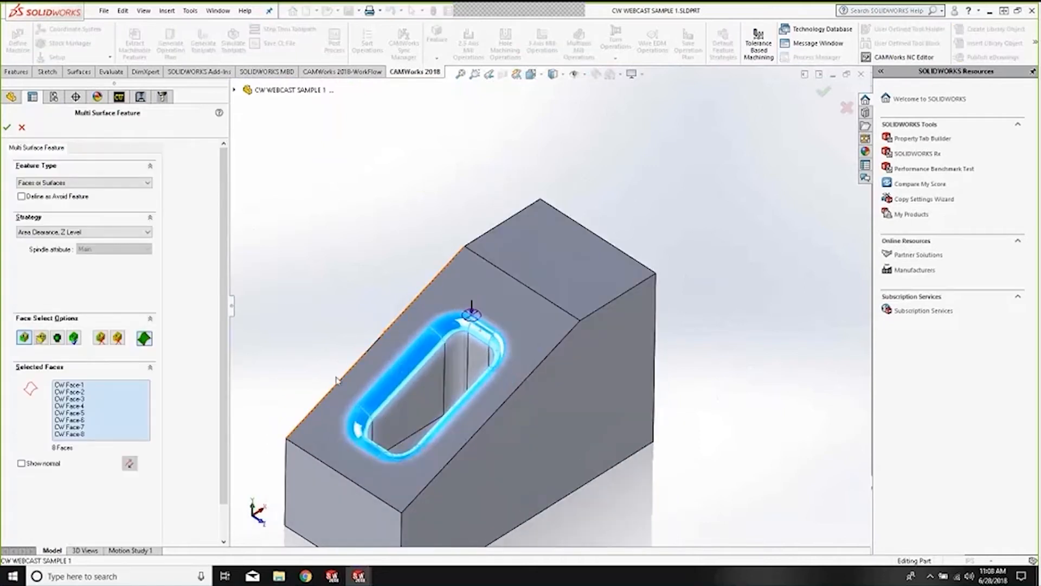
{"action": "left_click", "coordinate": [7, 127]}
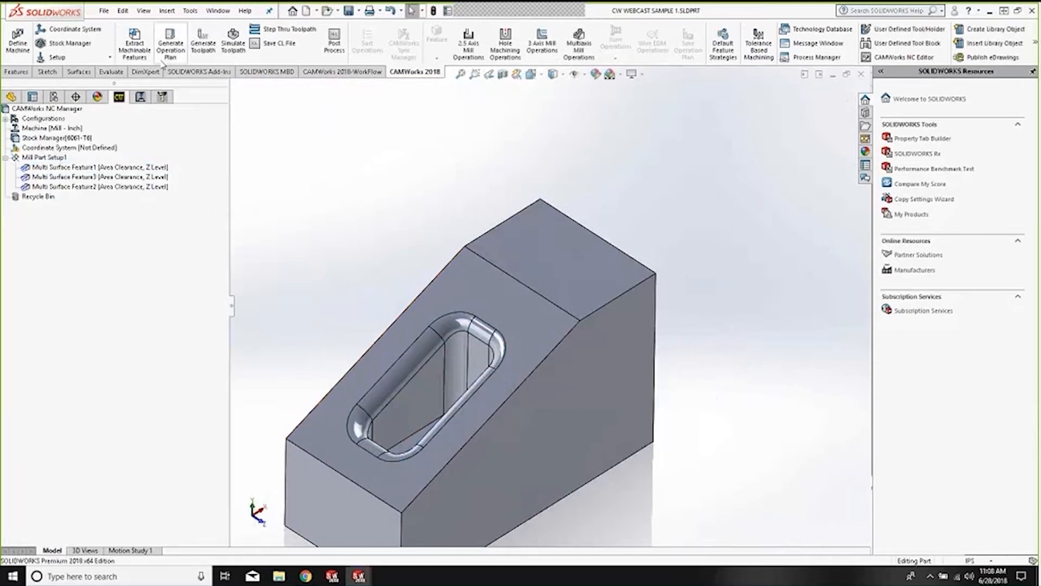
Review the Z Level parameters of the Z Level1 operation, including its constant cut amount, and close them
{"action": "left_click", "coordinate": [195, 59]}
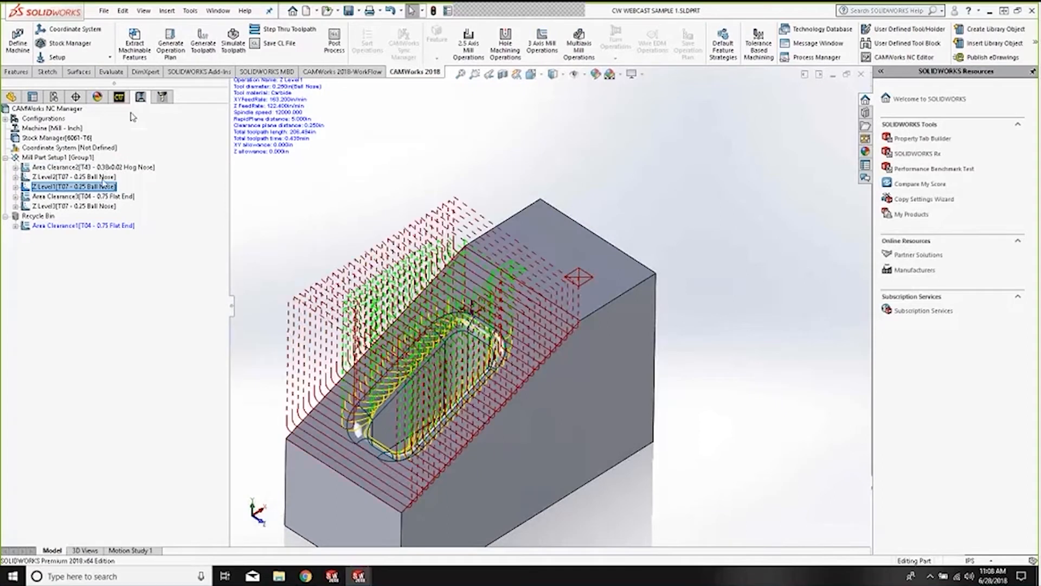
{"action": "double_click", "coordinate": [50, 189]}
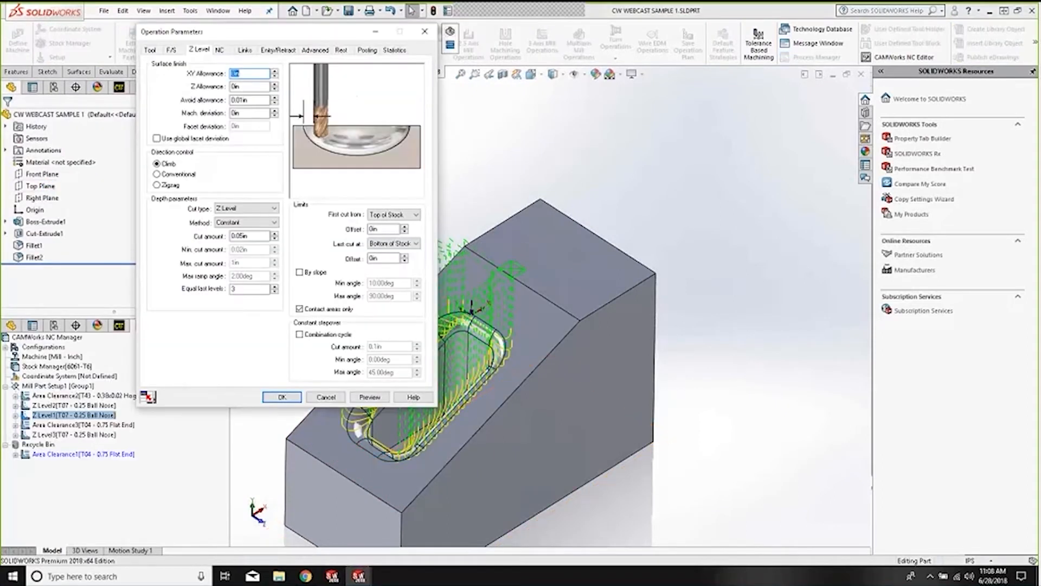
{"action": "left_click_drag", "start_coordinate": [272, 34], "coordinate": [192, 36]}
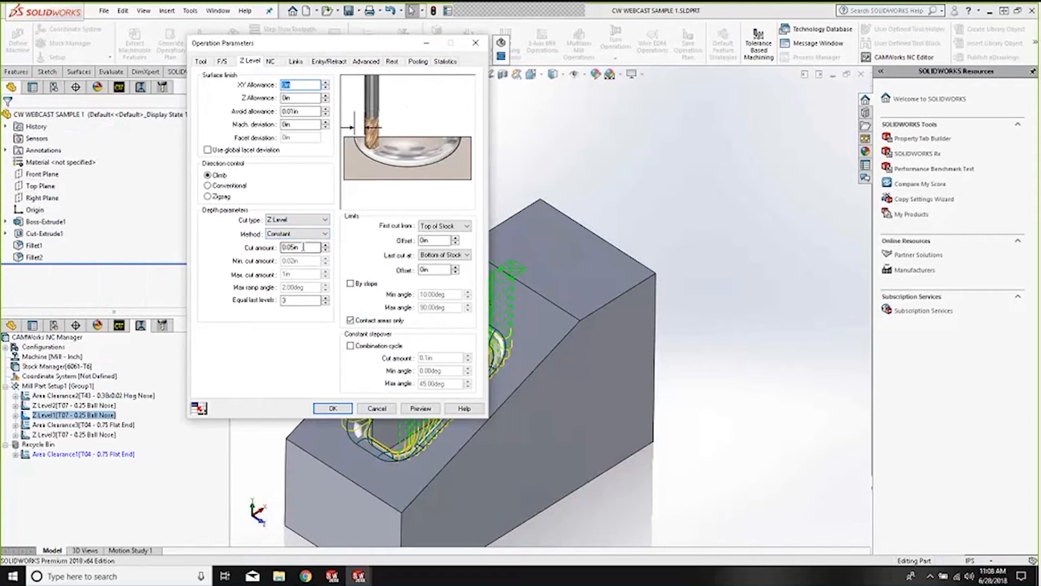
{"action": "left_click", "coordinate": [333, 409]}
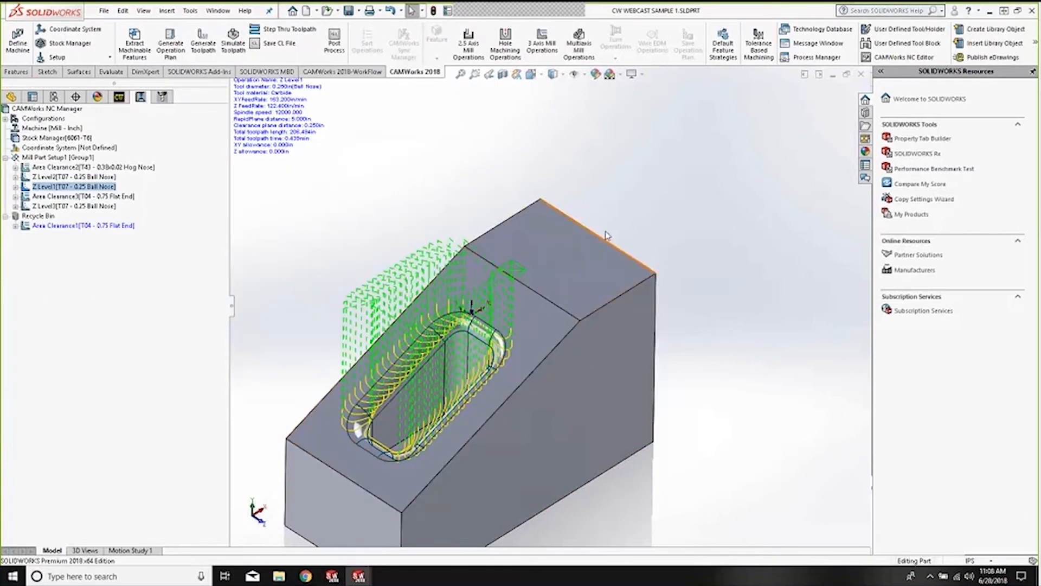
Examine the Z Level1 toolpath passes along the filleted pocket rim close up and from several angles
{"action": "scroll", "coordinate": [569, 278], "scroll_direction": "up", "scroll_amount": 5}
{"action": "scroll", "coordinate": [534, 326], "scroll_direction": "down", "scroll_amount": 10}
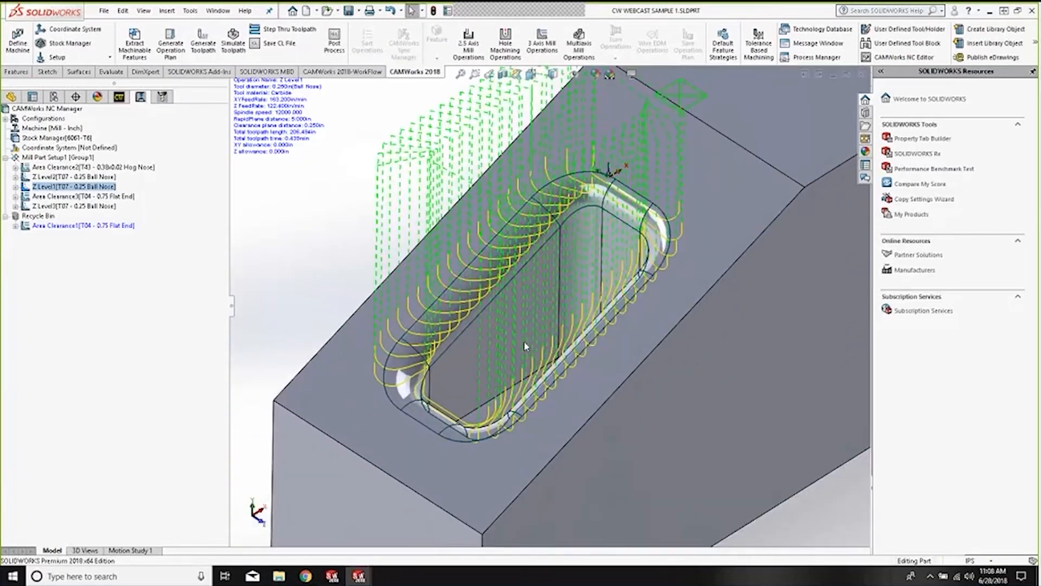
{"action": "middle_click_drag", "start_coordinate": [524, 343], "coordinate": [593, 278]}
{"action": "middle_click_drag", "start_coordinate": [600, 223], "coordinate": [596, 155]}
{"action": "scroll", "coordinate": [599, 160], "scroll_direction": "down", "scroll_amount": 5}
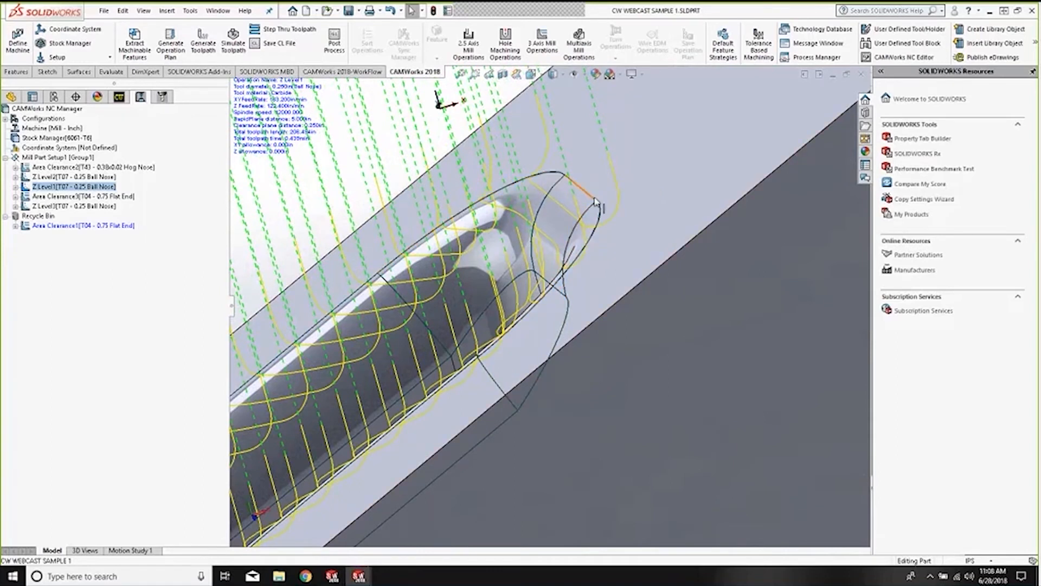
{"action": "scroll", "coordinate": [588, 210], "scroll_direction": "up", "scroll_amount": 8}
{"action": "middle_click_drag", "start_coordinate": [535, 237], "coordinate": [572, 275]}
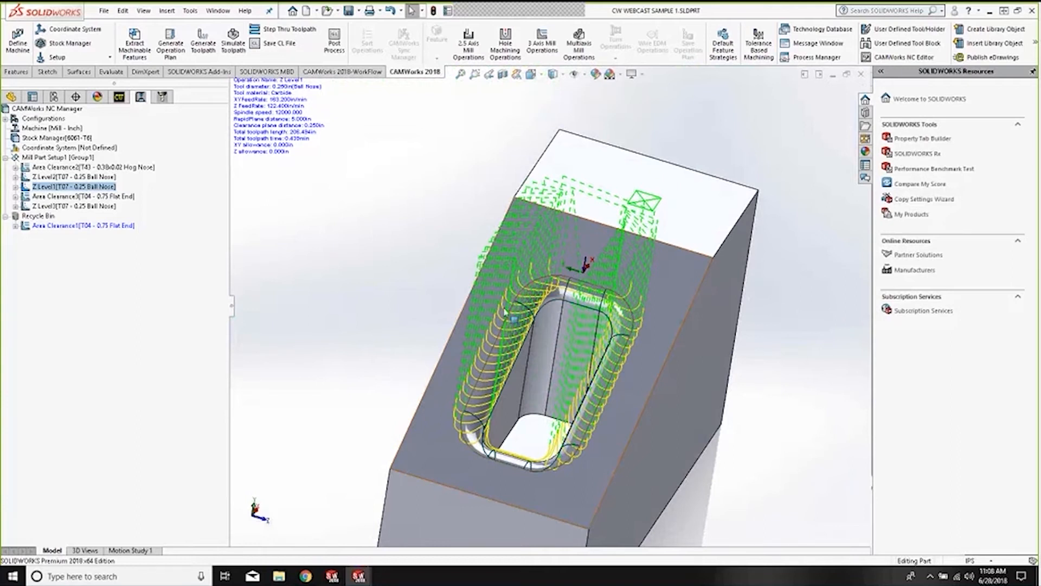
{"action": "scroll", "coordinate": [547, 292], "scroll_direction": "down", "scroll_amount": 3}
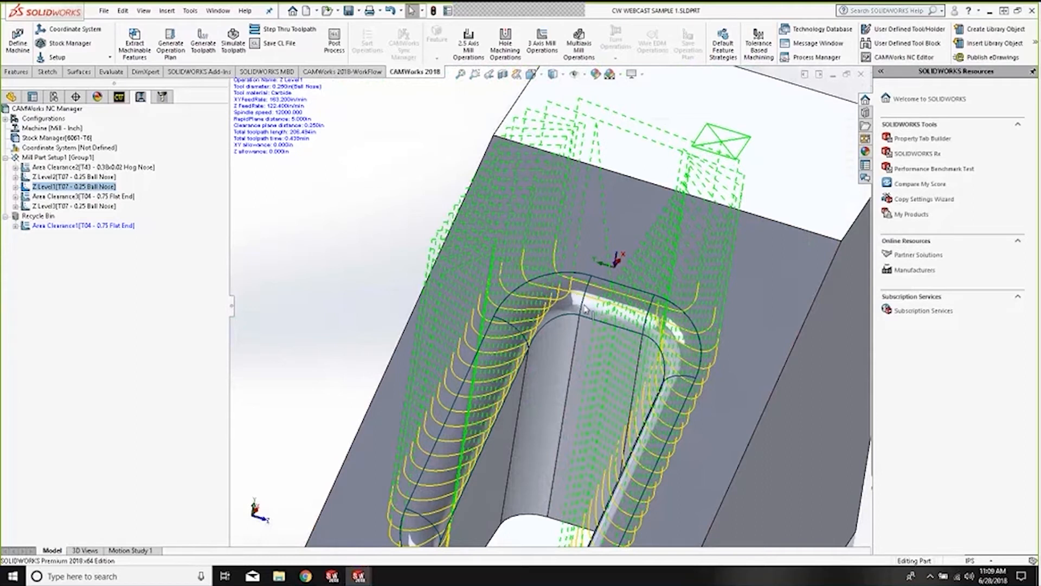
{"action": "middle_click_drag", "start_coordinate": [586, 308], "coordinate": [557, 311]}
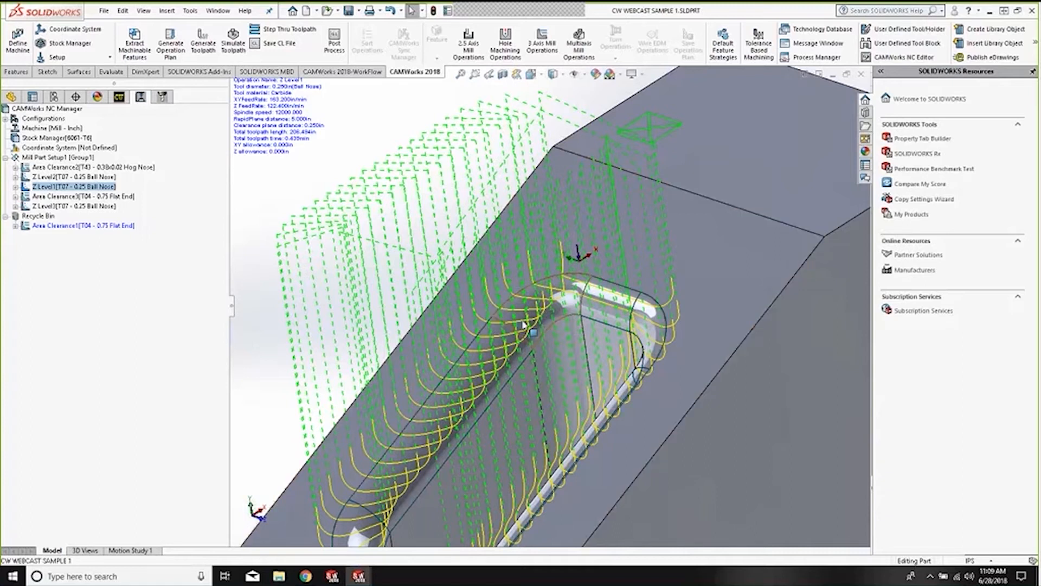
{"action": "scroll", "coordinate": [612, 323], "scroll_direction": "up", "scroll_amount": 5}
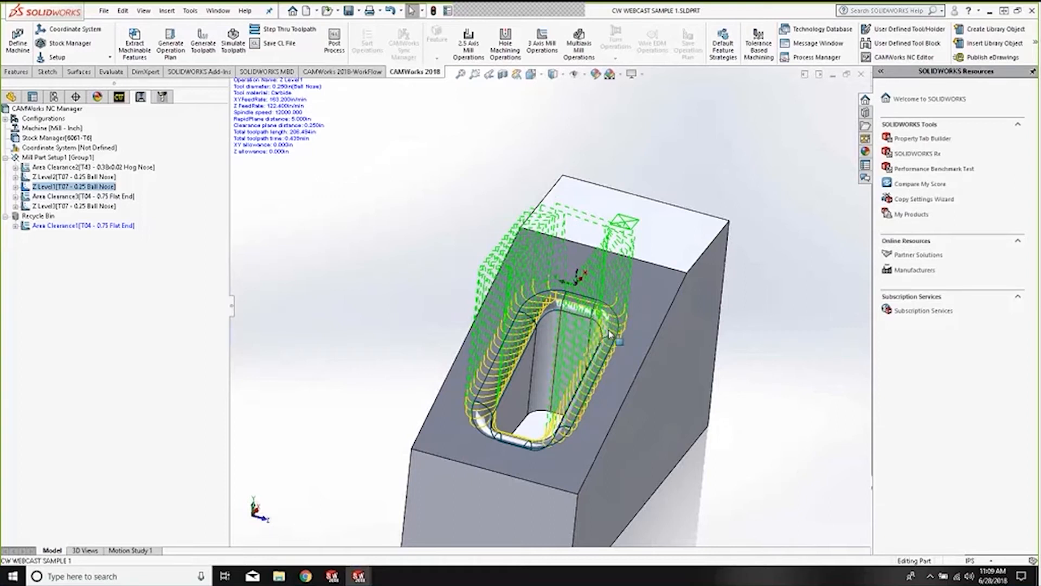
{"action": "scroll", "coordinate": [585, 325], "scroll_direction": "down", "scroll_amount": 3}
{"action": "middle_click_drag", "start_coordinate": [558, 336], "coordinate": [540, 335]}
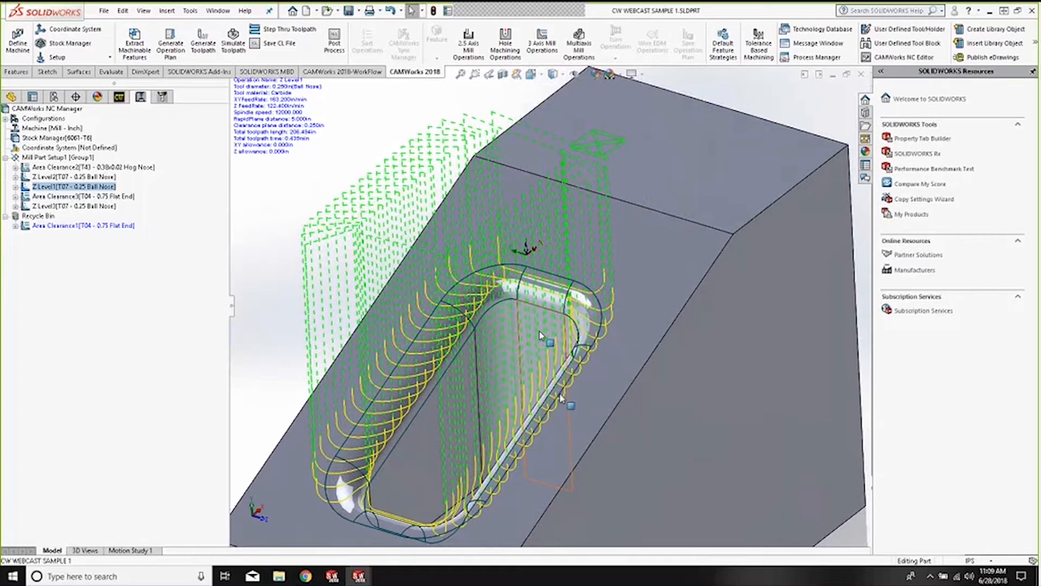
Switch to the CW WEBCAST SAMPLE 2 part and display its model feature tree
{"action": "mouse_move", "coordinate": [366, 564]}
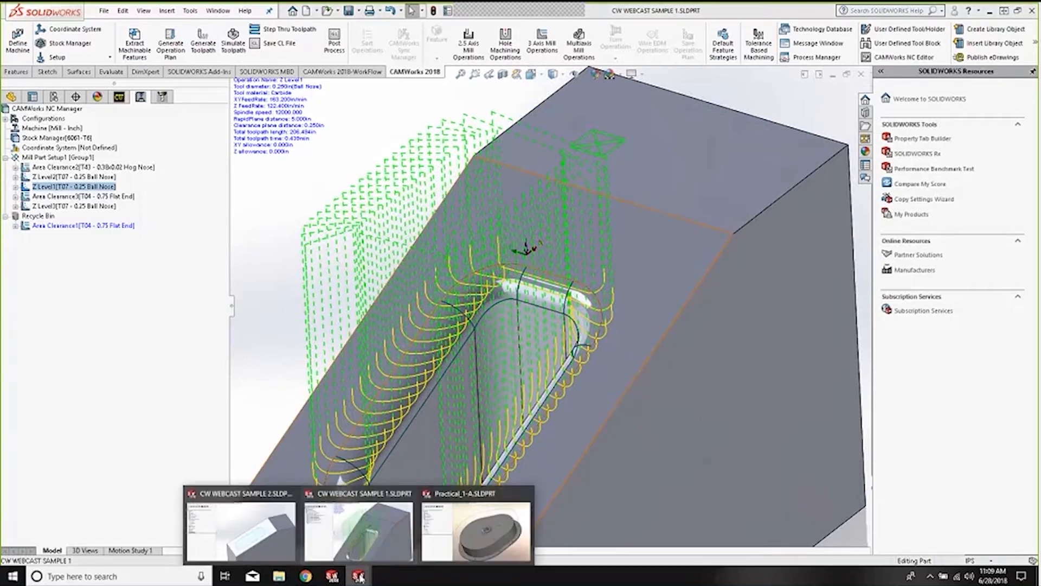
{"action": "left_click", "coordinate": [358, 525]}
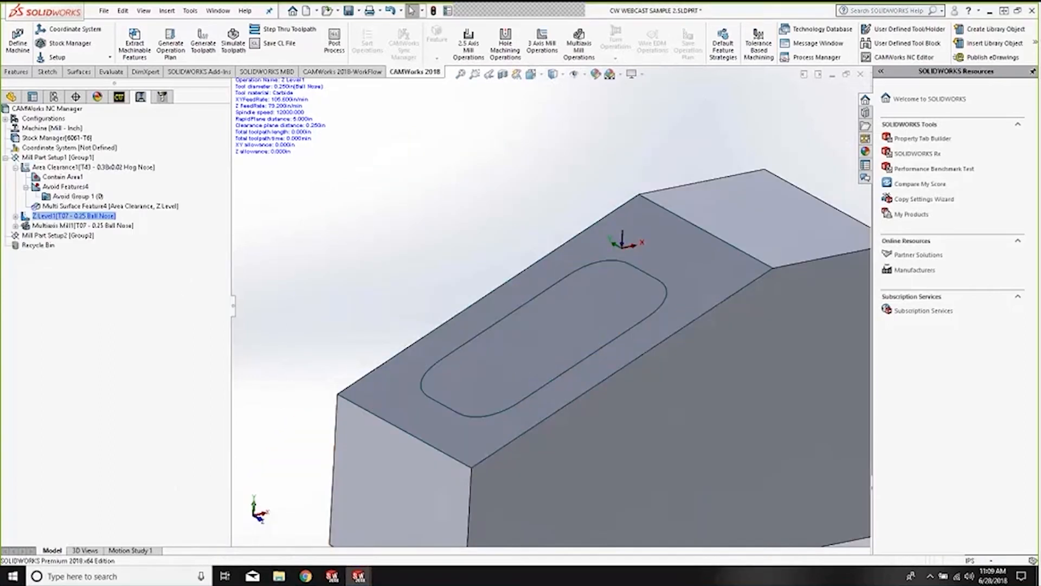
{"action": "left_click", "coordinate": [11, 97]}
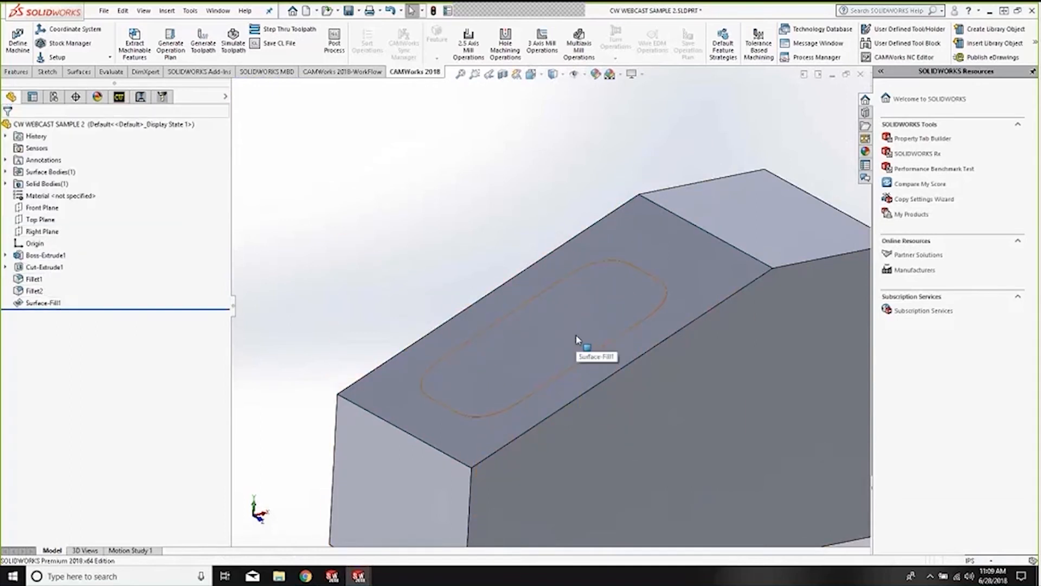
Hide the Surface-Fill1 patch on the sloped face, and inspect the filleted pocket beneath it
{"action": "right_click", "coordinate": [52, 303]}
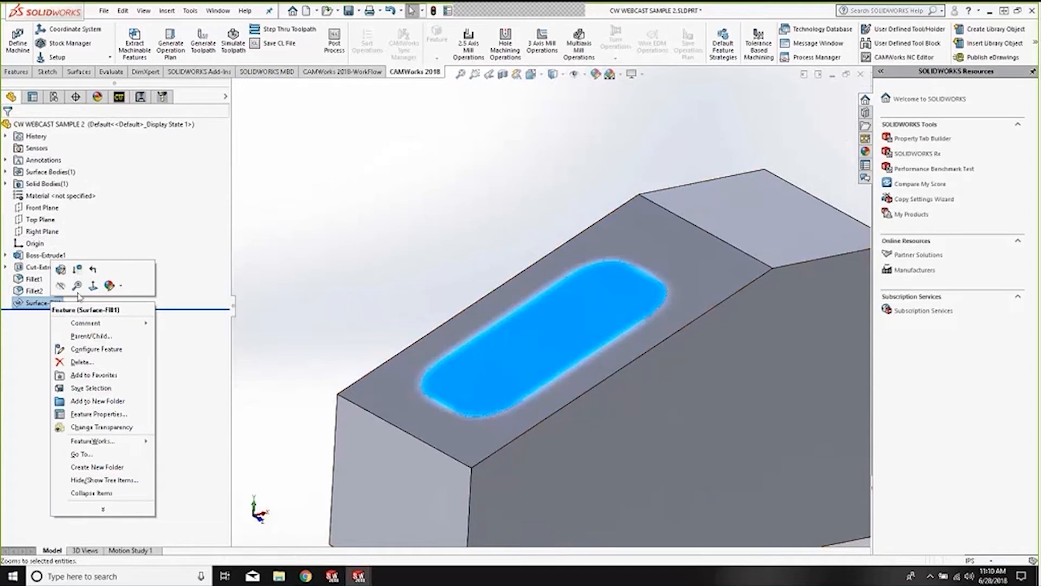
{"action": "left_click", "coordinate": [61, 286]}
{"action": "middle_click_drag", "start_coordinate": [462, 328], "coordinate": [481, 417]}
{"action": "scroll", "coordinate": [480, 415], "scroll_direction": "up", "scroll_amount": 4}
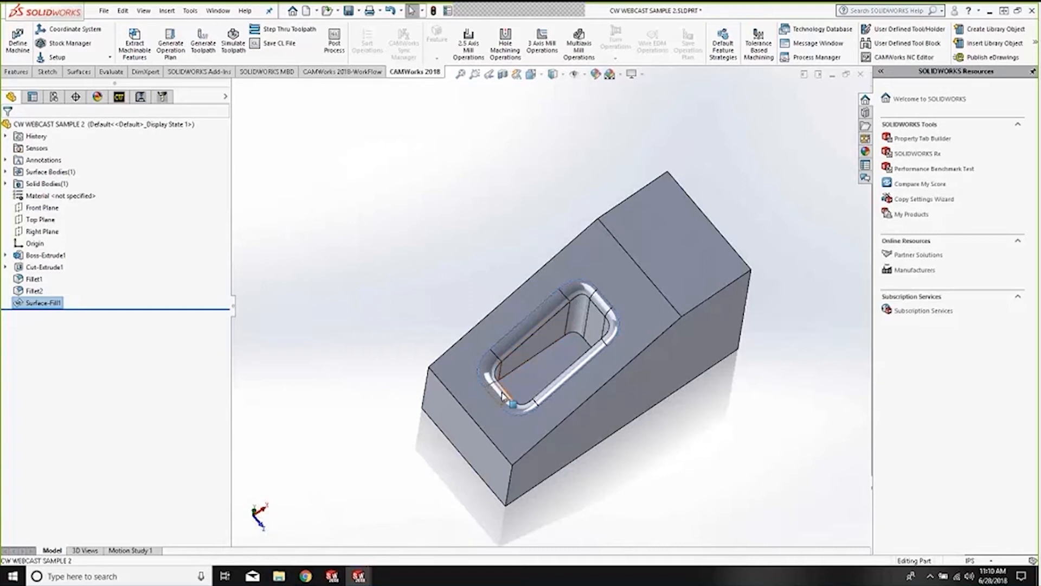
{"action": "scroll", "coordinate": [537, 329], "scroll_direction": "down", "scroll_amount": 5}
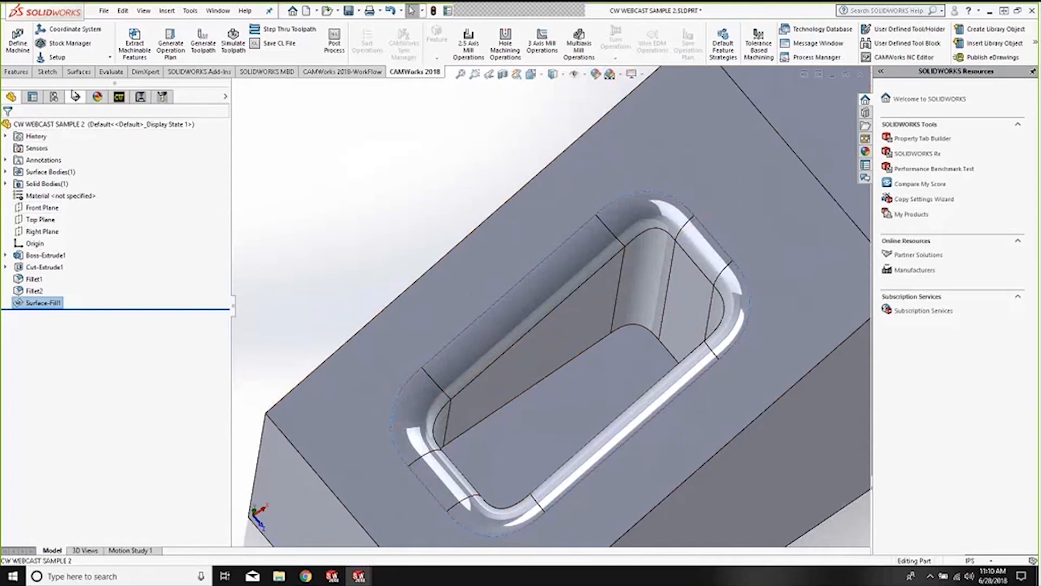
Look up the surface modelling commands, and show the Surface-Fill1 patch over the pocket again
{"action": "left_click", "coordinate": [79, 71]}
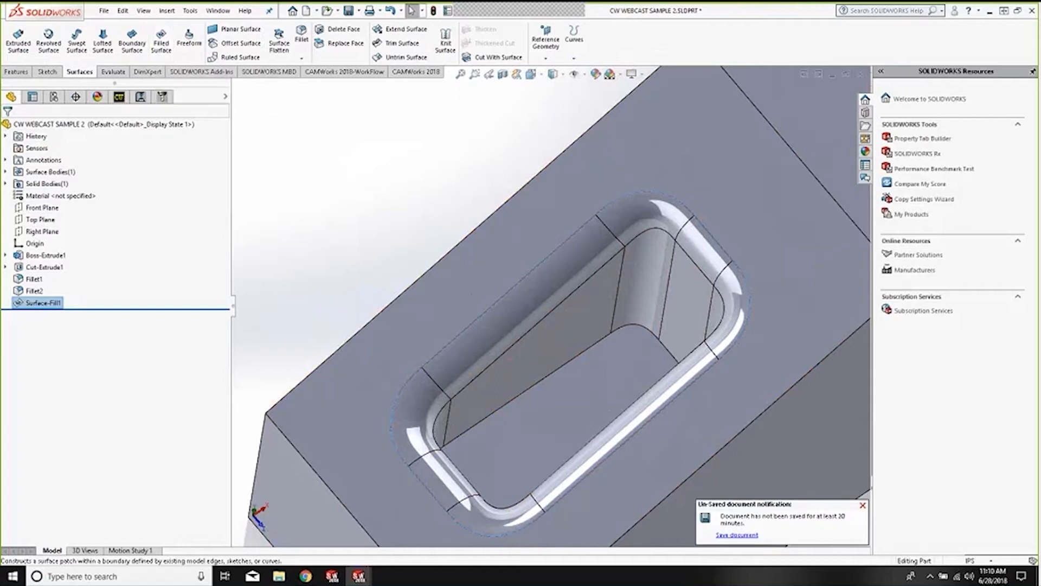
{"action": "right_click", "coordinate": [64, 305]}
{"action": "left_click", "coordinate": [71, 288]}
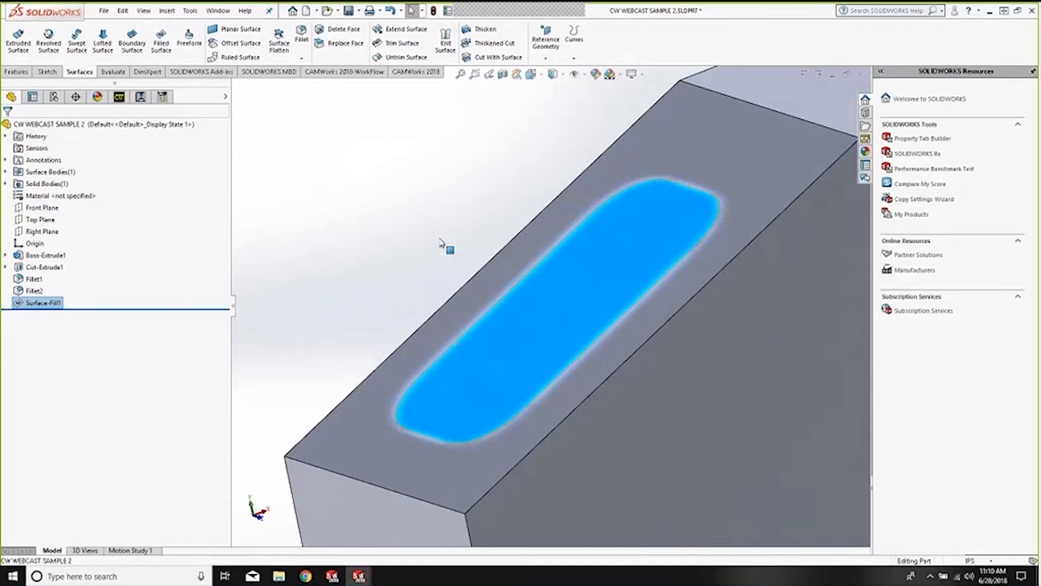
Review the fillet faces selected in Multi Surface Feature2 around the pocket, and close its definition
{"action": "left_click", "coordinate": [119, 97]}
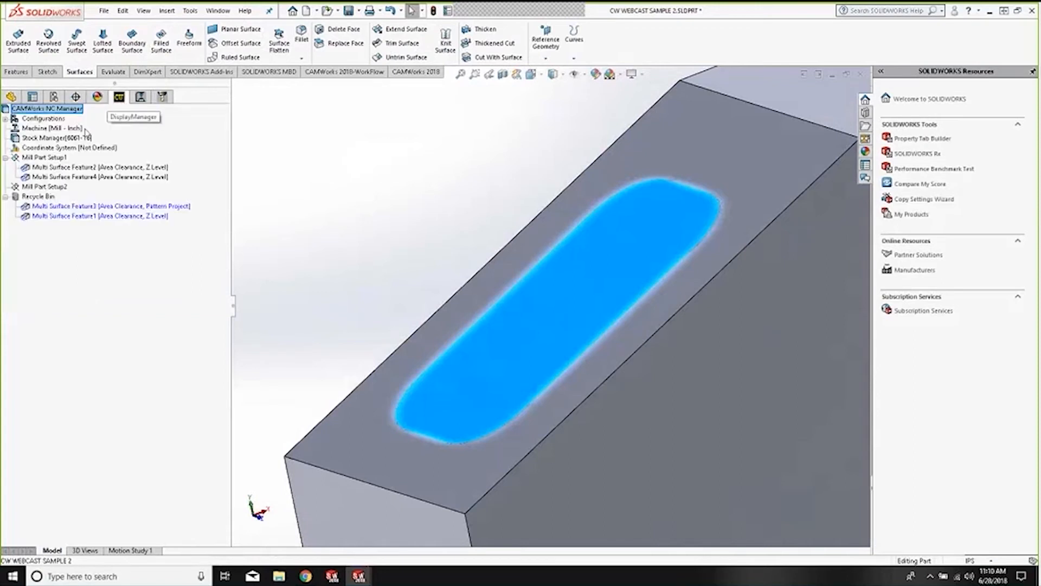
{"action": "double_click", "coordinate": [80, 170]}
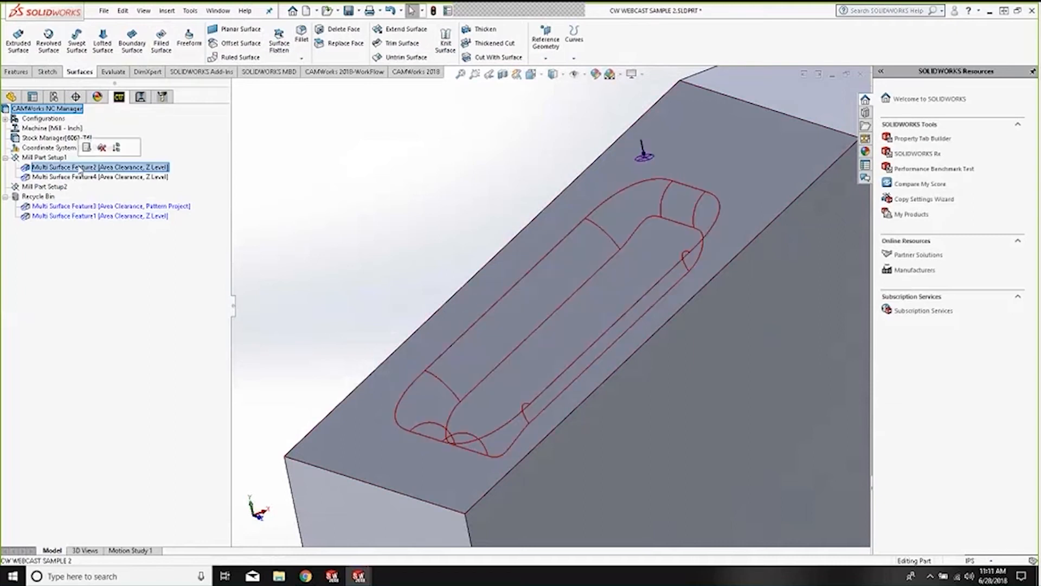
{"action": "mouse_move", "coordinate": [442, 356]}
{"action": "middle_mouse_down"}
{"action": "mouse_move", "coordinate": [495, 379]}
{"action": "mouse_move", "coordinate": [453, 355]}
{"action": "middle_mouse_up"}
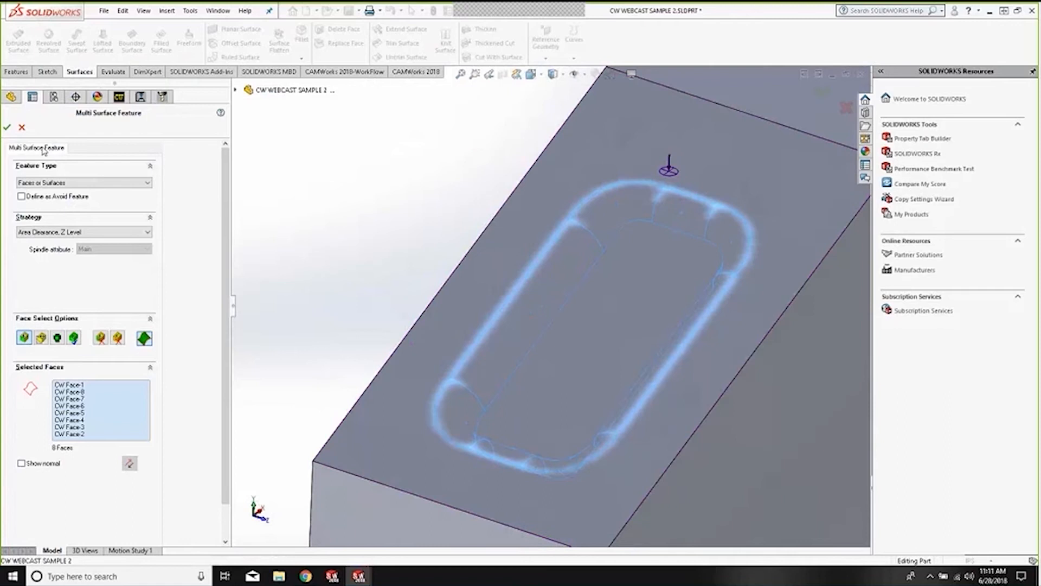
{"action": "left_click", "coordinate": [7, 127]}
Review the sloped face and fill patch selected in Multi Surface Feature4, and close its definition
{"action": "double_click", "coordinate": [72, 179]}
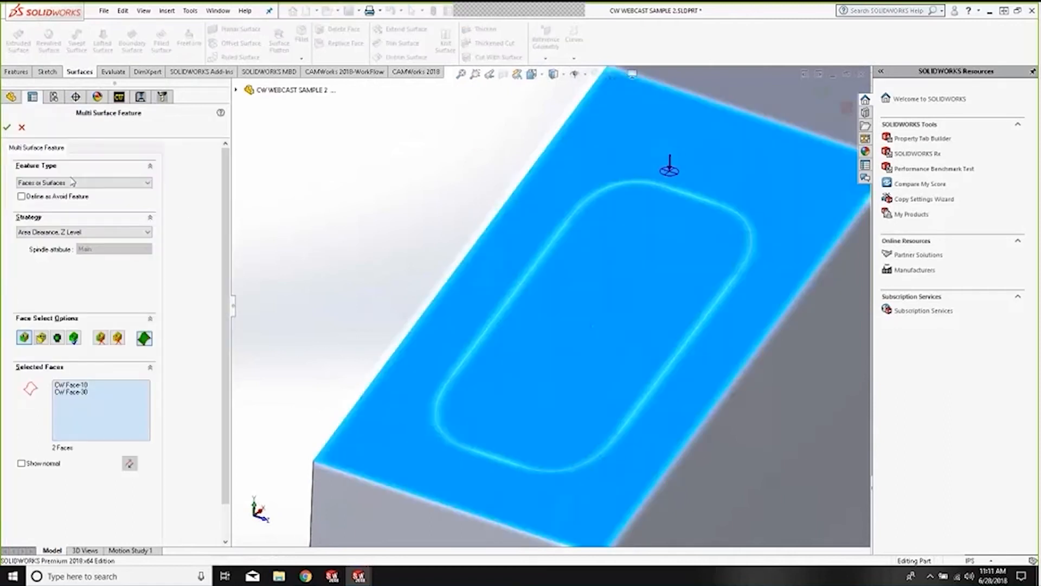
{"action": "scroll", "coordinate": [515, 305], "scroll_direction": "up", "scroll_amount": 3}
{"action": "middle_click_drag", "start_coordinate": [515, 306], "coordinate": [469, 359]}
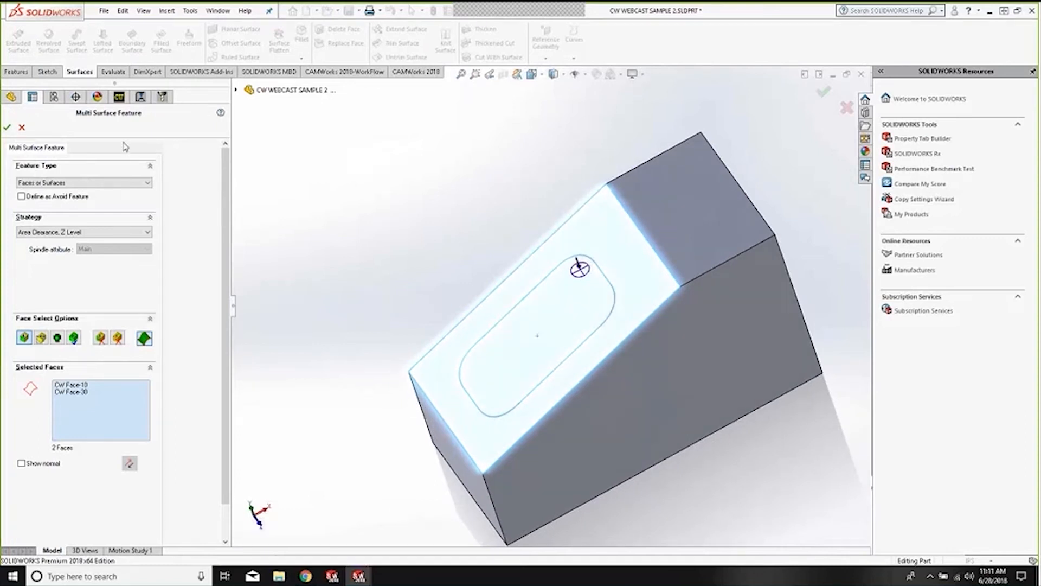
{"action": "left_click", "coordinate": [7, 127]}
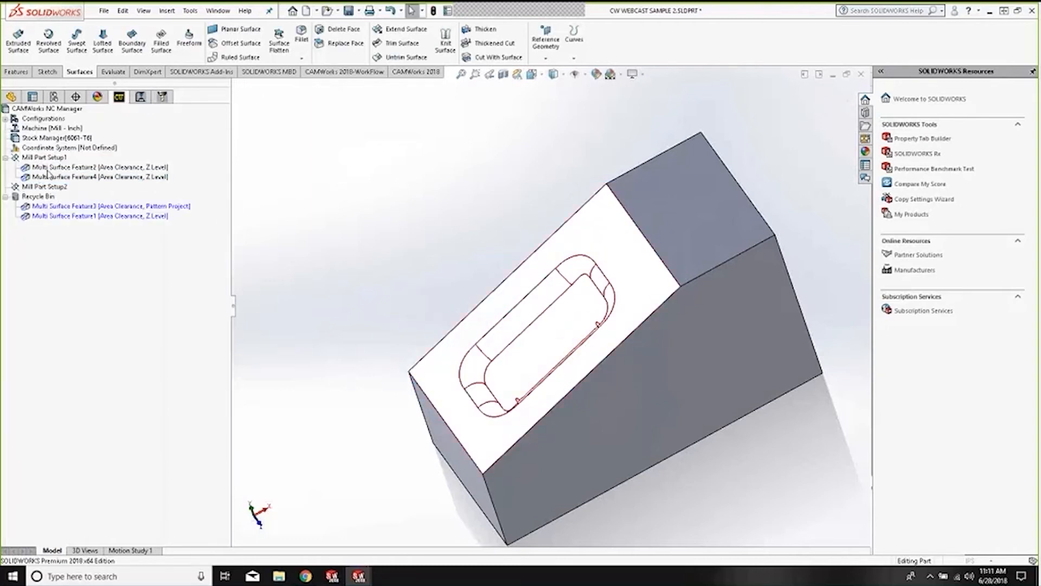
Highlight Multi Surface Feature2, and display the Area Clearance1 roughing toolpath over the patched sloped face
{"action": "left_click", "coordinate": [73, 167]}
{"action": "left_click", "coordinate": [85, 153]}
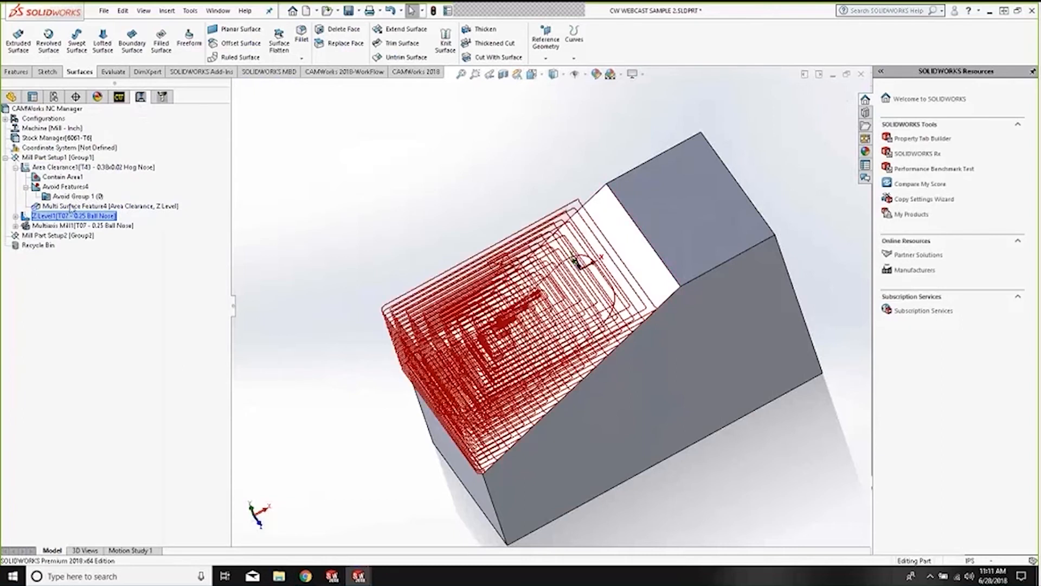
{"action": "left_click", "coordinate": [74, 167]}
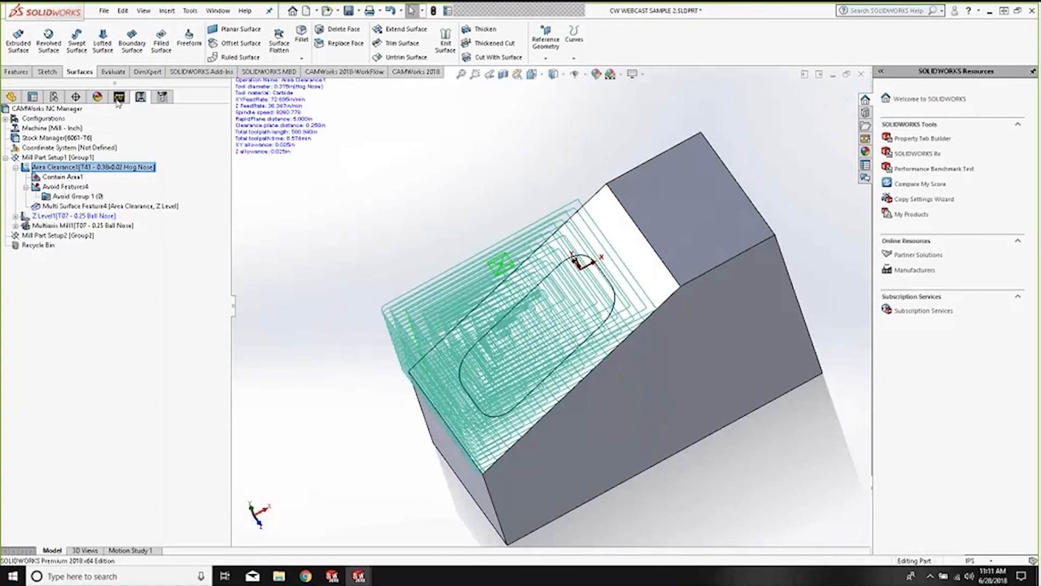
{"action": "left_click", "coordinate": [69, 173]}
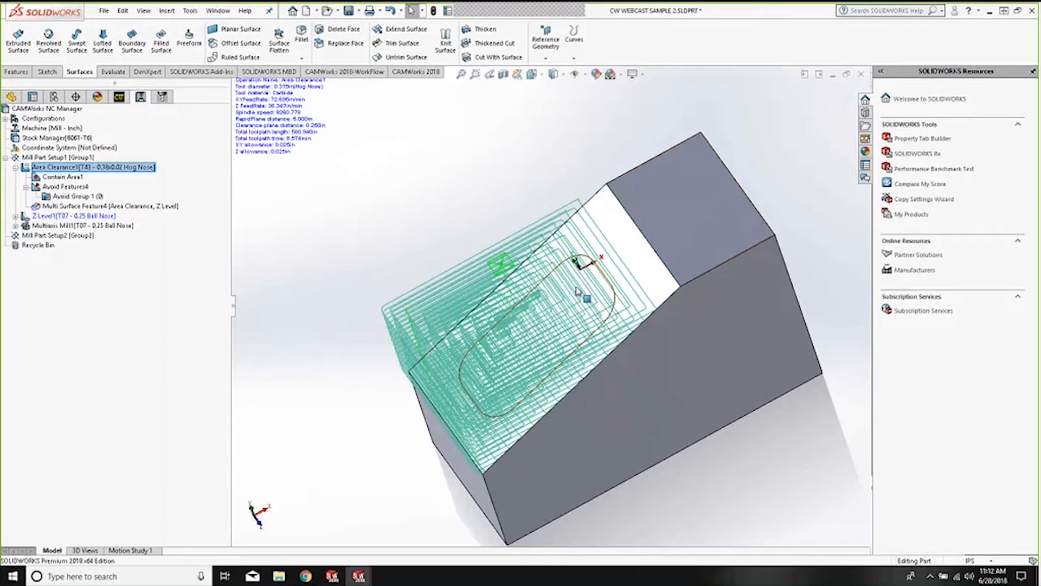
Examine the Contain Area1 boundary that limits the Area Clearance1 operation on the sloped face
{"action": "right_click", "coordinate": [71, 176]}
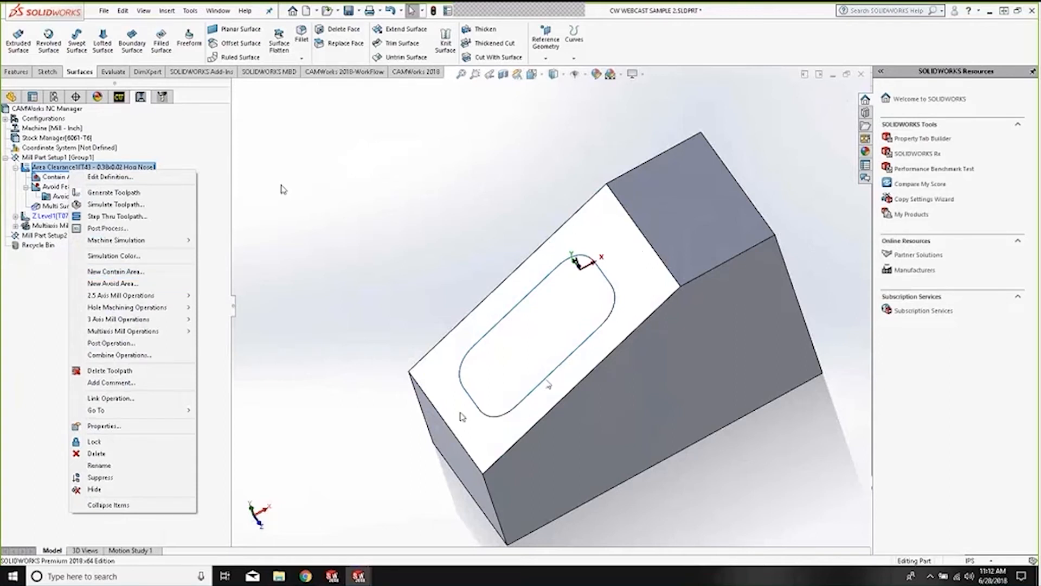
{"action": "left_click", "coordinate": [215, 150]}
{"action": "left_click", "coordinate": [79, 177]}
{"action": "middle_click_drag", "start_coordinate": [350, 187], "coordinate": [340, 140]}
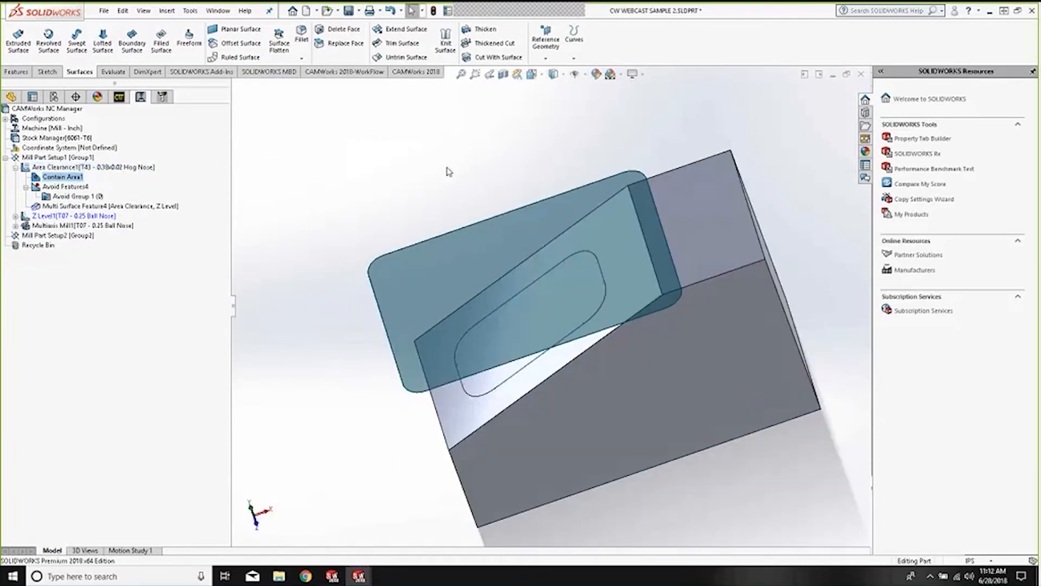
{"action": "middle_click_drag", "start_coordinate": [448, 169], "coordinate": [453, 243]}
Examine the Area Clearance1 toolpath across the patched pocket, and compare its Multi Surface Feature4 with Multi Surface Feature2
{"action": "left_click", "coordinate": [93, 167]}
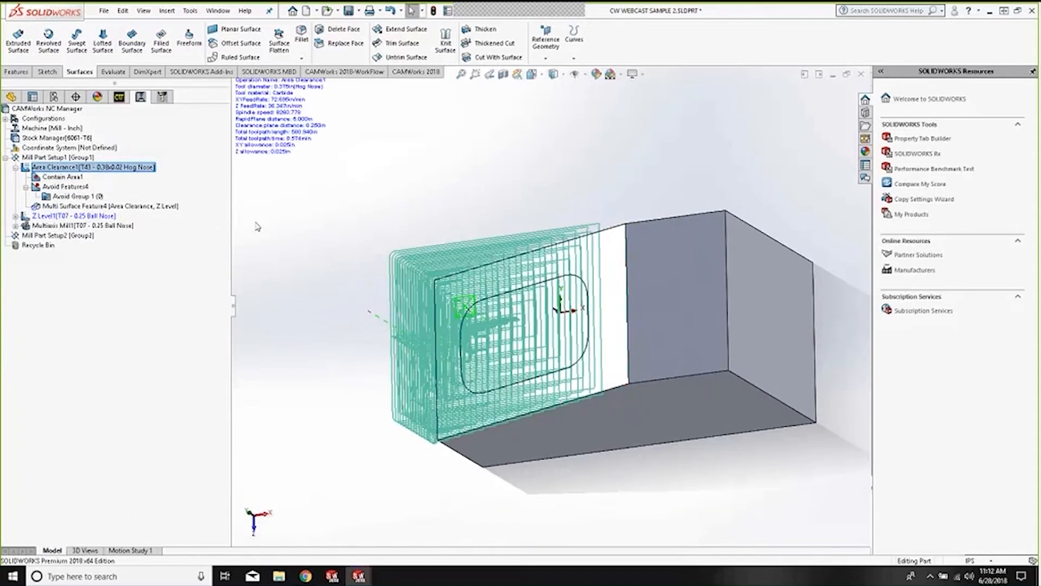
{"action": "middle_click_drag", "start_coordinate": [362, 327], "coordinate": [575, 324]}
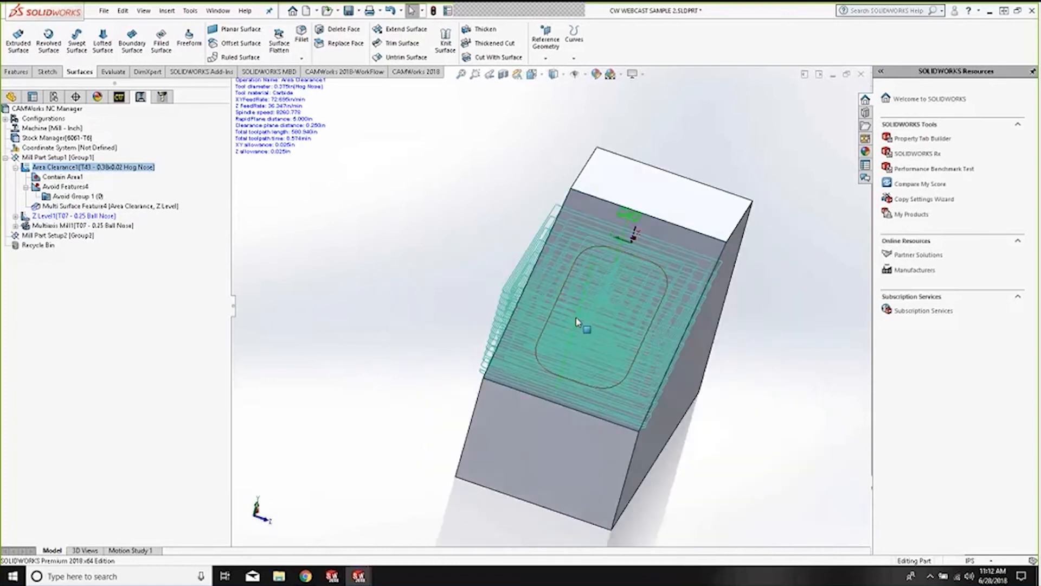
{"action": "left_click", "coordinate": [80, 208]}
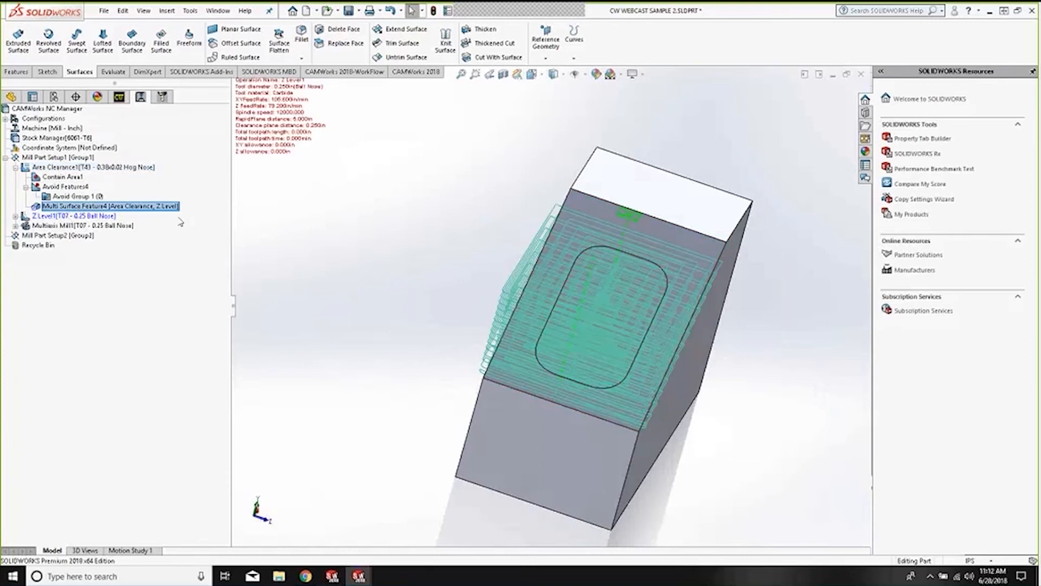
{"action": "left_click", "coordinate": [118, 99]}
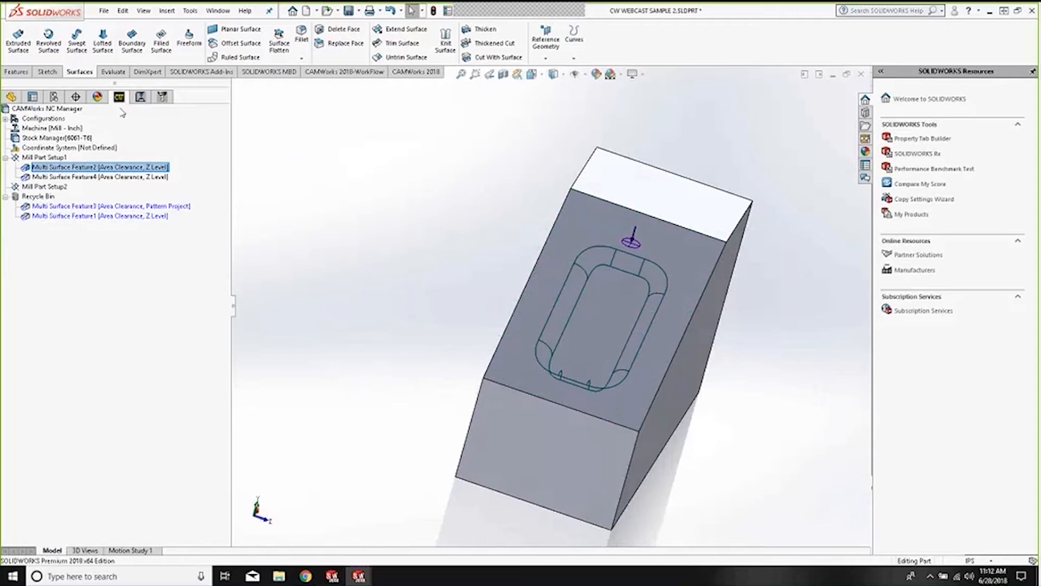
{"action": "left_click", "coordinate": [115, 168]}
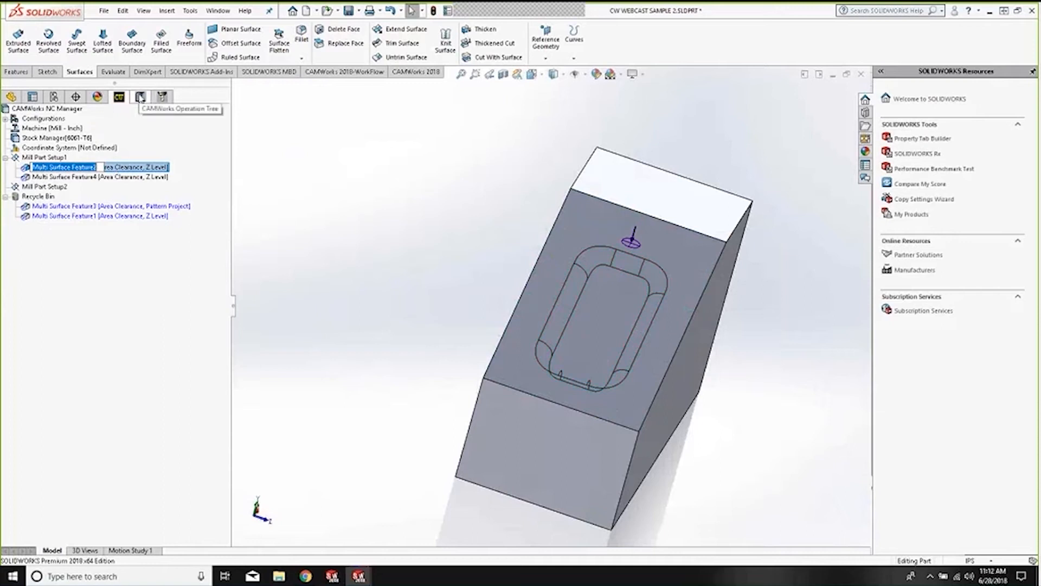
Compare the multi surface features under Mill Part Setup1 with the operations that machine them
{"action": "left_click", "coordinate": [140, 98]}
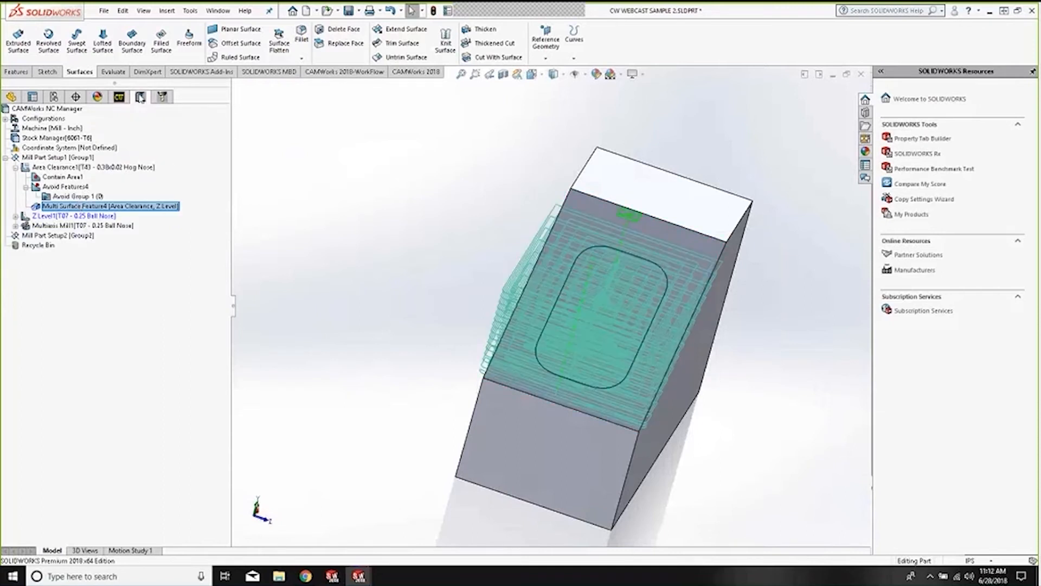
{"action": "left_click", "coordinate": [118, 98]}
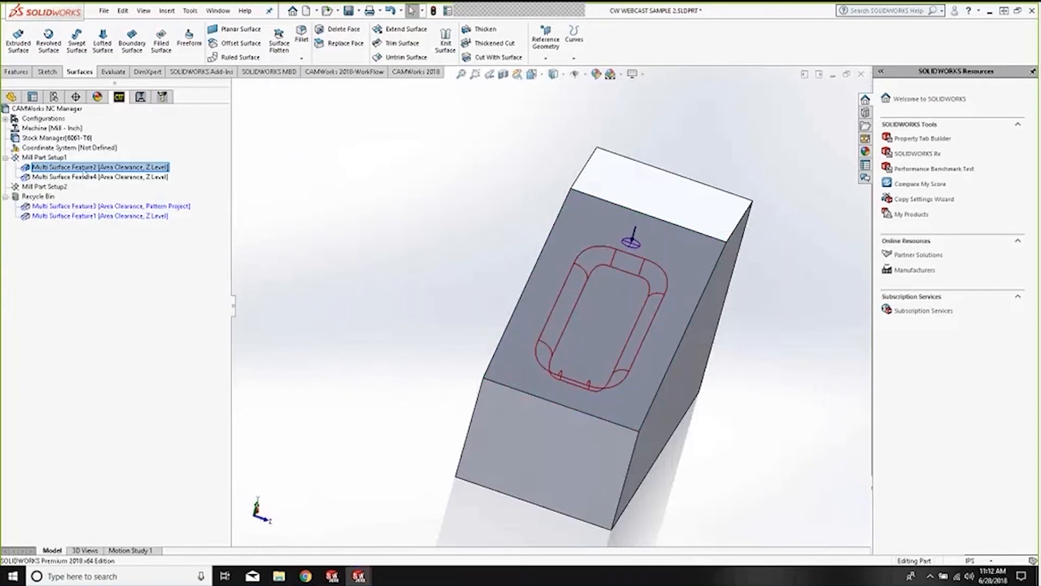
{"action": "left_click", "coordinate": [140, 98]}
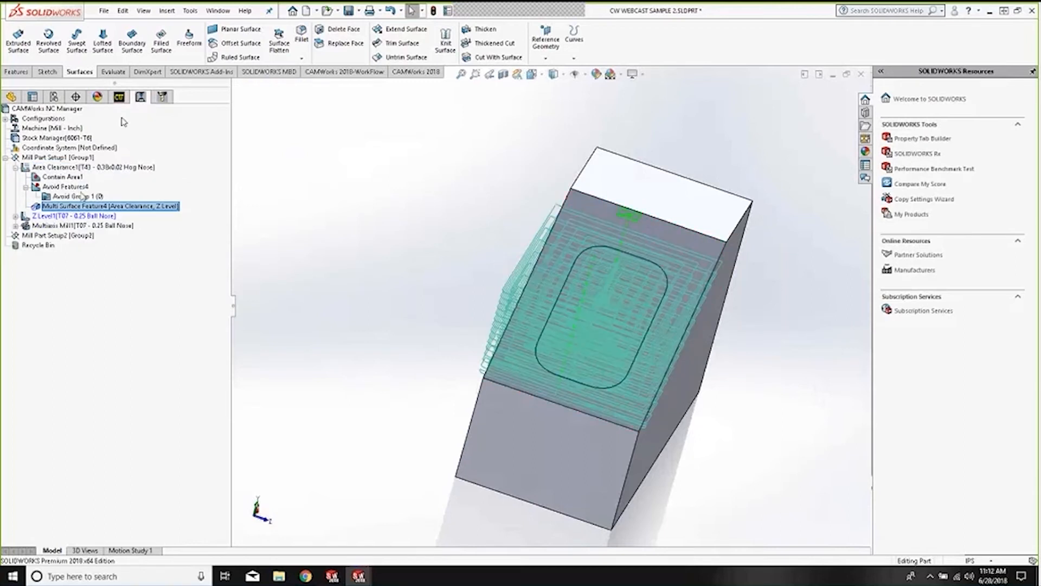
Open the Multiaxis Mill1 operation parameters and select 3 Axis as the number of axes
{"action": "left_click", "coordinate": [76, 225]}
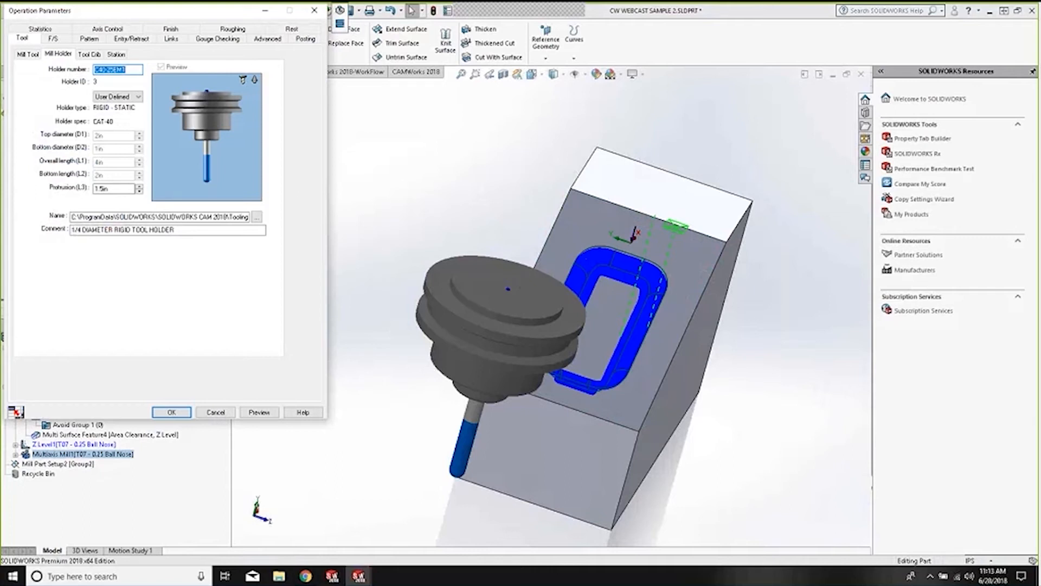
{"action": "left_click_drag", "start_coordinate": [194, 13], "coordinate": [278, 47]}
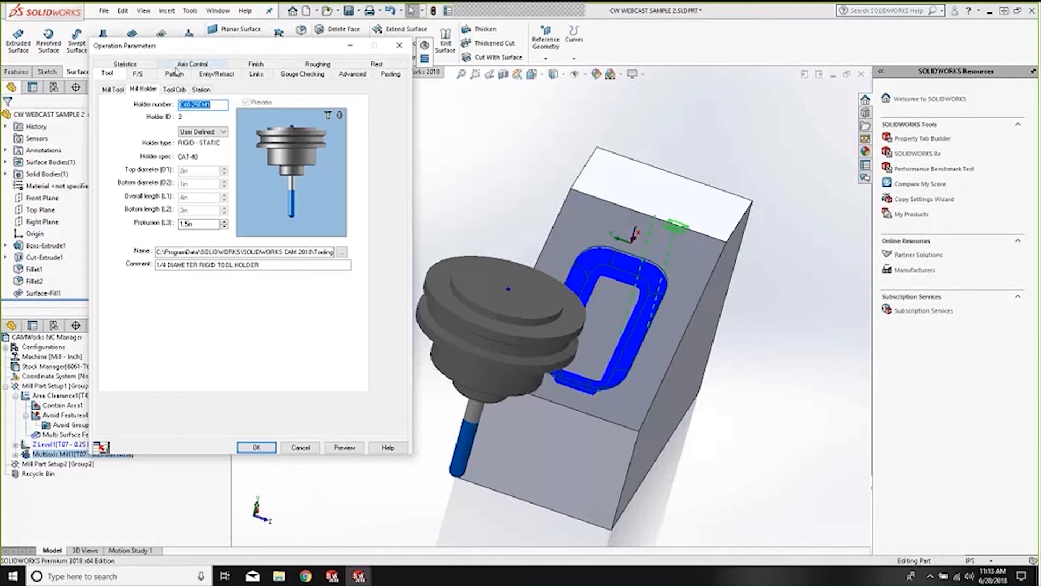
{"action": "left_click", "coordinate": [192, 64]}
{"action": "left_click", "coordinate": [190, 101]}
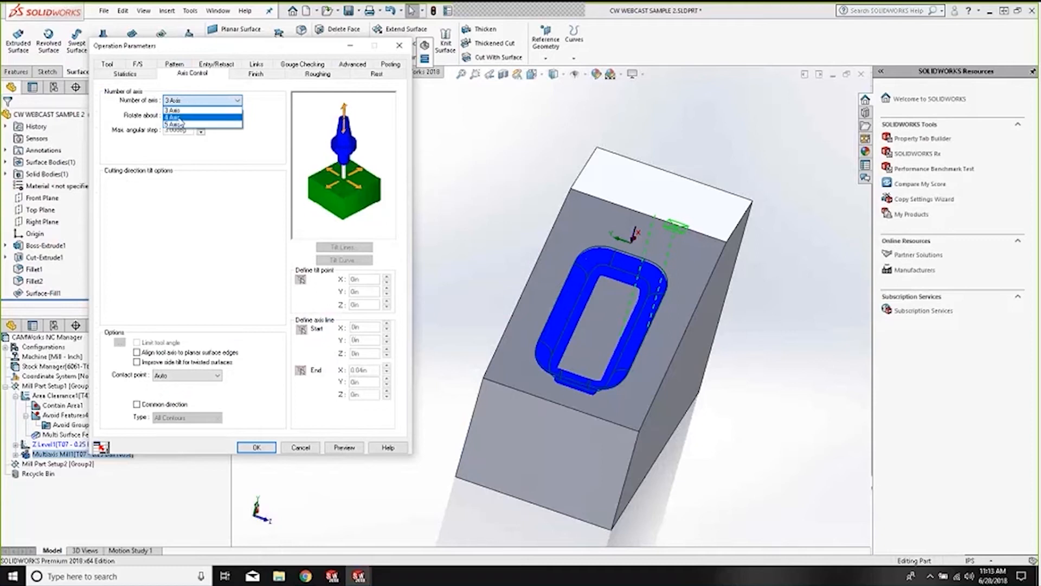
{"action": "left_click", "coordinate": [182, 110]}
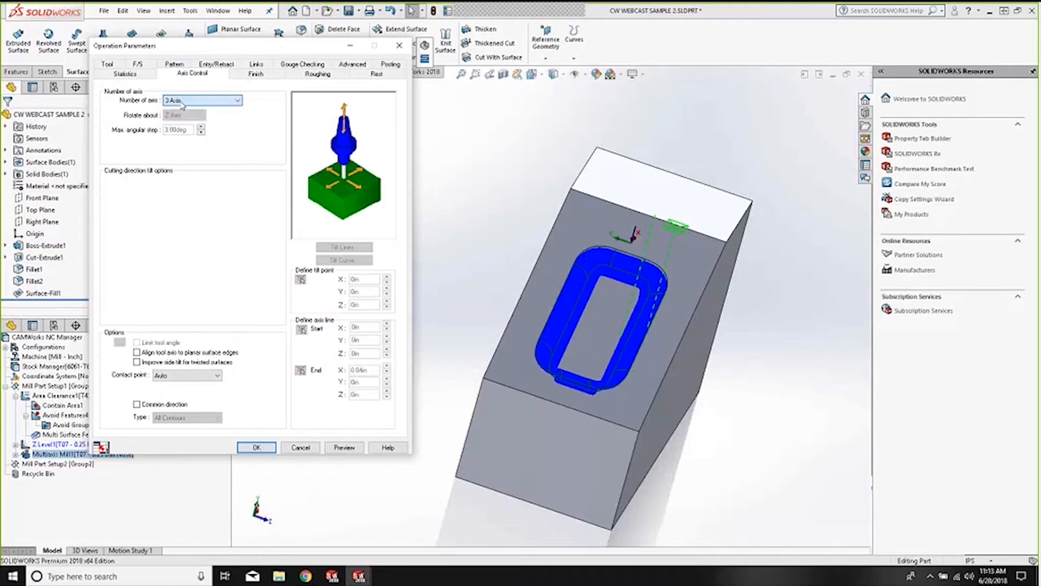
Select Flowline Between Curves as the milling pattern for the Multiaxis Mill1 operation
{"action": "left_click", "coordinate": [176, 66]}
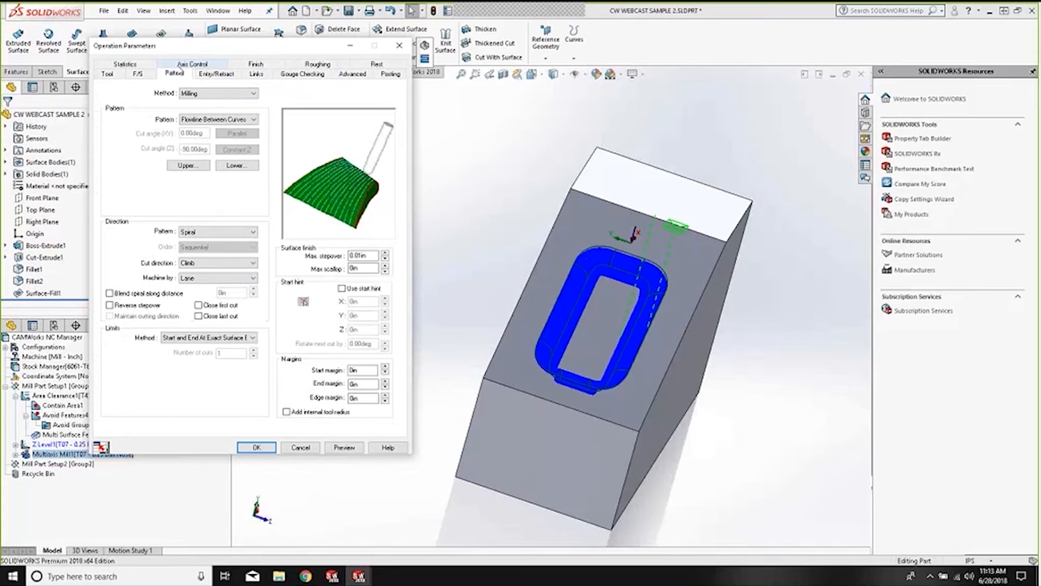
{"action": "left_click", "coordinate": [220, 121]}
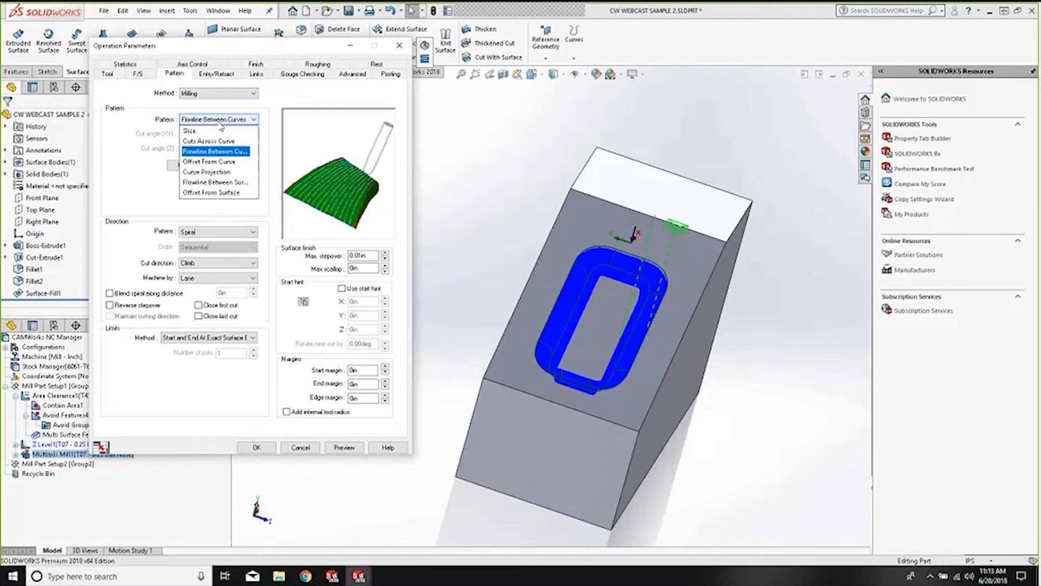
{"action": "left_click", "coordinate": [214, 151]}
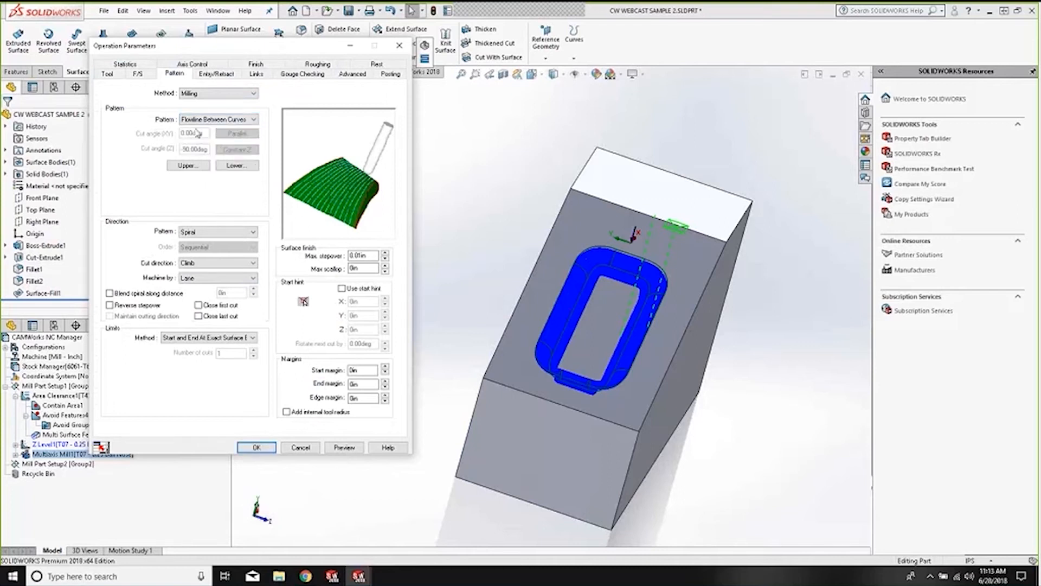
Review each edge of the upper flowline curve around the pocket's outer rim, and leave the curve definition
{"action": "left_click", "coordinate": [187, 165]}
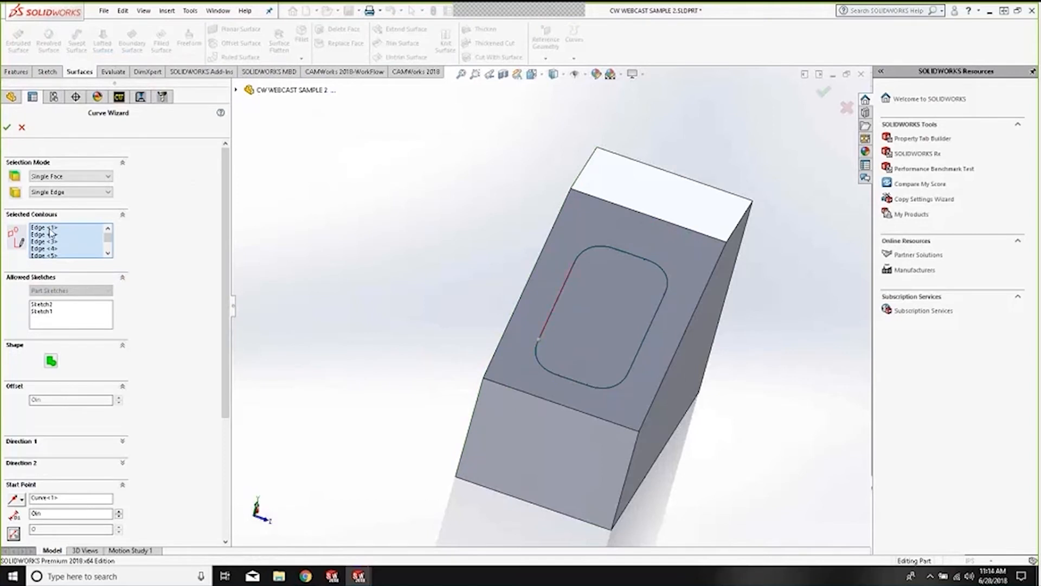
{"action": "middle_click_drag", "start_coordinate": [396, 298], "coordinate": [363, 190]}
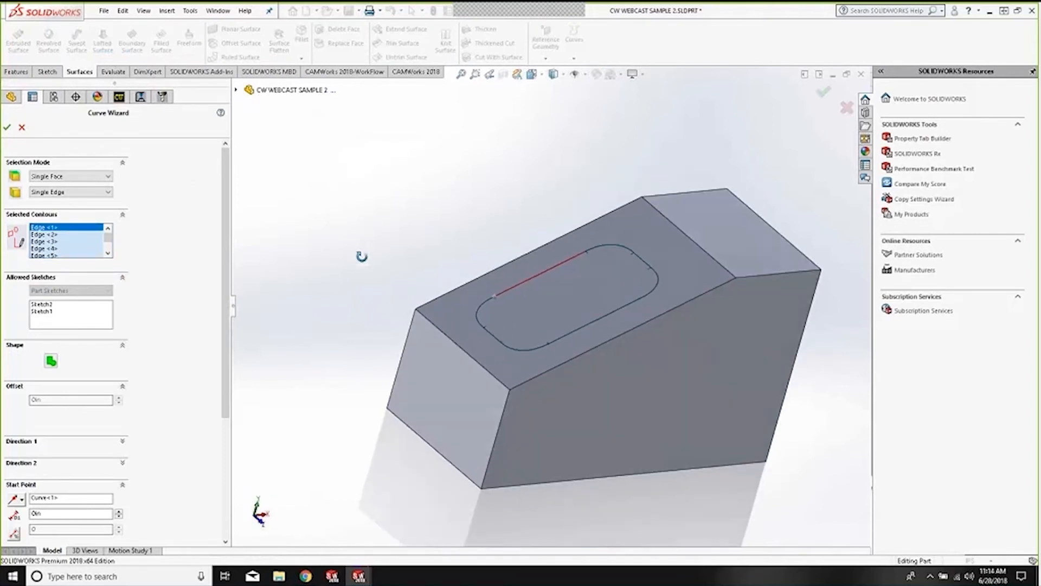
{"action": "left_click", "coordinate": [43, 234]}
{"action": "left_click", "coordinate": [43, 241]}
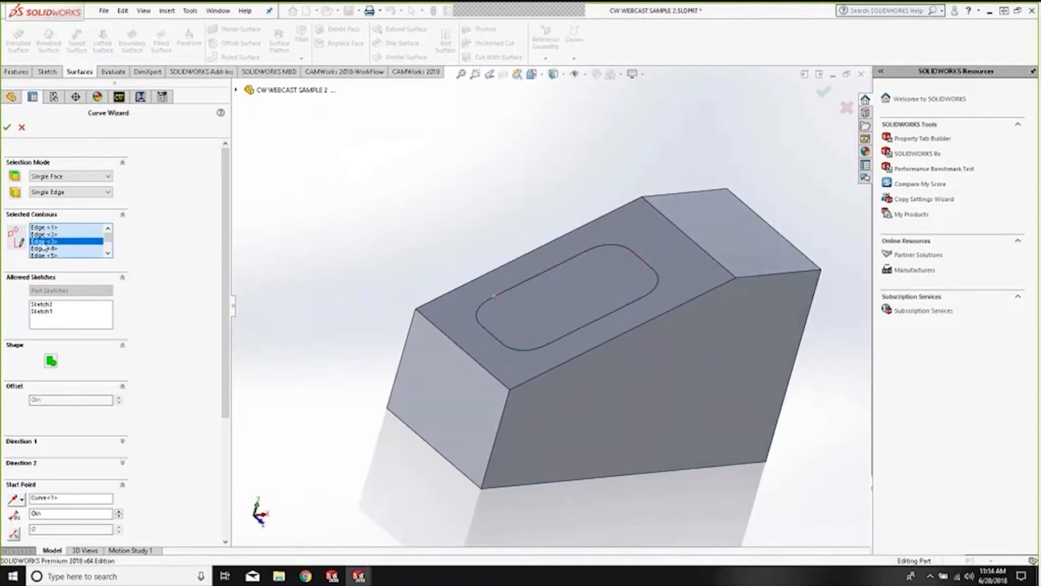
{"action": "left_click", "coordinate": [44, 248]}
{"action": "left_click", "coordinate": [46, 254]}
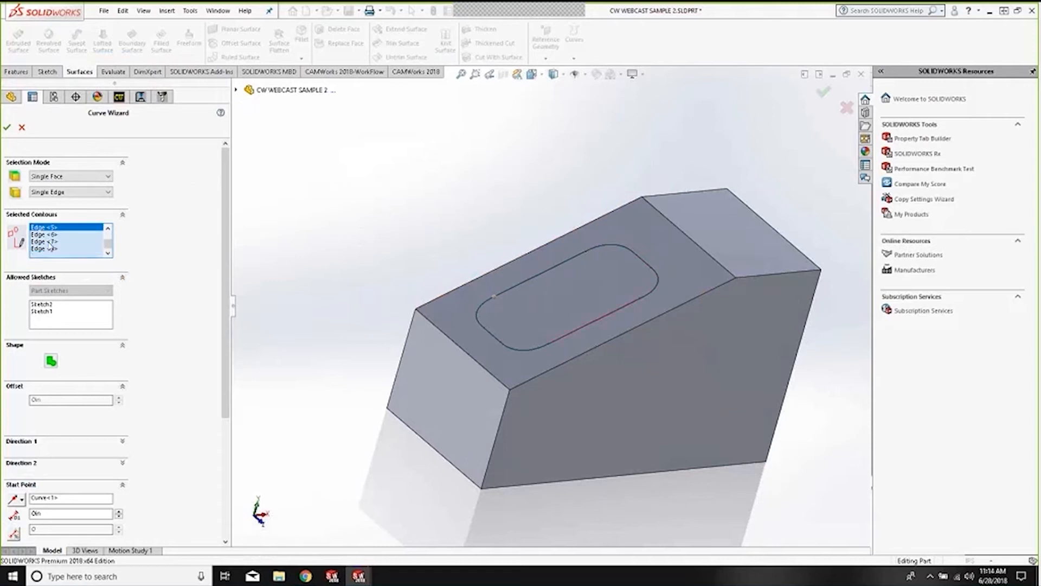
{"action": "left_click", "coordinate": [45, 234]}
{"action": "left_click", "coordinate": [45, 241]}
{"action": "left_click", "coordinate": [46, 249]}
{"action": "left_click", "coordinate": [22, 129]}
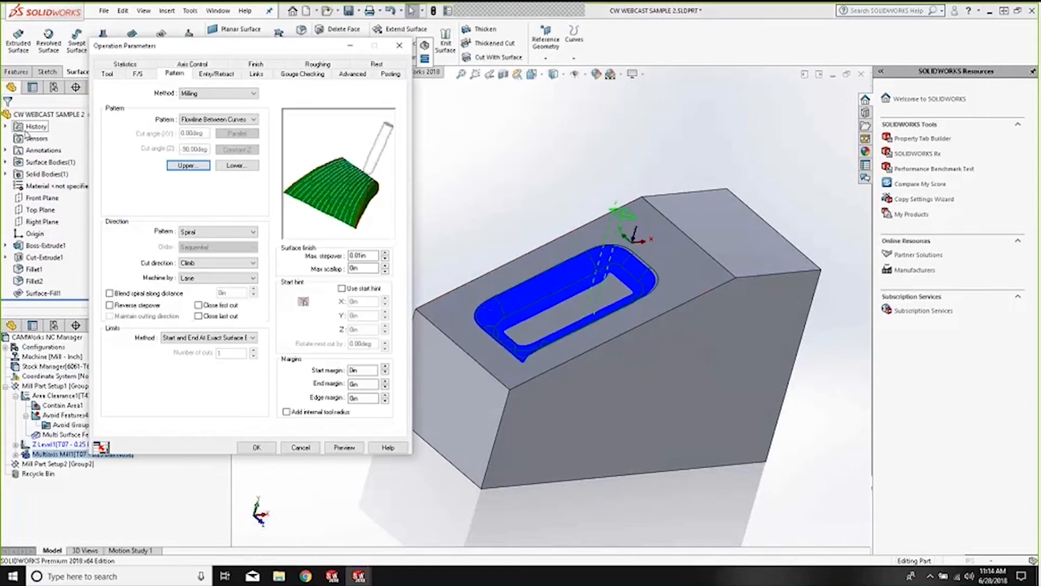
Review the edges of the lower flowline curve around the pocket's inner contour, and close the curve definition
{"action": "left_click", "coordinate": [237, 165]}
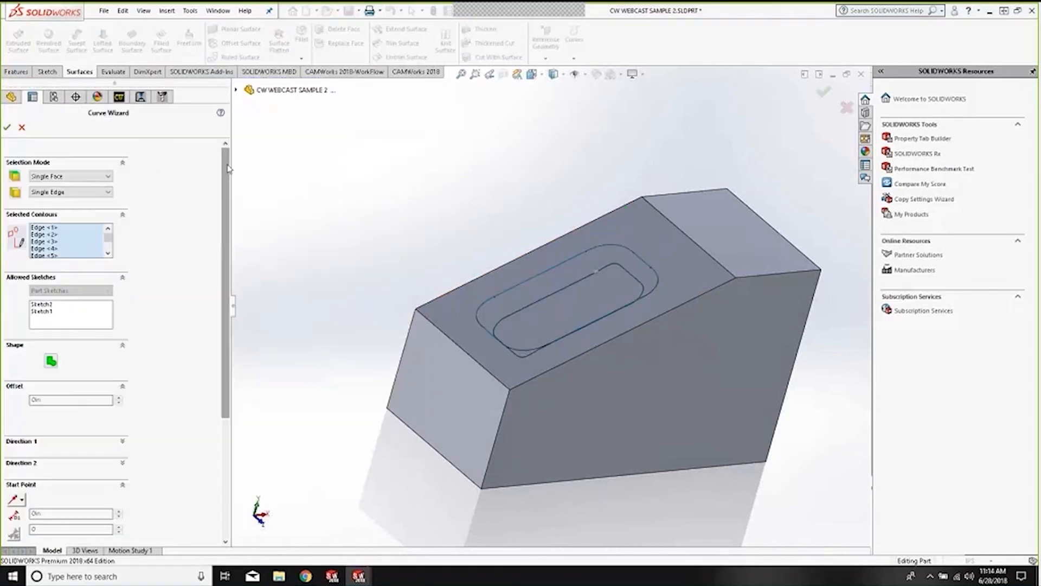
{"action": "middle_click_drag", "start_coordinate": [577, 326], "coordinate": [583, 371]}
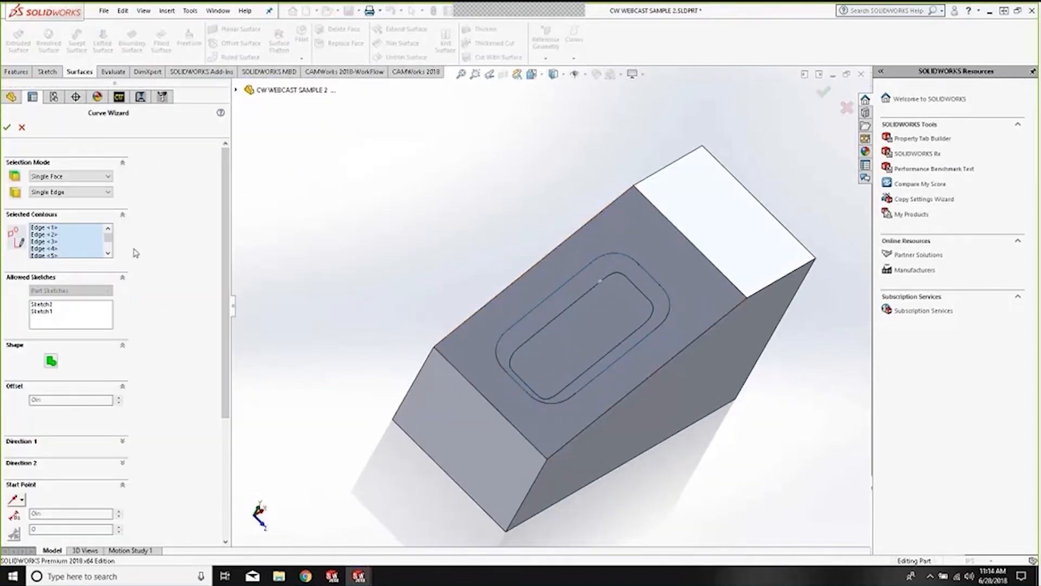
{"action": "left_click", "coordinate": [59, 229]}
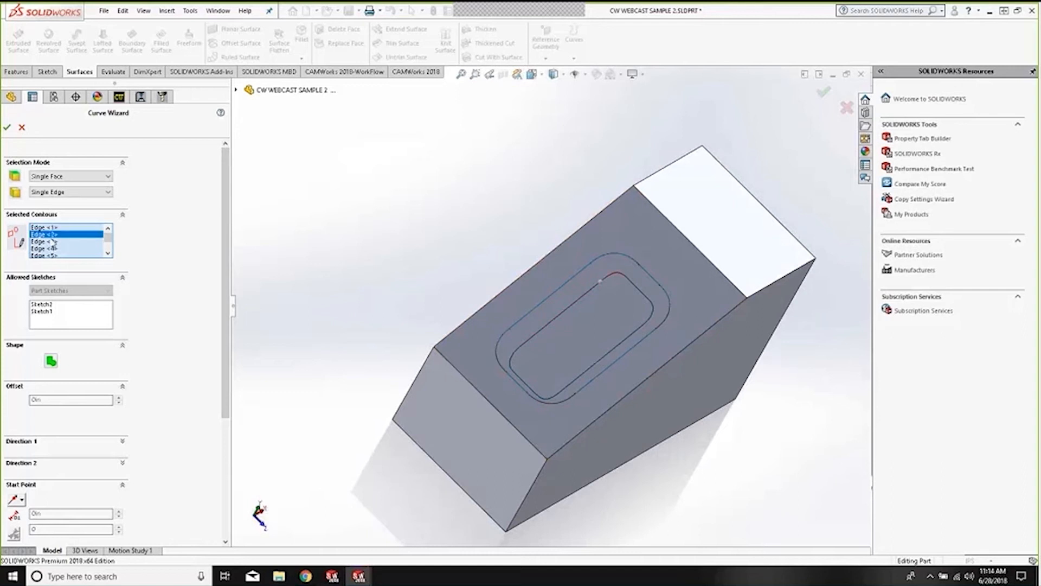
{"action": "left_click", "coordinate": [51, 249]}
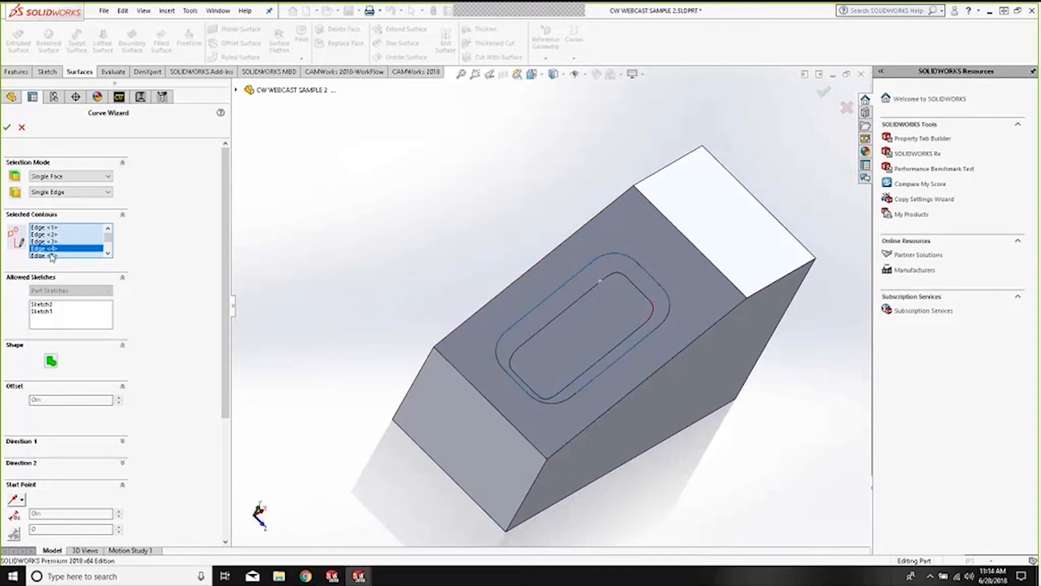
{"action": "left_click", "coordinate": [51, 255]}
{"action": "scroll", "coordinate": [51, 256], "scroll_direction": "down", "scroll_amount": 1}
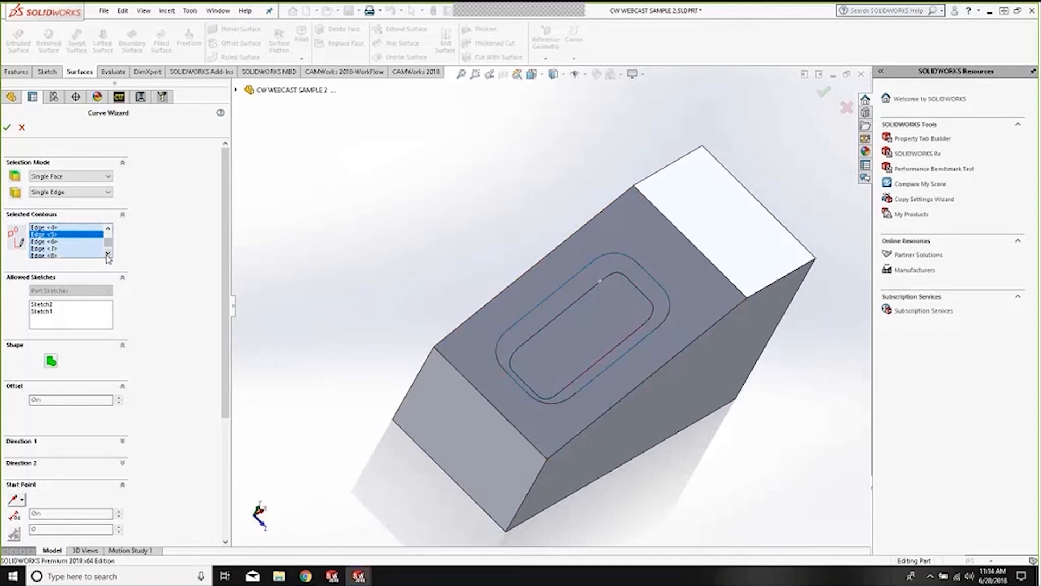
{"action": "left_click", "coordinate": [52, 252]}
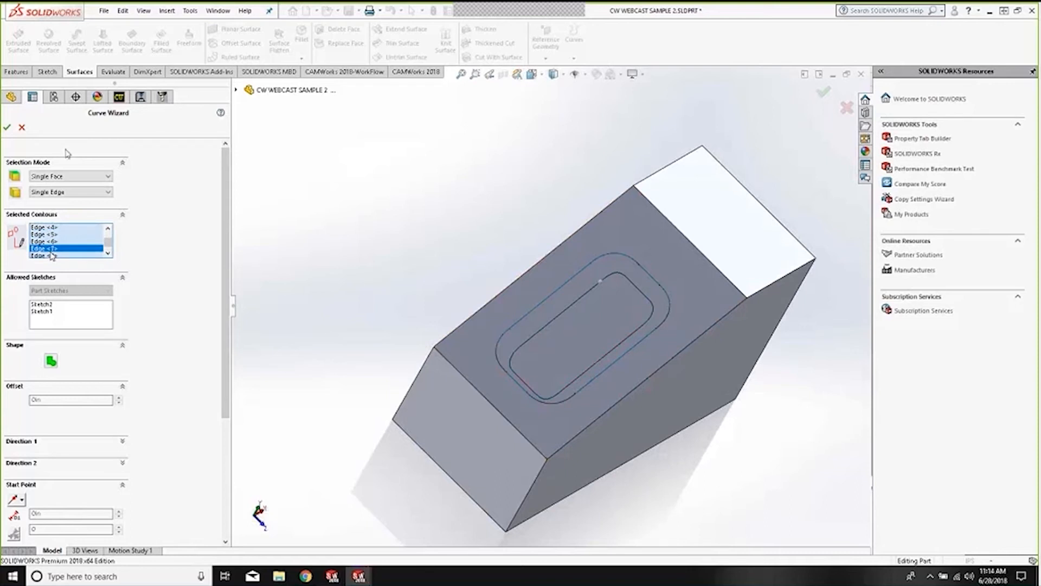
{"action": "left_click", "coordinate": [10, 129]}
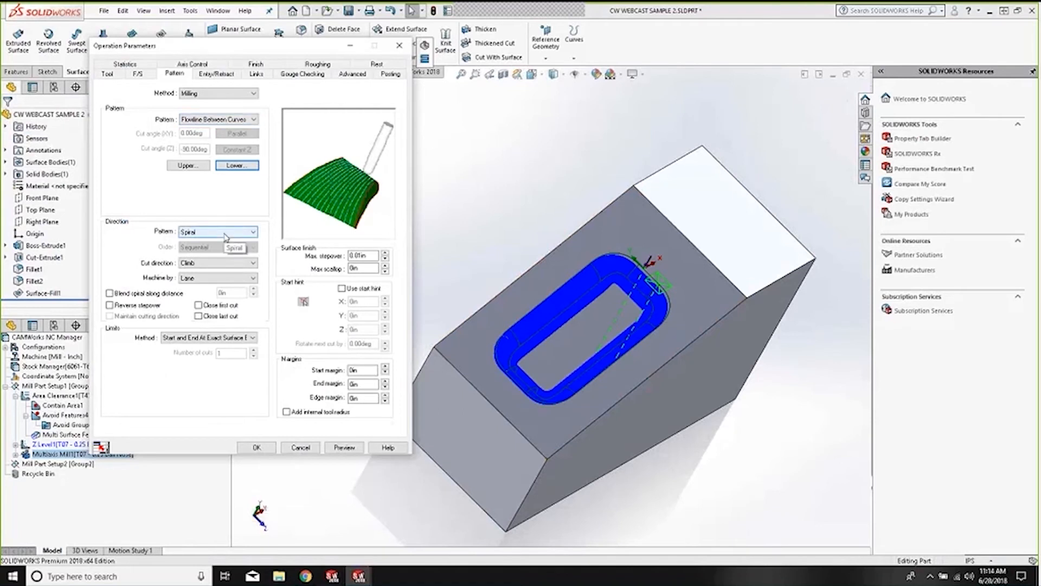
Select the Spiral direction pattern, set the maximum stepover to .005 in, and regenerate the Multiaxis Mill1 toolpath
{"action": "left_click", "coordinate": [226, 234]}
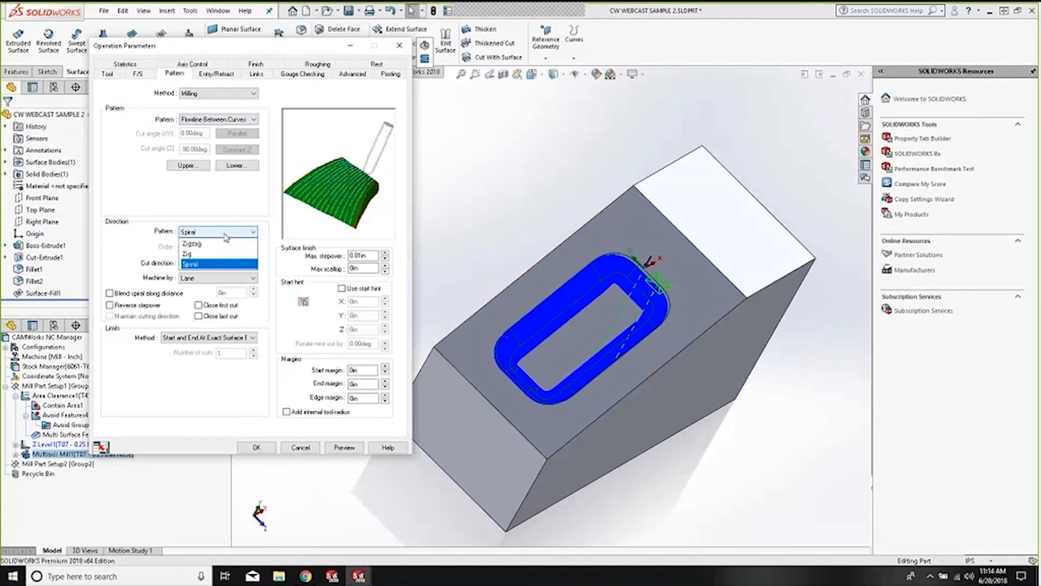
{"action": "left_click", "coordinate": [215, 264]}
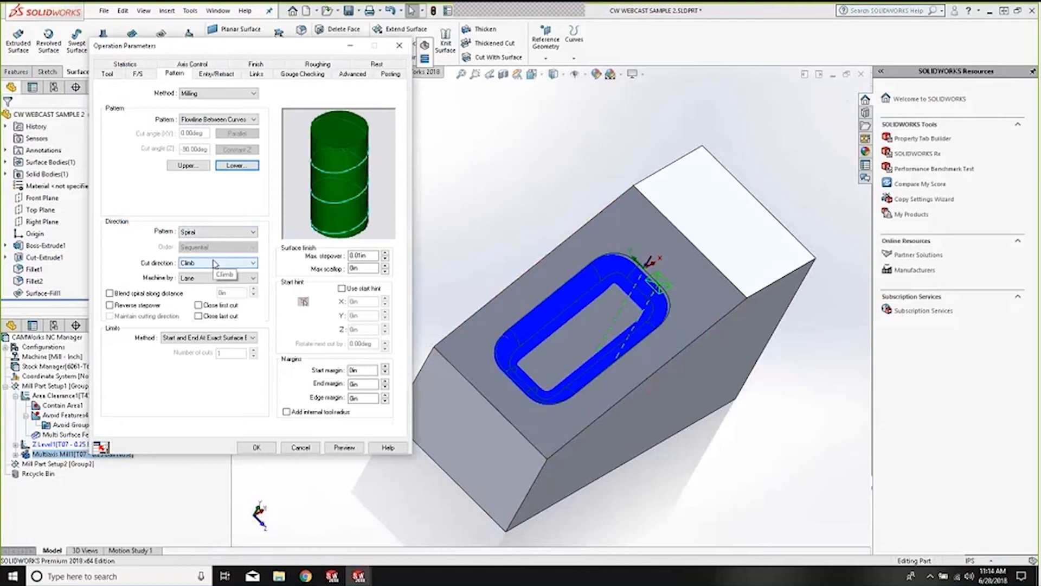
{"action": "left_click", "coordinate": [369, 256]}
{"action": "double_click", "coordinate": [370, 256]}
{"action": "type", "text": ".005"}
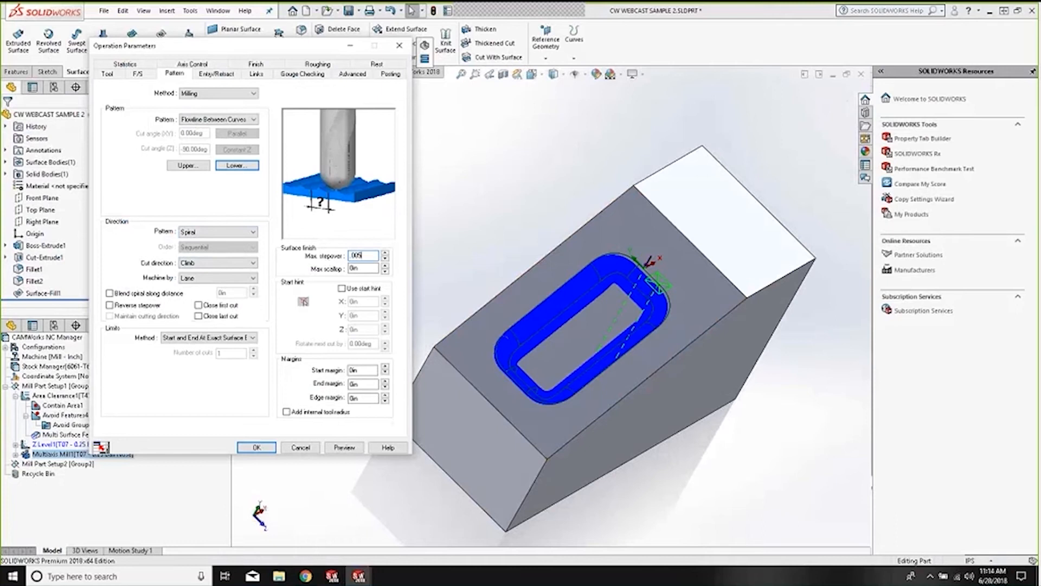
{"action": "left_click", "coordinate": [256, 446]}
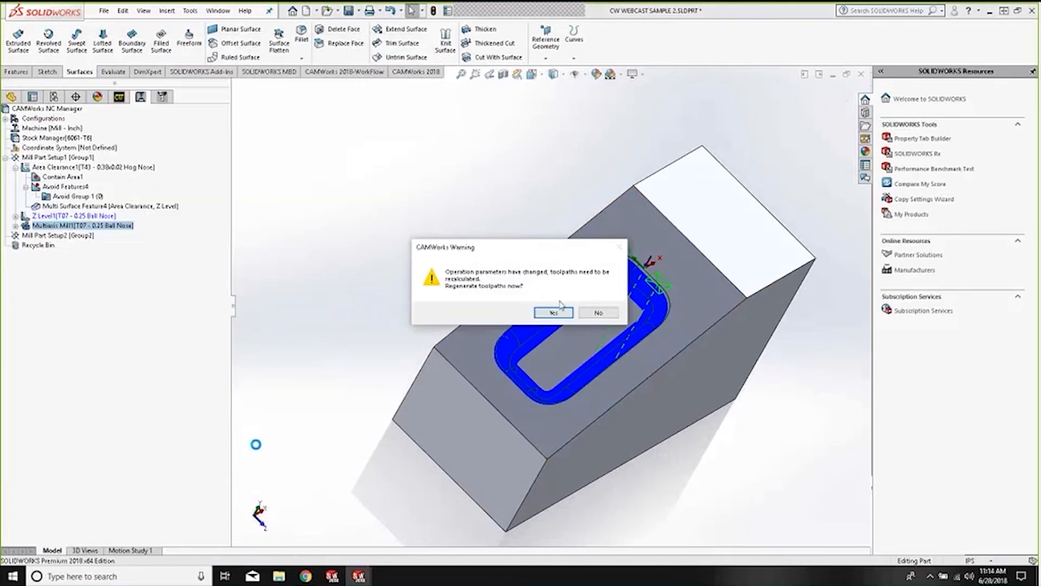
{"action": "left_click", "coordinate": [559, 313]}
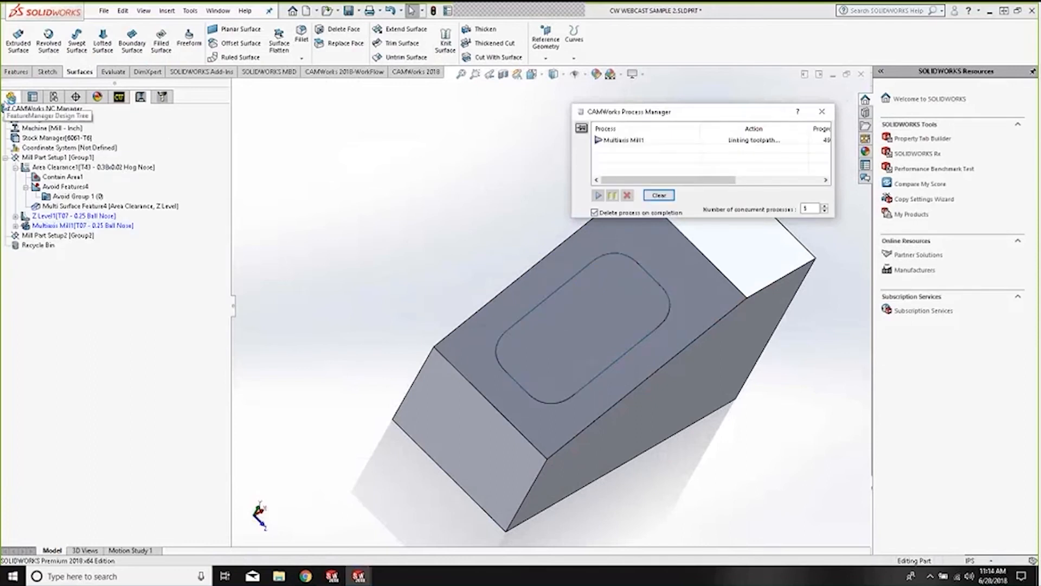
Hide the Surface-Fill1 patch to expose the filleted pocket
{"action": "left_click", "coordinate": [12, 98]}
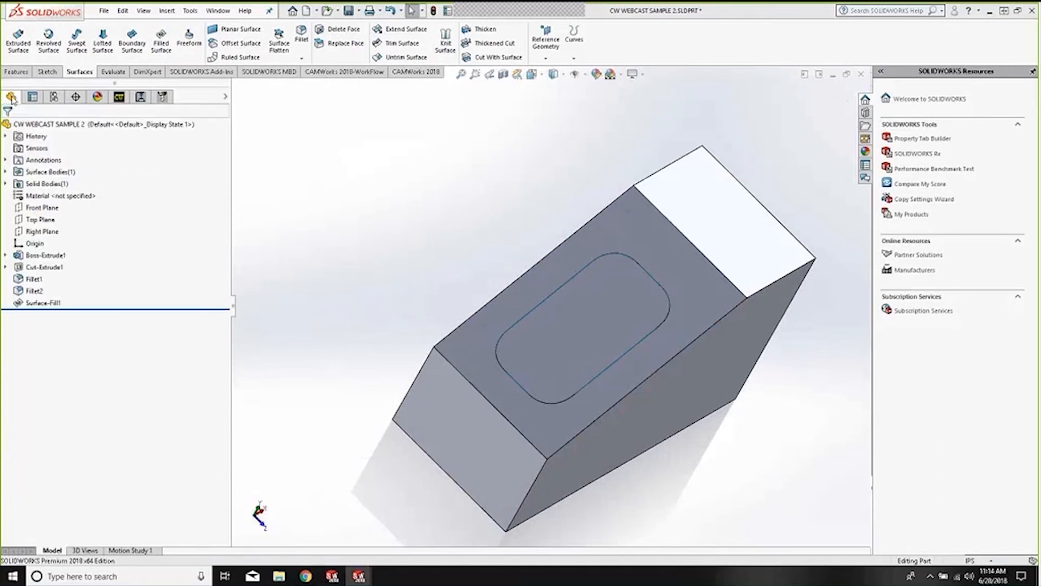
{"action": "right_click", "coordinate": [47, 303]}
{"action": "left_click", "coordinate": [57, 286]}
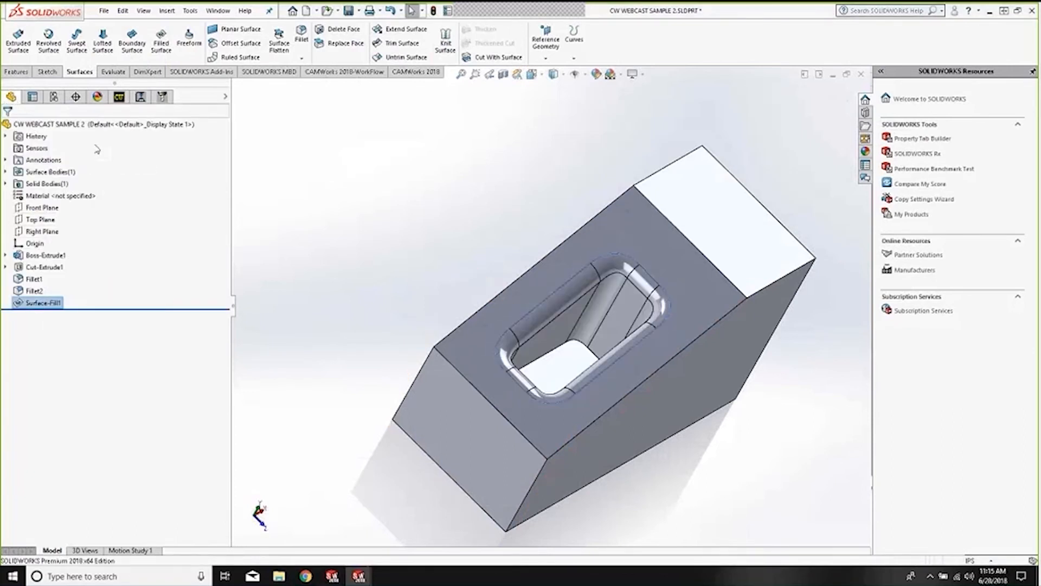
Display the Multiaxis Mill1 toolpath and examine its flowline passes over the pocket's fillets and walls up close
{"action": "left_click", "coordinate": [119, 97]}
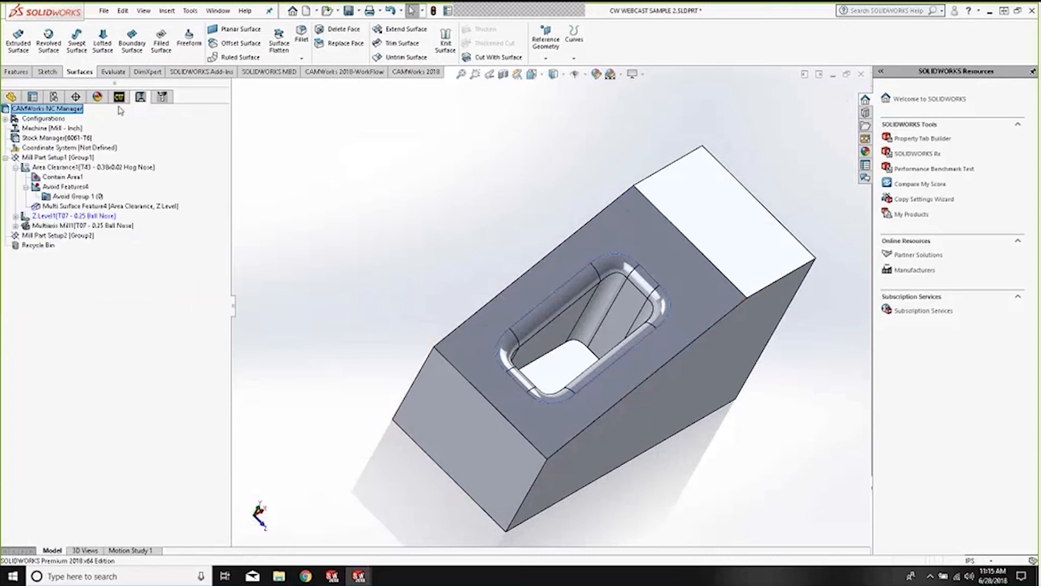
{"action": "left_click", "coordinate": [59, 225]}
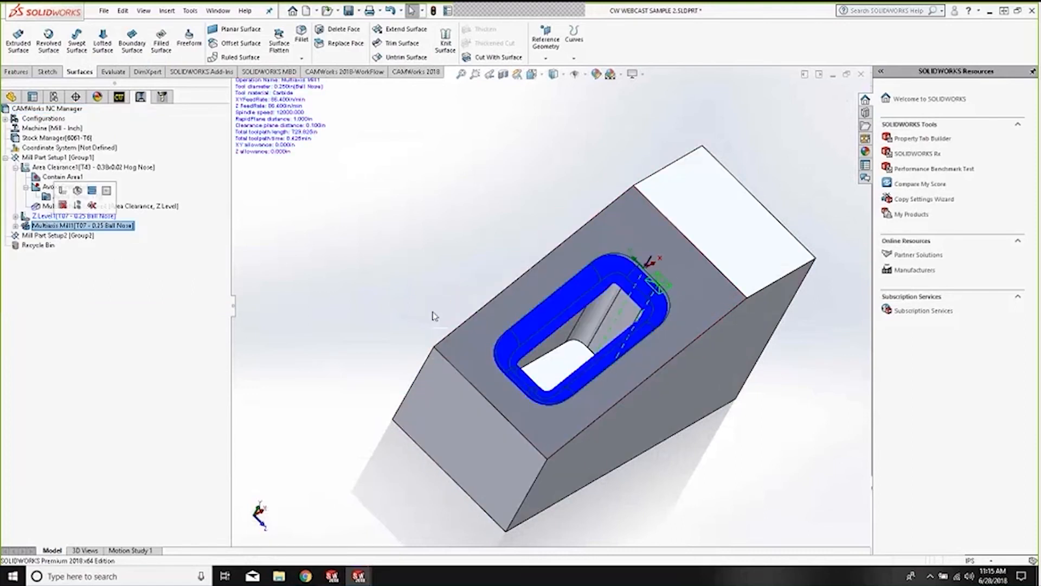
{"action": "middle_click_drag", "start_coordinate": [553, 351], "coordinate": [578, 271]}
{"action": "scroll", "coordinate": [579, 277], "scroll_direction": "down", "scroll_amount": 8}
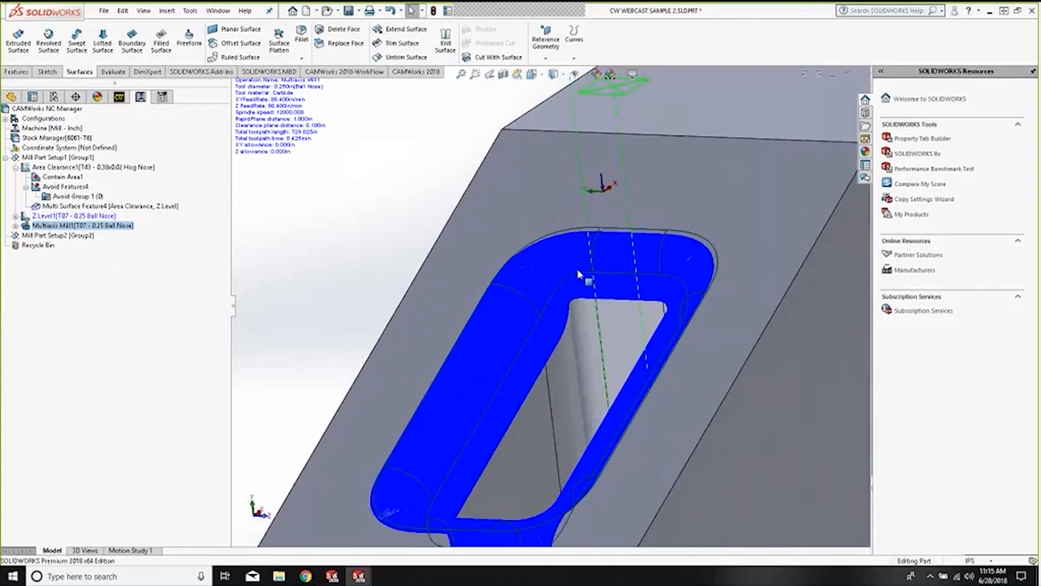
{"action": "scroll", "coordinate": [579, 276], "scroll_direction": "down", "scroll_amount": 3}
{"action": "scroll", "coordinate": [402, 320], "scroll_direction": "up", "scroll_amount": 4}
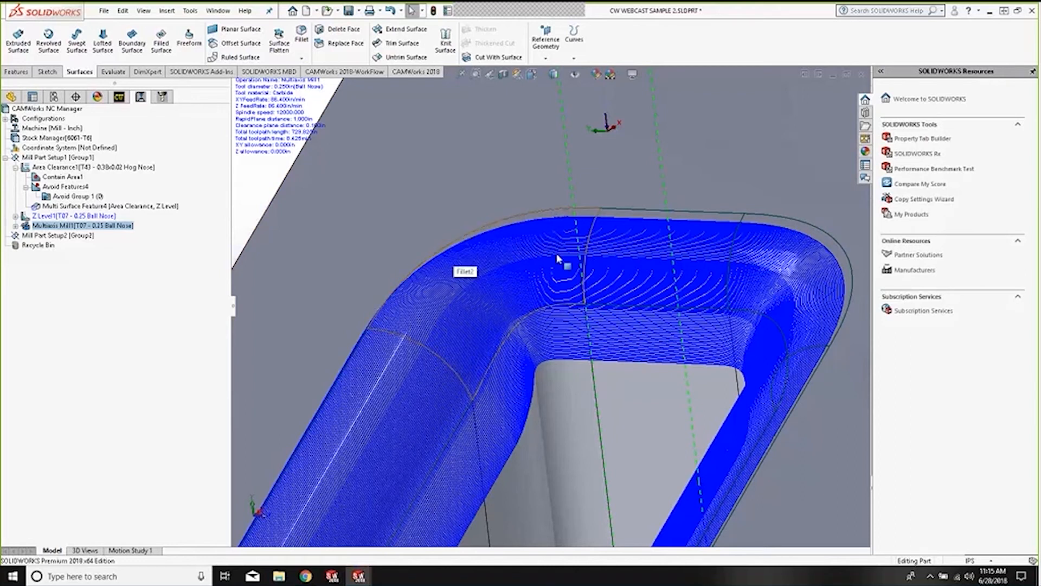
{"action": "scroll", "coordinate": [537, 261], "scroll_direction": "up", "scroll_amount": 5}
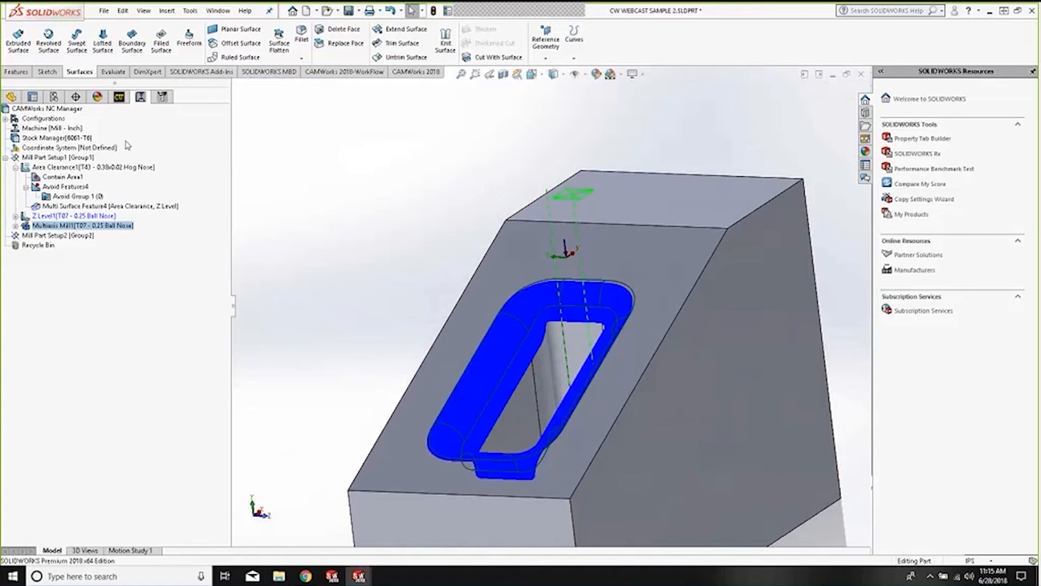
Simulate all operations on the wedge part through to the end, reset the simulation, and close it
{"action": "left_click", "coordinate": [413, 72]}
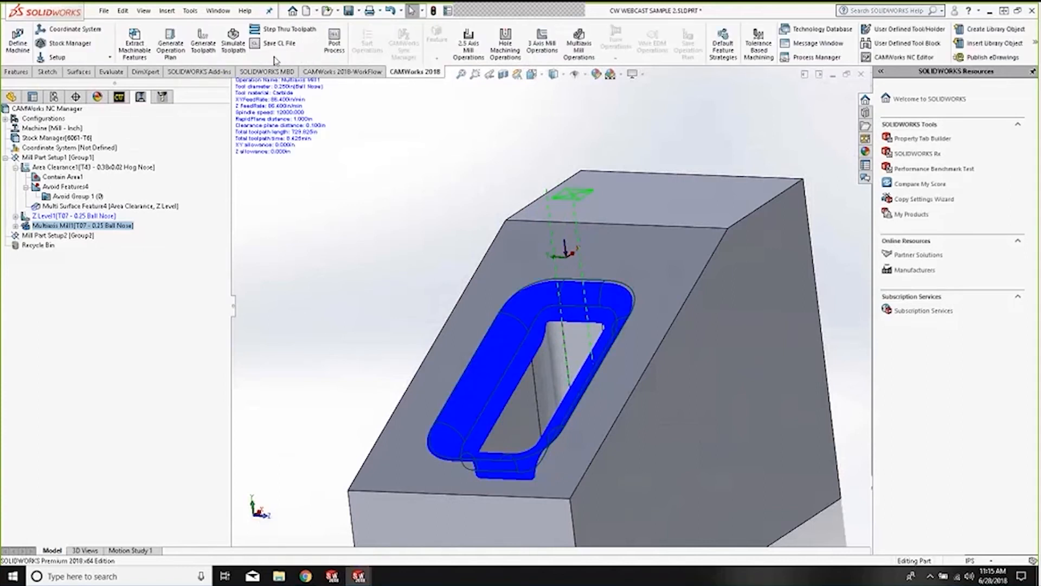
{"action": "left_click", "coordinate": [232, 43]}
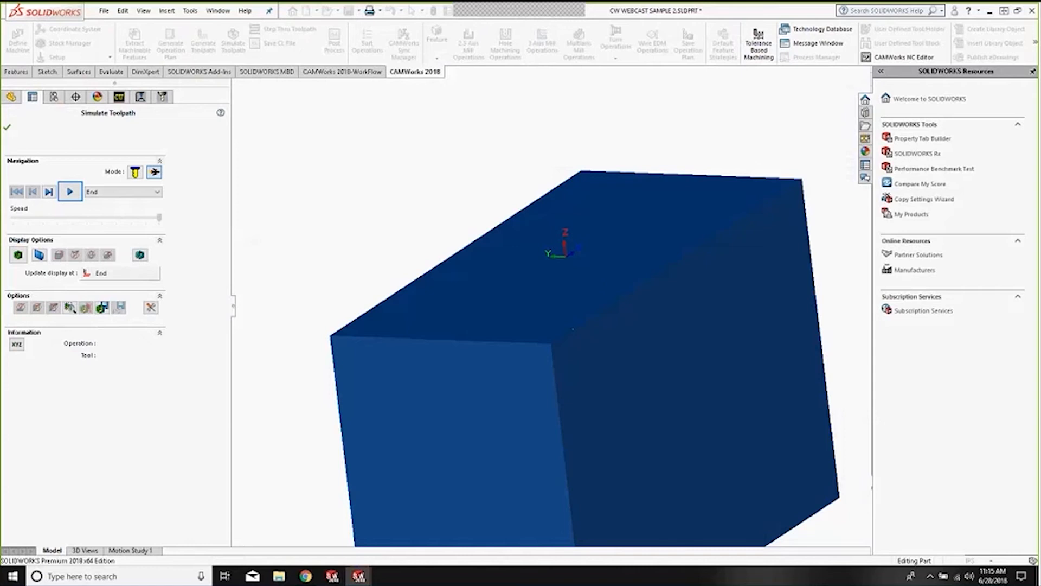
{"action": "left_click", "coordinate": [70, 191]}
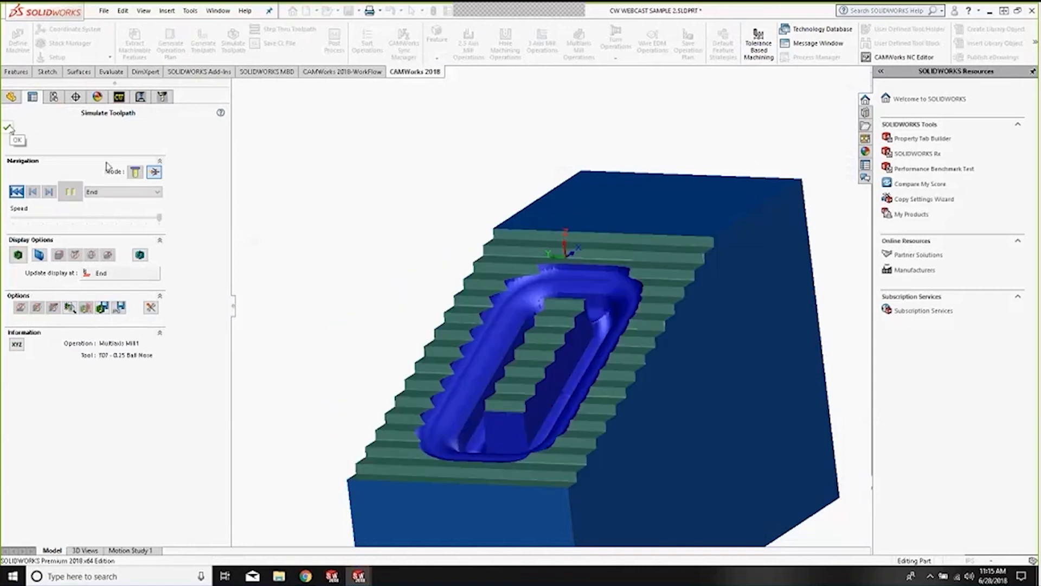
{"action": "left_click", "coordinate": [17, 192]}
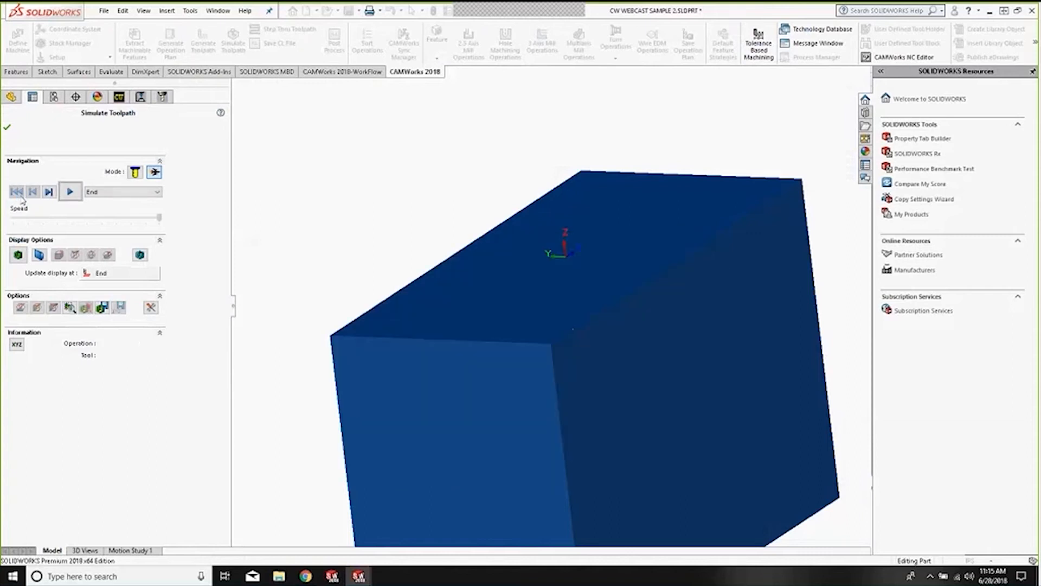
{"action": "left_click", "coordinate": [7, 127]}
Set up a tool-mode simulation of Multiaxis Mill1 alone, with the stock set to No Display and the target part to Shaded Display
{"action": "middle_click_drag", "start_coordinate": [527, 234], "coordinate": [490, 264]}
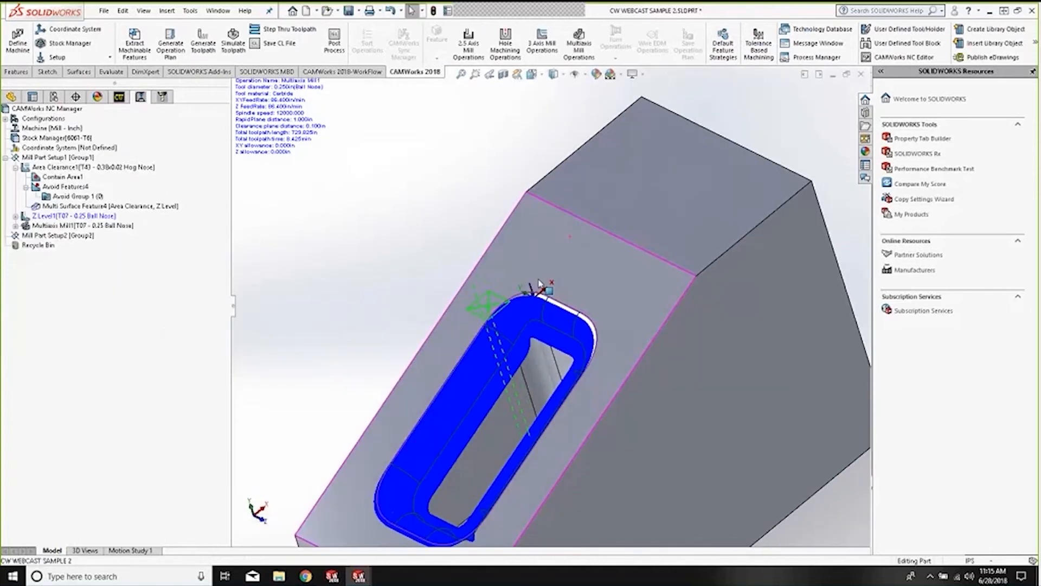
{"action": "right_click", "coordinate": [51, 225]}
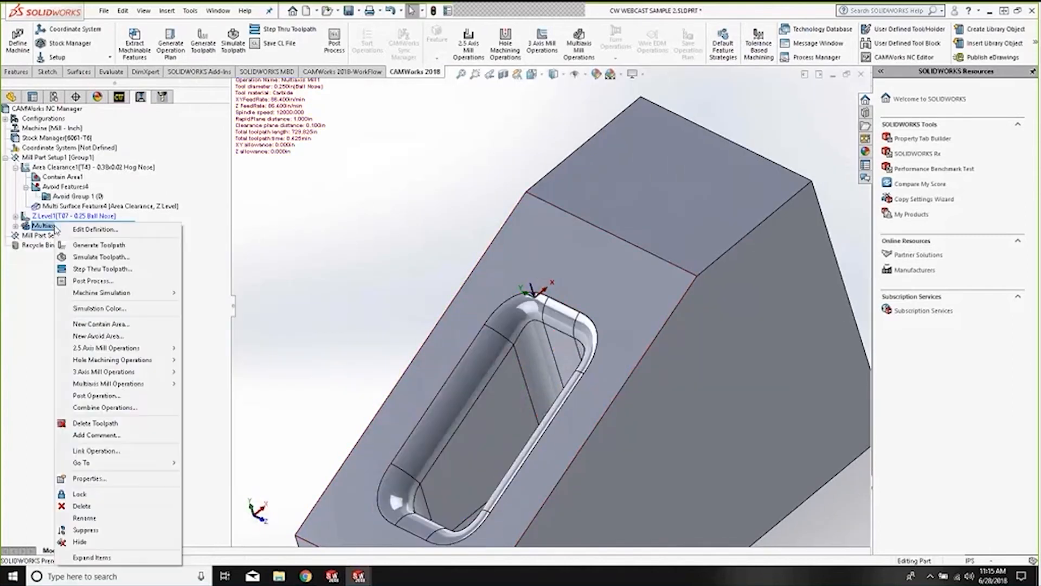
{"action": "left_click", "coordinate": [90, 257]}
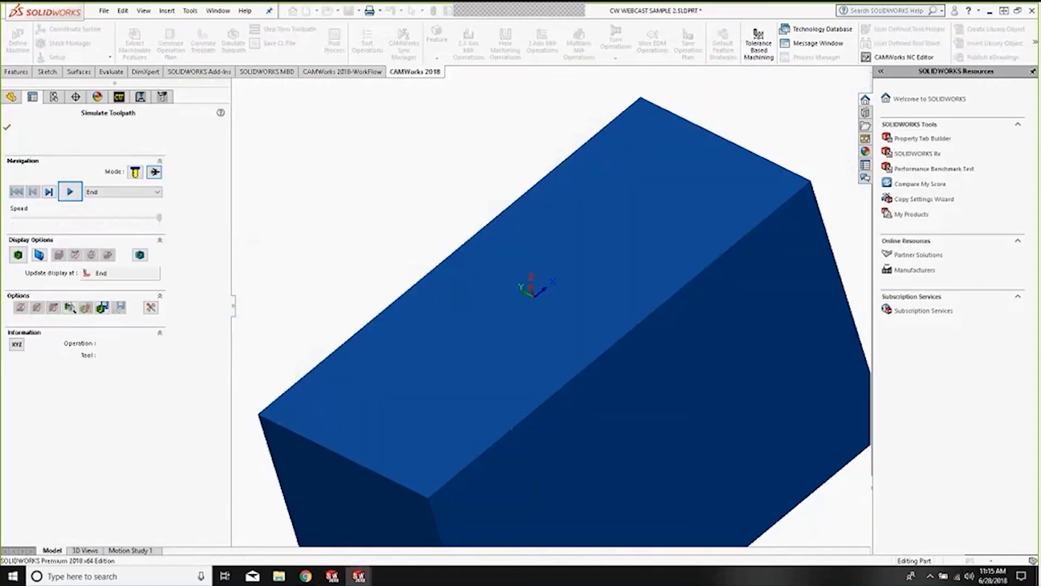
{"action": "left_click", "coordinate": [64, 257]}
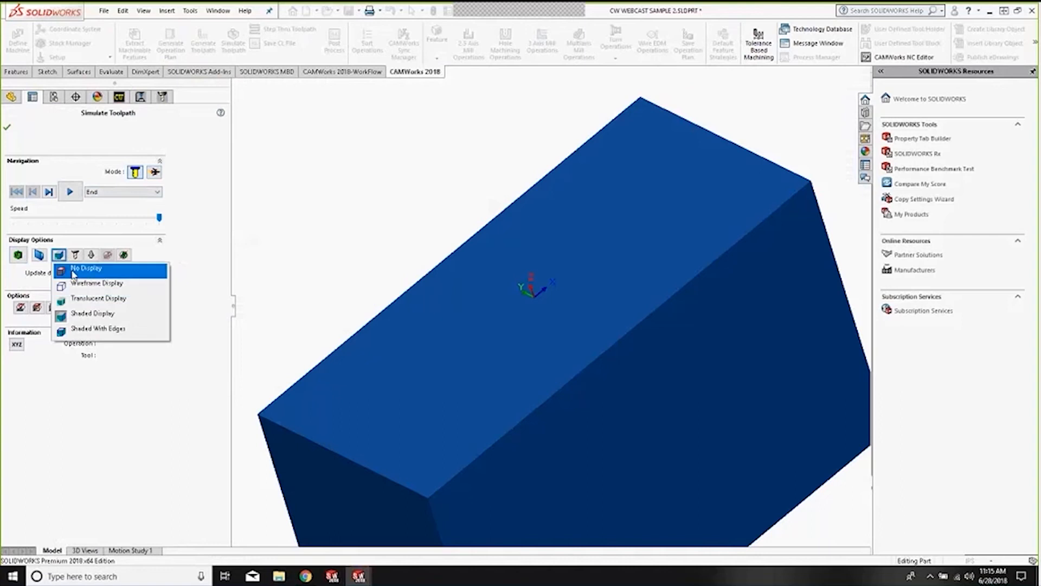
{"action": "left_click", "coordinate": [95, 270]}
{"action": "left_click", "coordinate": [124, 254]}
{"action": "left_click", "coordinate": [157, 313]}
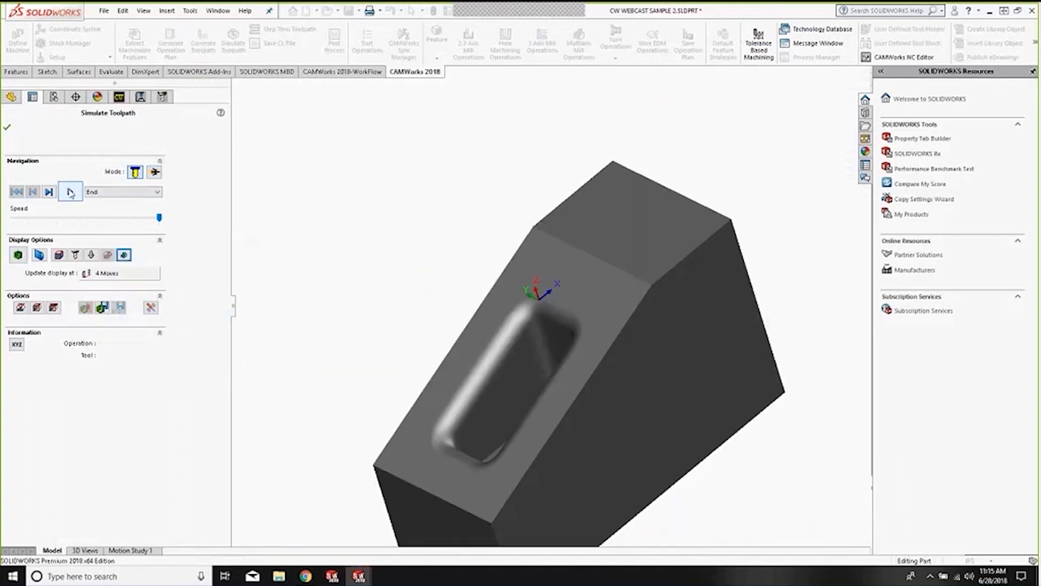
Run the Multiaxis Mill1 simulation at reduced speed to watch the ball nose finish the pocket, and close the simulation
{"action": "left_click_drag", "start_coordinate": [161, 220], "coordinate": [92, 223]}
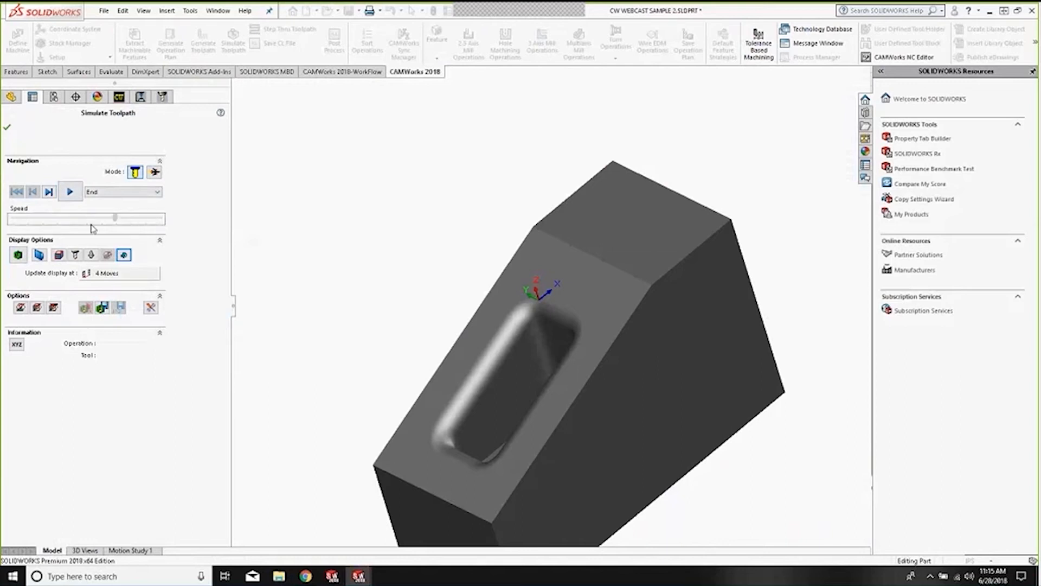
{"action": "left_click", "coordinate": [70, 192]}
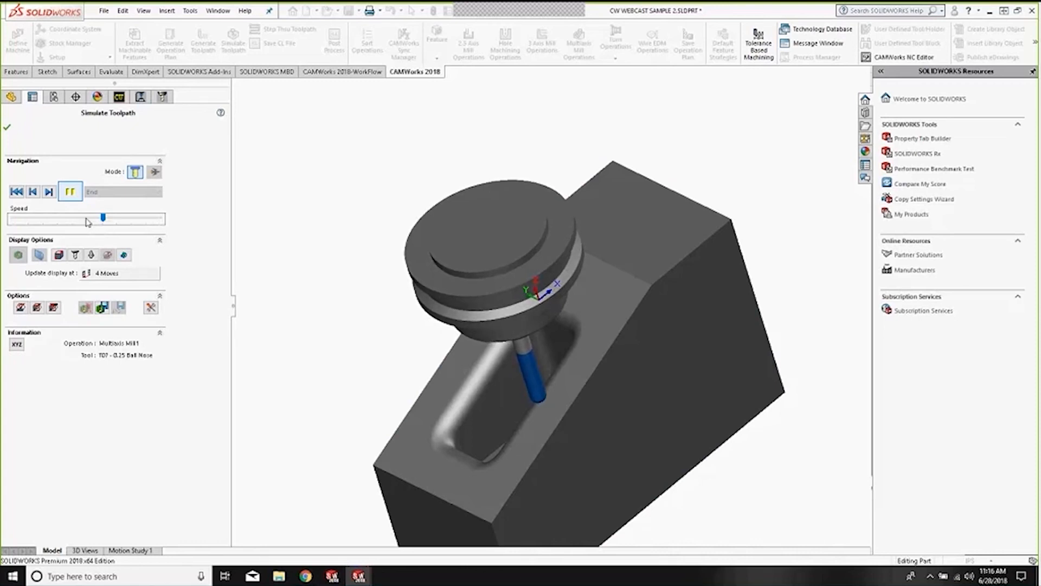
{"action": "left_click", "coordinate": [7, 127]}
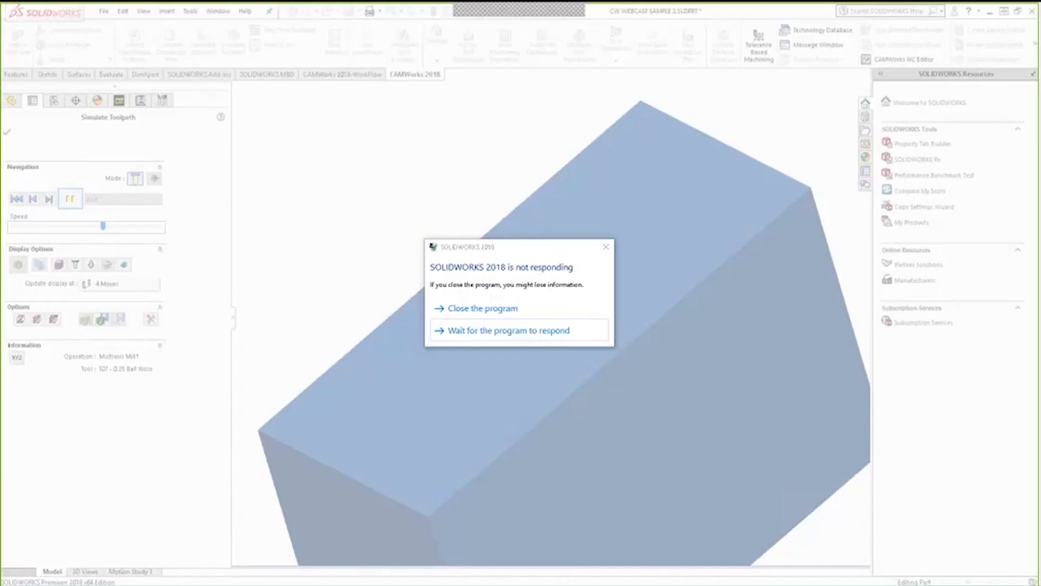
End the unresponsive SOLIDWORKS 2018 task in Task Manager and start SOLIDWORKS again
{"action": "left_click", "coordinate": [140, 157]}
{"action": "left_click", "coordinate": [271, 284]}
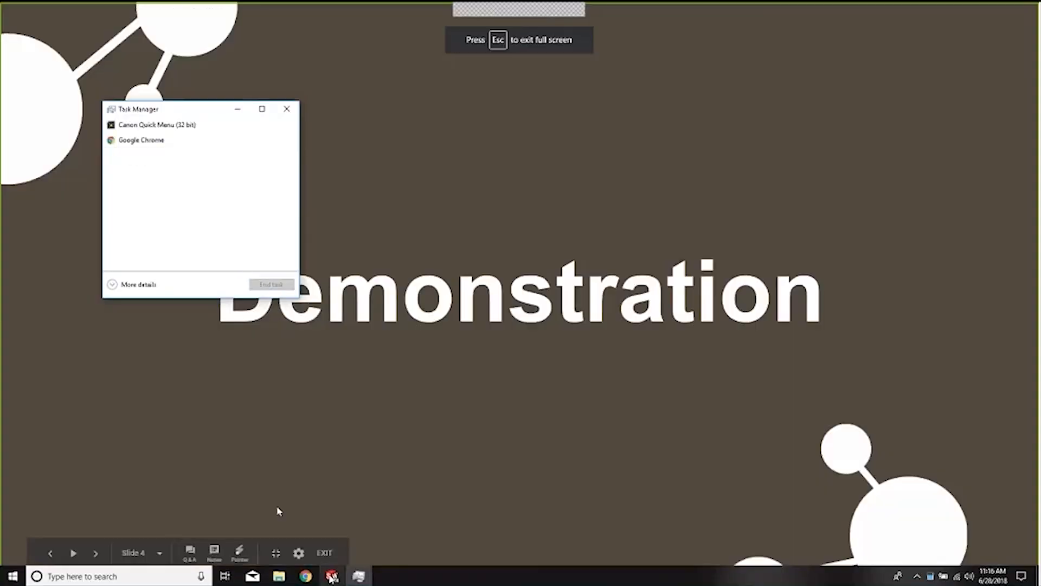
{"action": "left_click", "coordinate": [331, 576]}
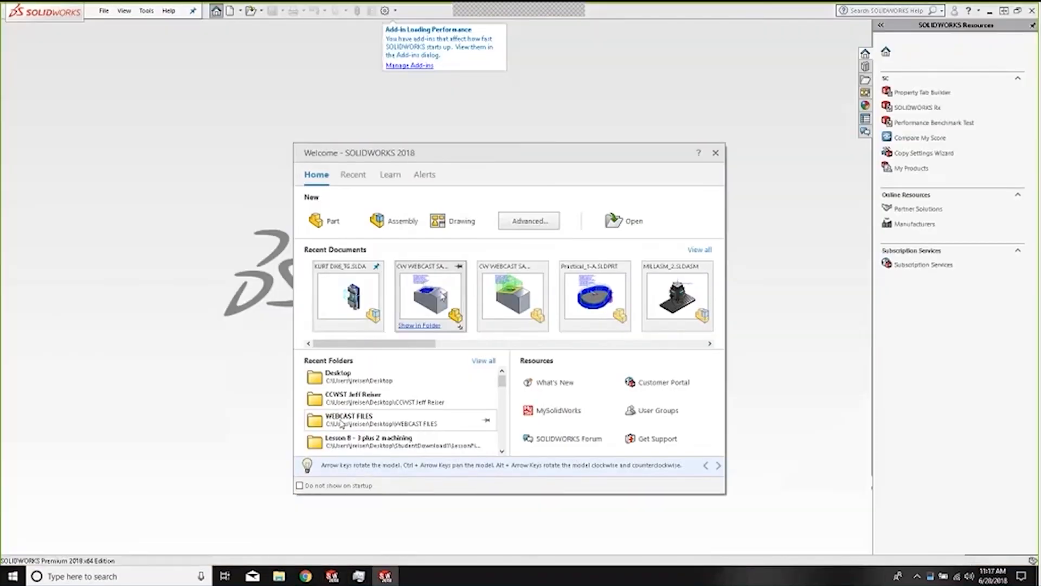
Reopen the recent part CW WEBCAST SAMPLE 2 and display its Multiaxis Mill1 toolpath
{"action": "left_click", "coordinate": [444, 295]}
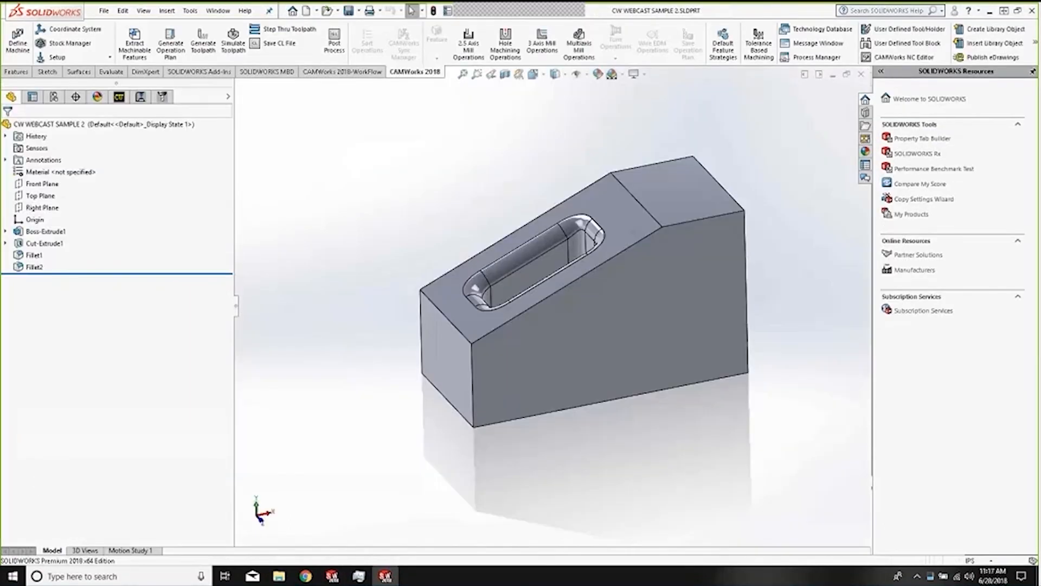
{"action": "left_click", "coordinate": [119, 97]}
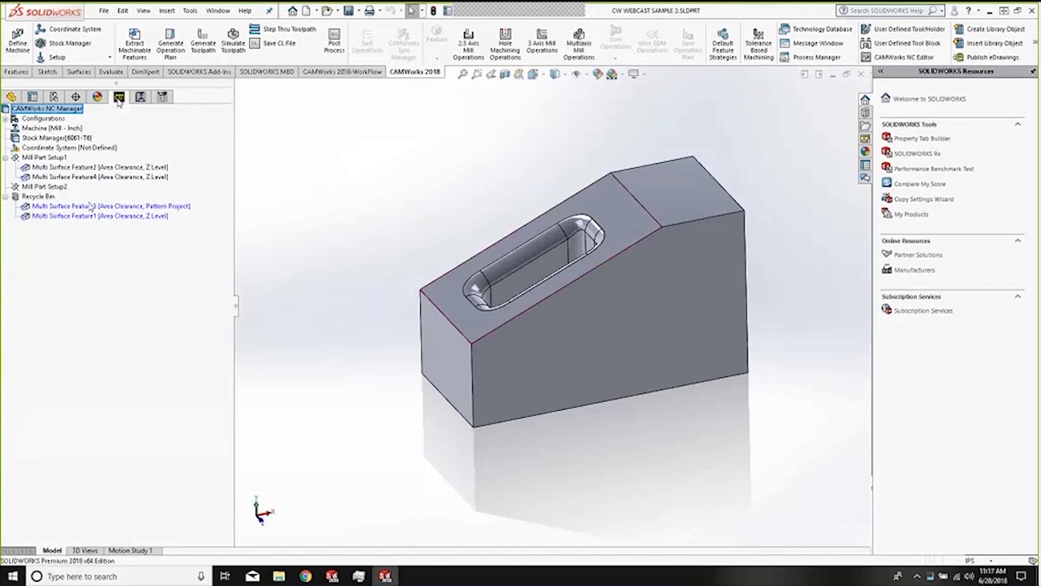
{"action": "left_click", "coordinate": [140, 97]}
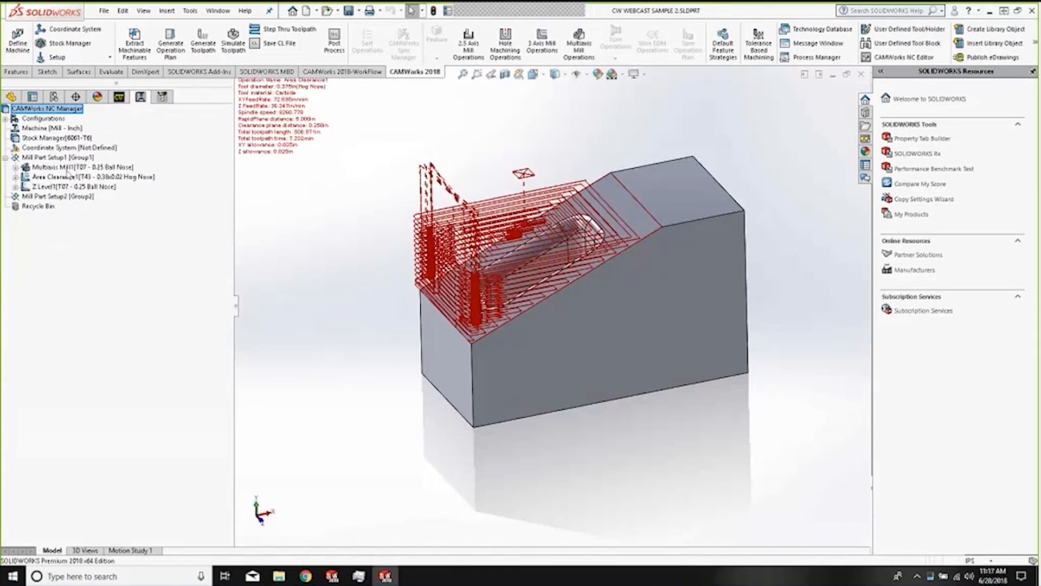
{"action": "left_click", "coordinate": [72, 168]}
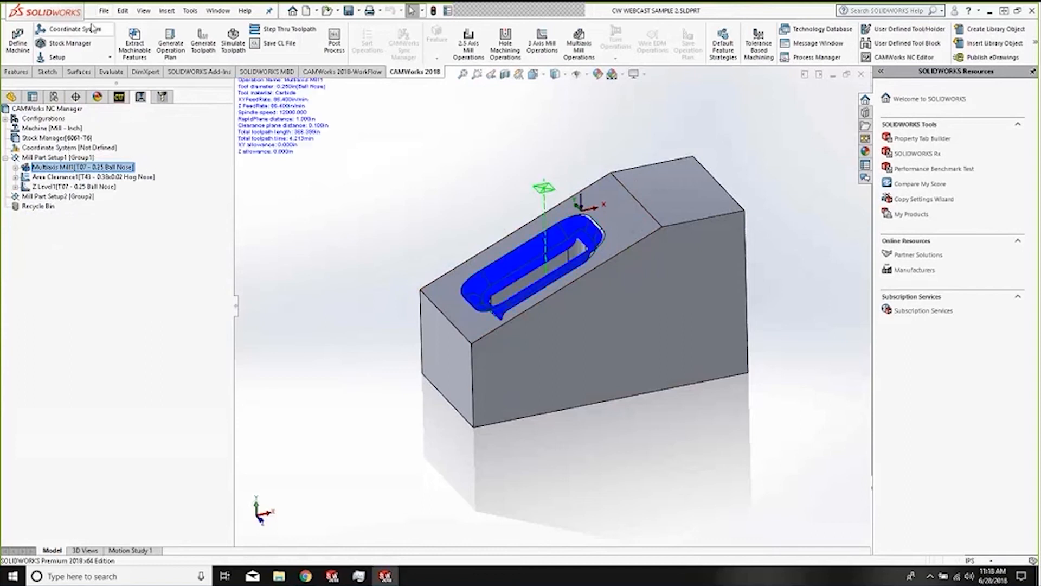
Open the recent part Practical_1-A.SLDPRT and decline feature recognition
{"action": "left_click", "coordinate": [104, 12]}
{"action": "mouse_move", "coordinate": [233, 56]}
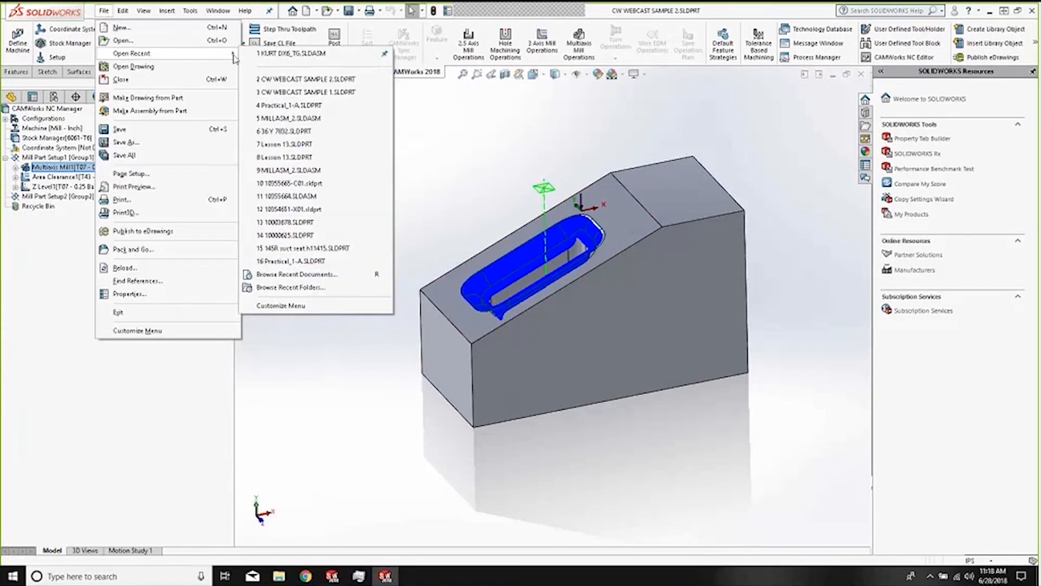
{"action": "left_click", "coordinate": [295, 106]}
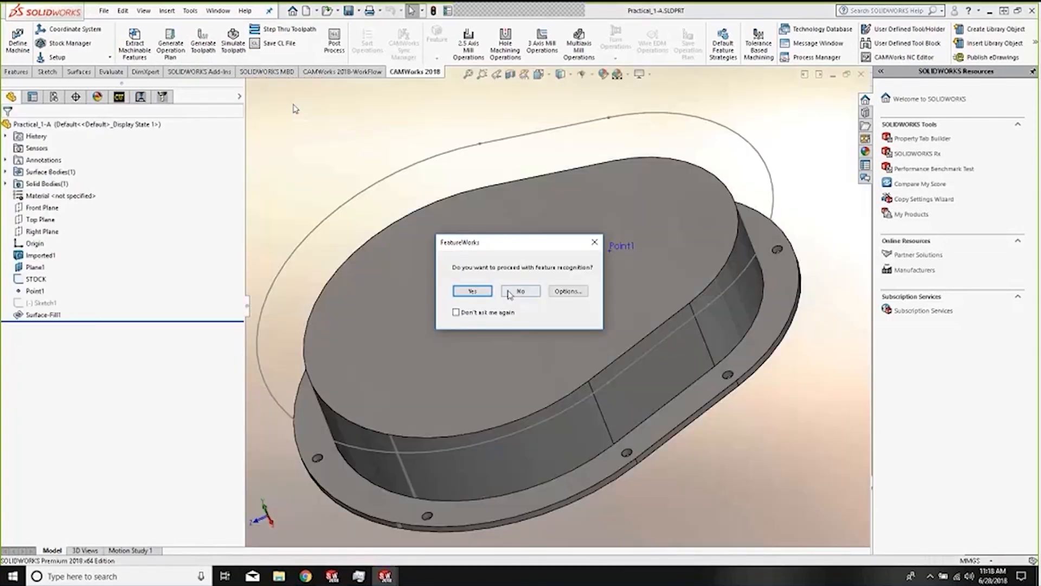
{"action": "left_click", "coordinate": [510, 294]}
Examine the flanged part's dished cavity, its floor, and the filleted walls around it from several angles
{"action": "middle_click_drag", "start_coordinate": [609, 414], "coordinate": [542, 204]}
{"action": "scroll", "coordinate": [578, 169], "scroll_direction": "up", "scroll_amount": 3}
{"action": "scroll", "coordinate": [562, 377], "scroll_direction": "down", "scroll_amount": 6}
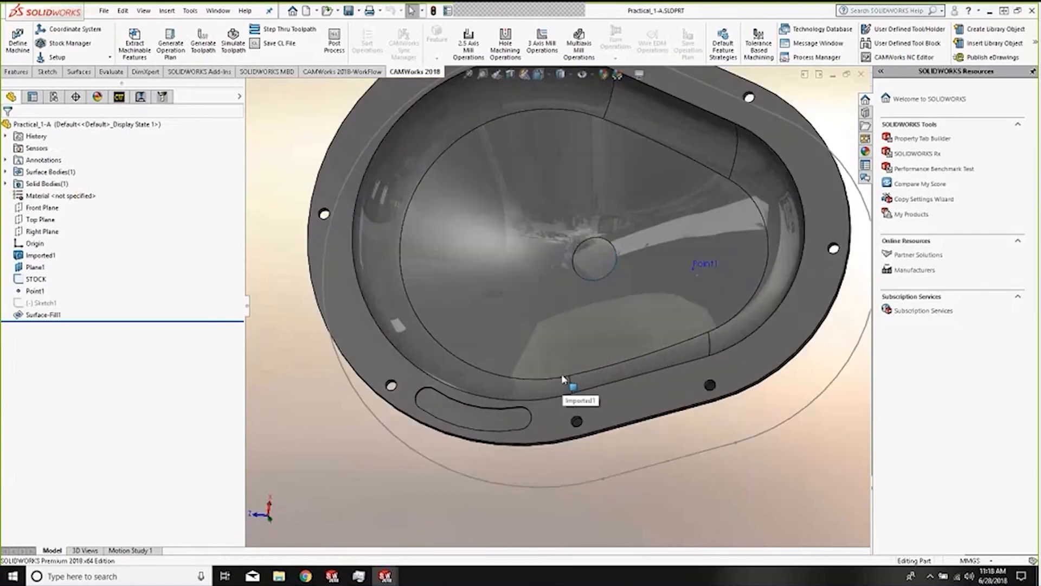
{"action": "middle_click_drag", "start_coordinate": [563, 353], "coordinate": [500, 168]}
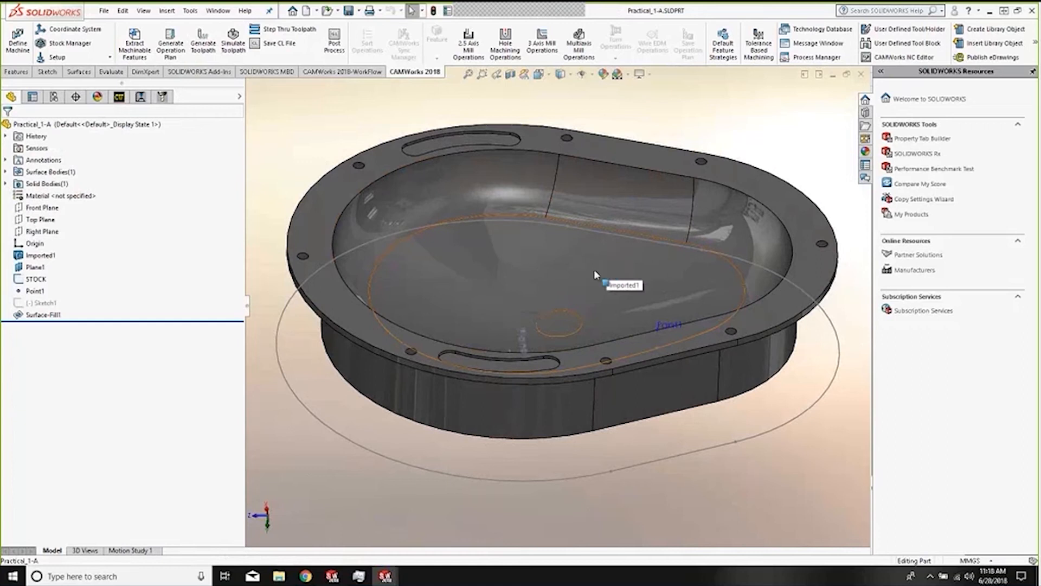
{"action": "middle_click_drag", "start_coordinate": [595, 272], "coordinate": [544, 256]}
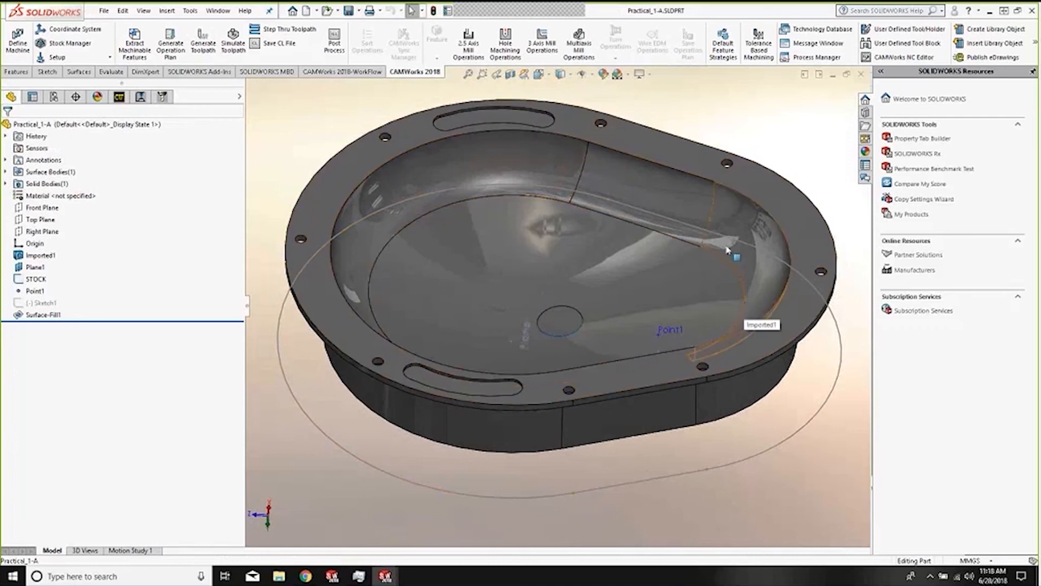
{"action": "scroll", "coordinate": [622, 302], "scroll_direction": "down", "scroll_amount": 5}
{"action": "mouse_move", "coordinate": [622, 304]}
{"action": "middle_mouse_down"}
{"action": "mouse_move", "coordinate": [581, 304]}
{"action": "mouse_move", "coordinate": [552, 281]}
{"action": "mouse_move", "coordinate": [607, 269]}
{"action": "mouse_move", "coordinate": [676, 296]}
{"action": "mouse_move", "coordinate": [621, 292]}
{"action": "middle_mouse_up"}
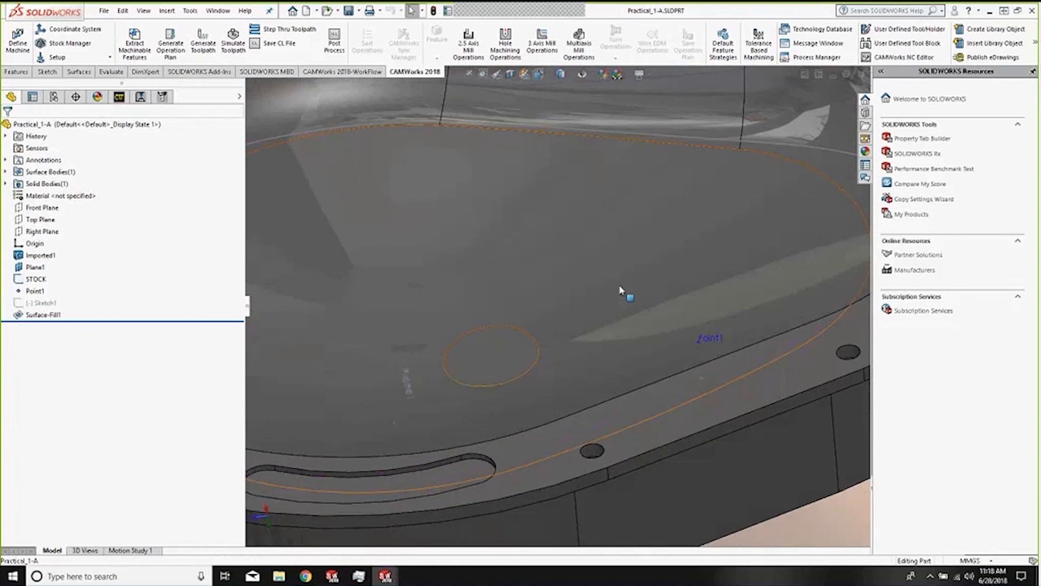
{"action": "middle_click_drag", "start_coordinate": [590, 301], "coordinate": [593, 319]}
{"action": "scroll", "coordinate": [595, 320], "scroll_direction": "up", "scroll_amount": 3}
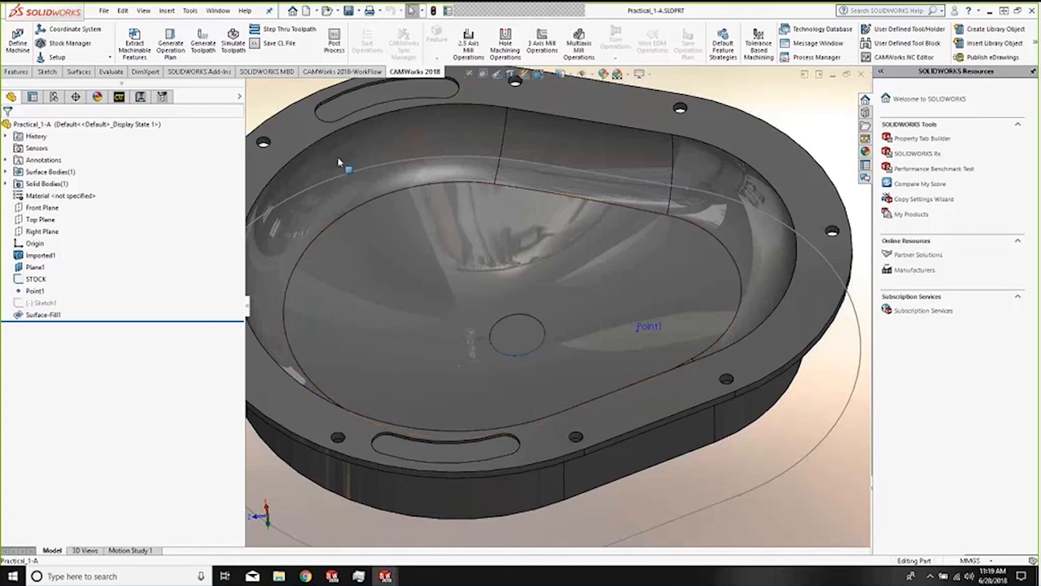
Display the Area Clearance1 roughing toolpath from Mill Part Setup2 and examine its passes inside the dished cavity
{"action": "left_click", "coordinate": [142, 98]}
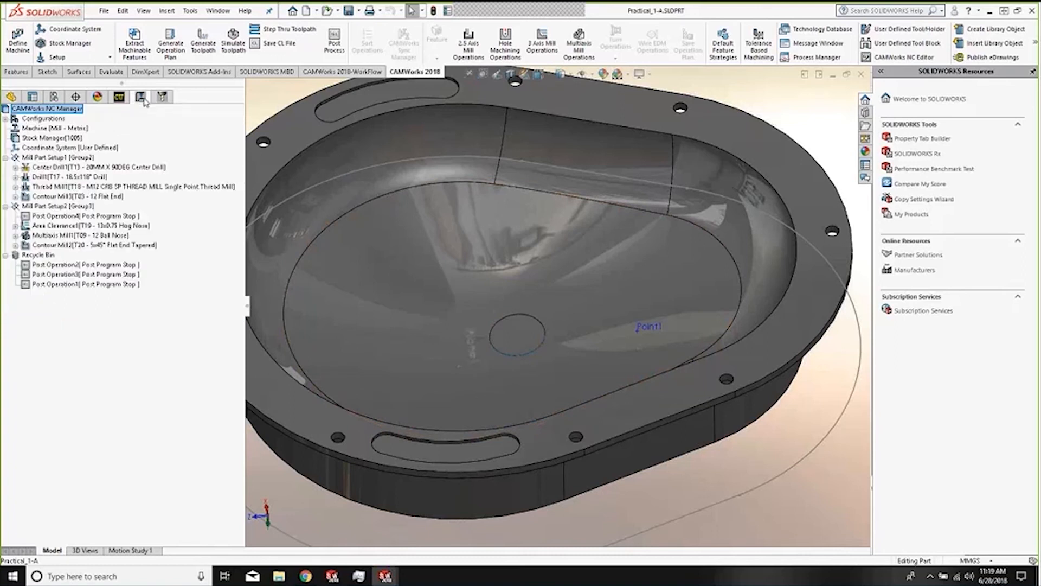
{"action": "left_click", "coordinate": [76, 225]}
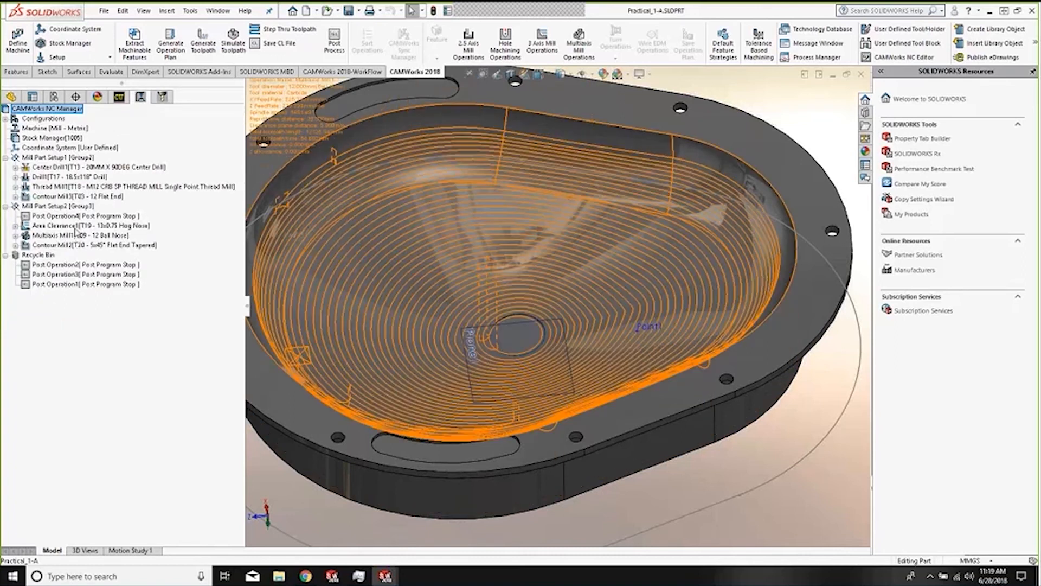
{"action": "middle_click_drag", "start_coordinate": [520, 257], "coordinate": [568, 298]}
{"action": "scroll", "coordinate": [569, 299], "scroll_direction": "up", "scroll_amount": 2}
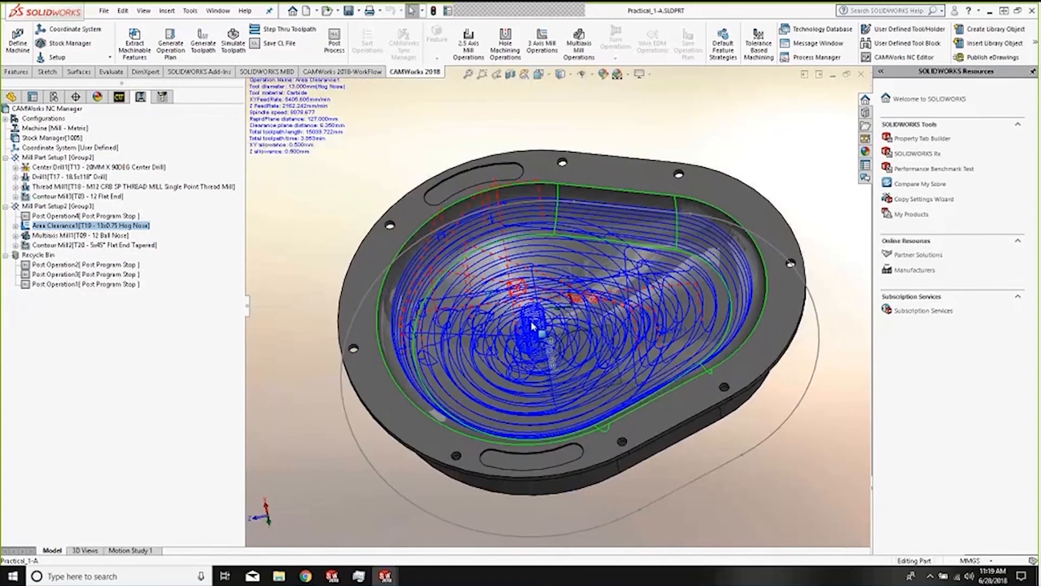
{"action": "scroll", "coordinate": [529, 324], "scroll_direction": "down", "scroll_amount": 1}
{"action": "scroll", "coordinate": [529, 324], "scroll_direction": "down", "scroll_amount": 2}
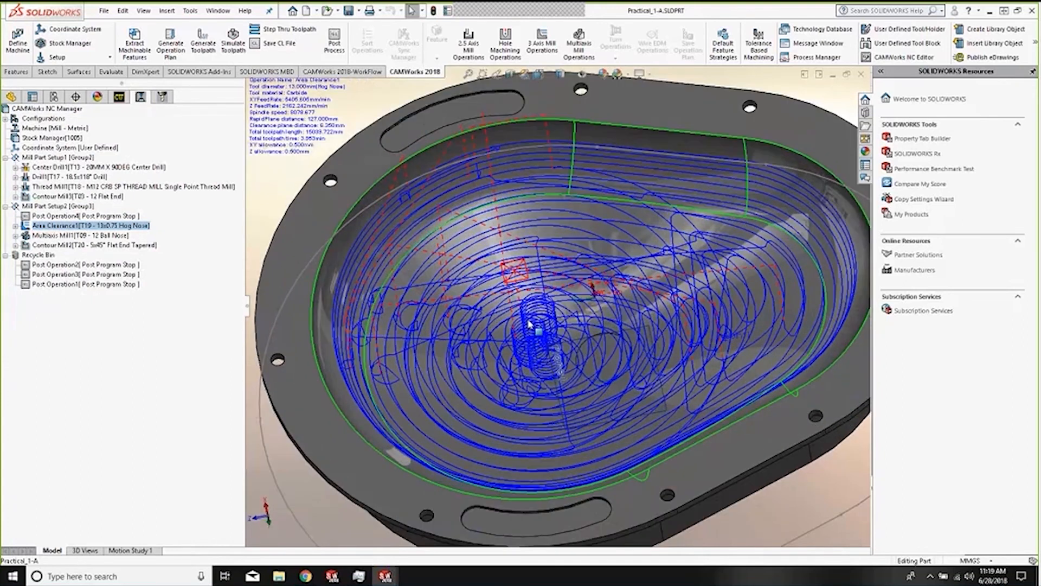
Open the Multiaxis Mill1 operation parameters for the dished cavity and review the number of axes in its axis control settings
{"action": "left_click", "coordinate": [65, 235]}
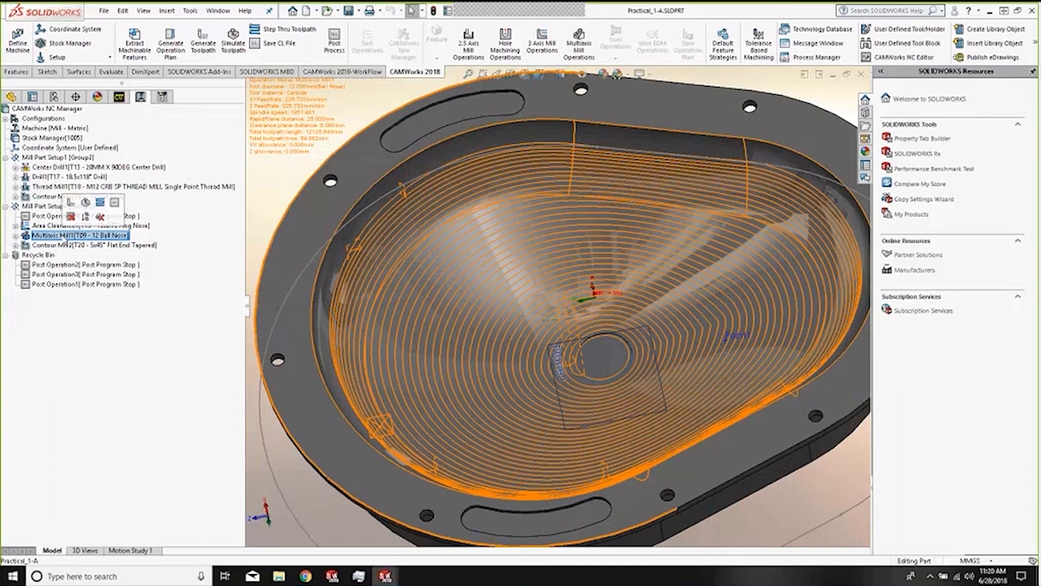
{"action": "double_click", "coordinate": [65, 235]}
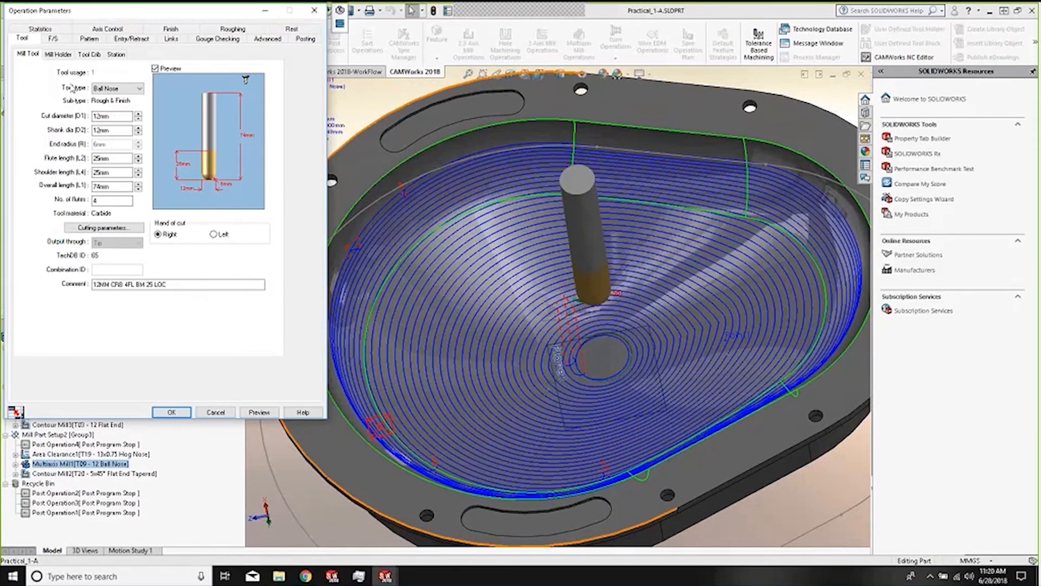
{"action": "left_click", "coordinate": [87, 30]}
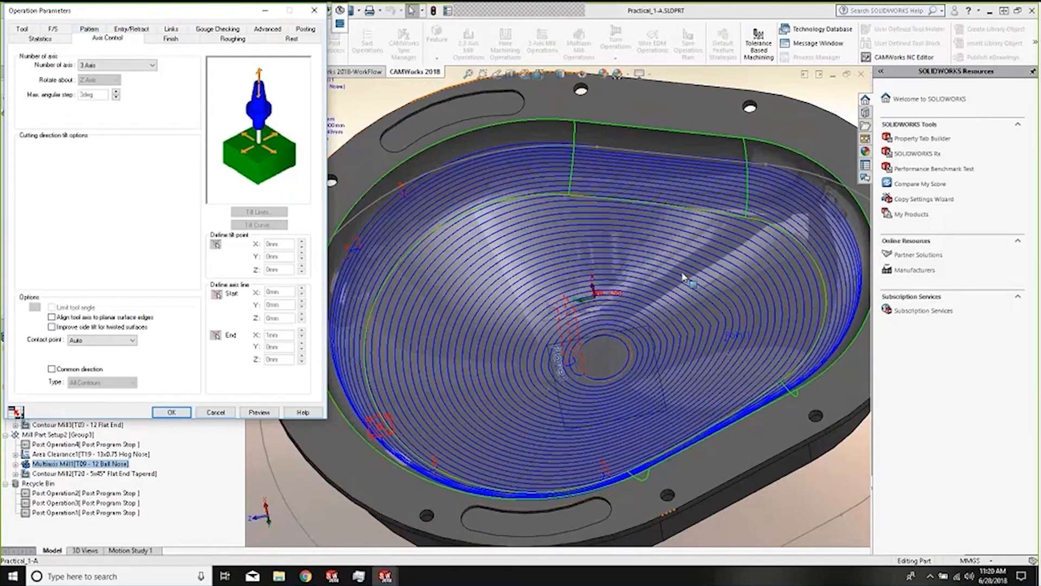
{"action": "key", "text": "f"}
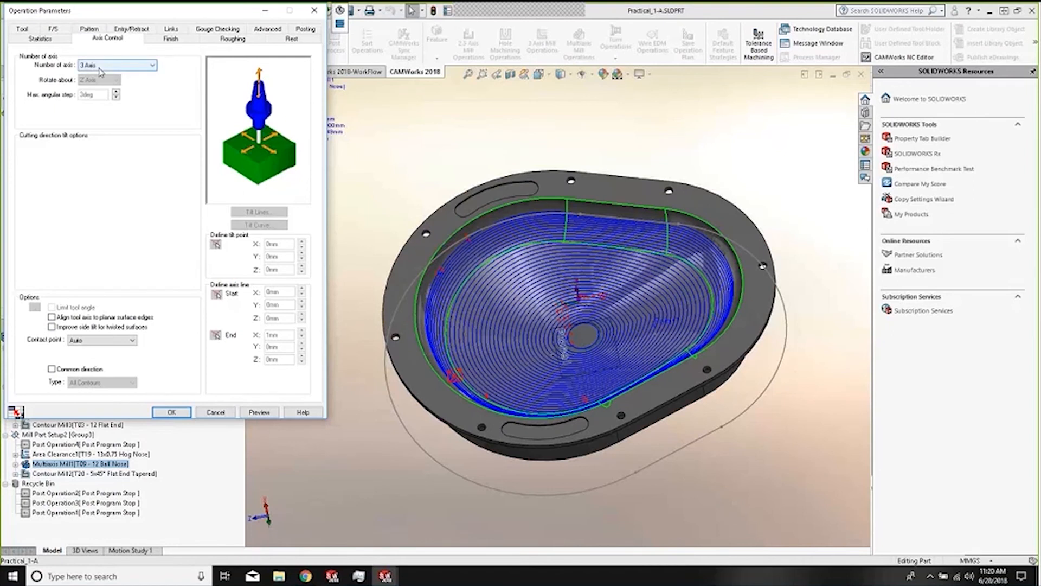
Review the Flowline Between Curves pattern settings of Multiaxis Mill1 and check the upper curve loop around the cavity rim
{"action": "left_click", "coordinate": [89, 29]}
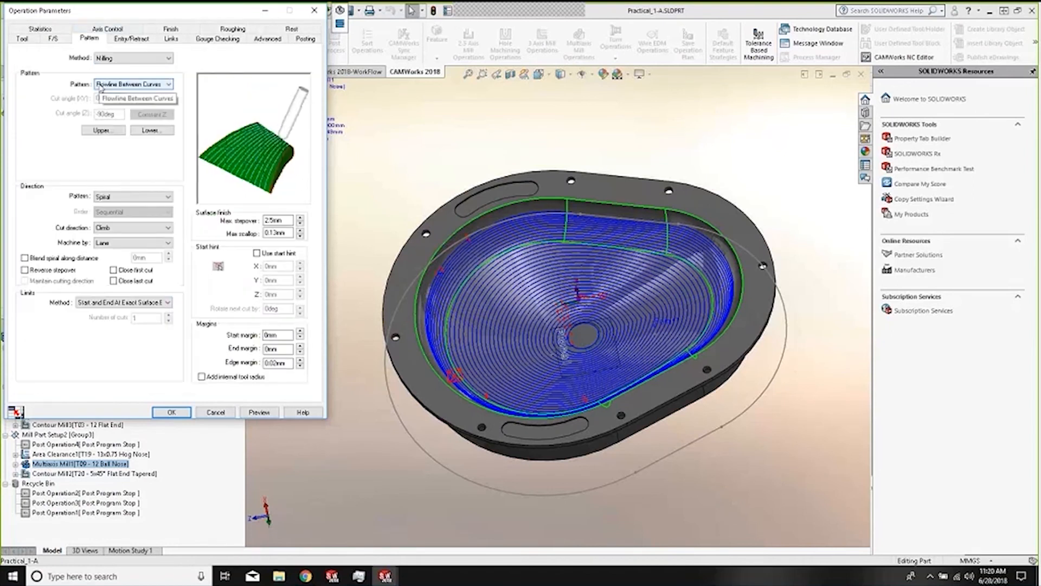
{"action": "left_click", "coordinate": [103, 130]}
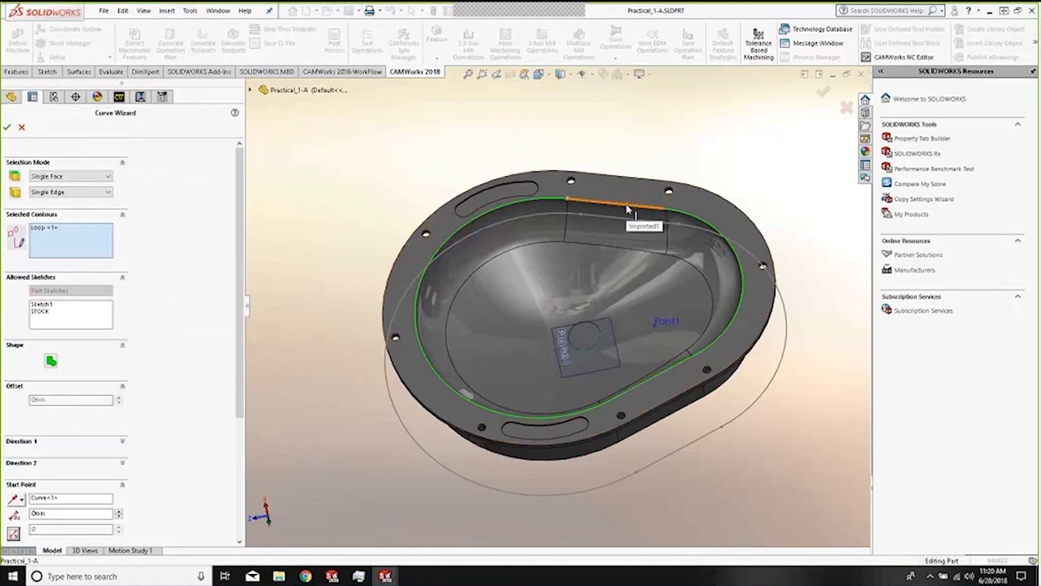
{"action": "left_click", "coordinate": [7, 127]}
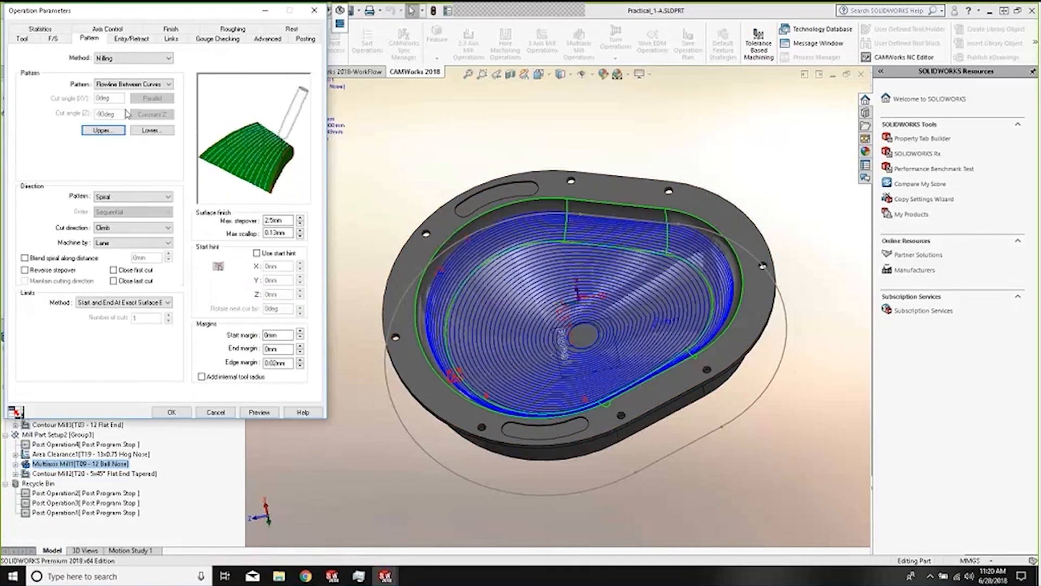
Check the lower flowline curve on the small circular floor edge from both sides of the part, and close the operation parameters
{"action": "left_click", "coordinate": [151, 130]}
{"action": "scroll", "coordinate": [609, 355], "scroll_direction": "down", "scroll_amount": 8}
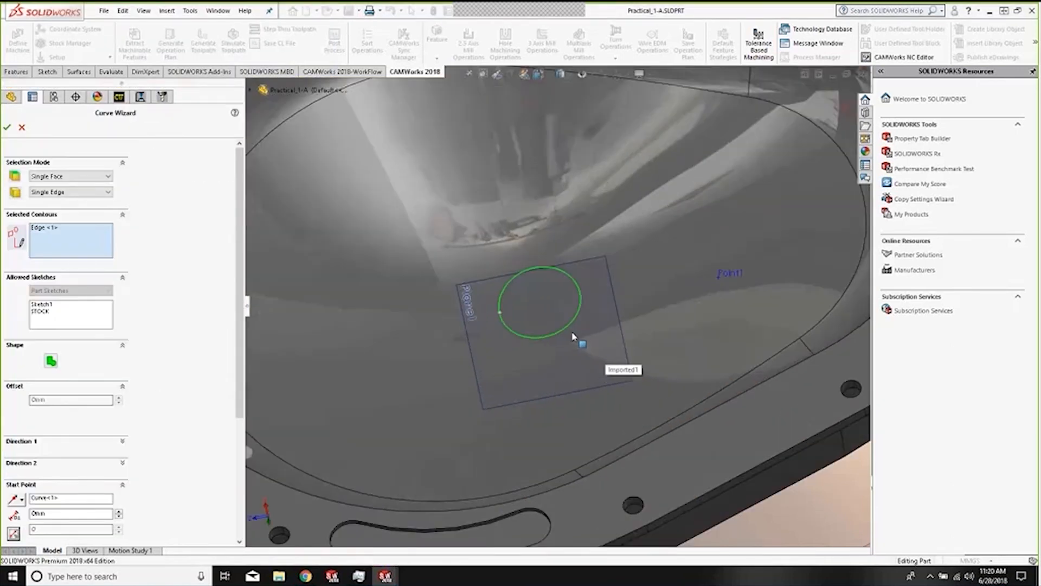
{"action": "middle_click_drag", "start_coordinate": [544, 267], "coordinate": [530, 288]}
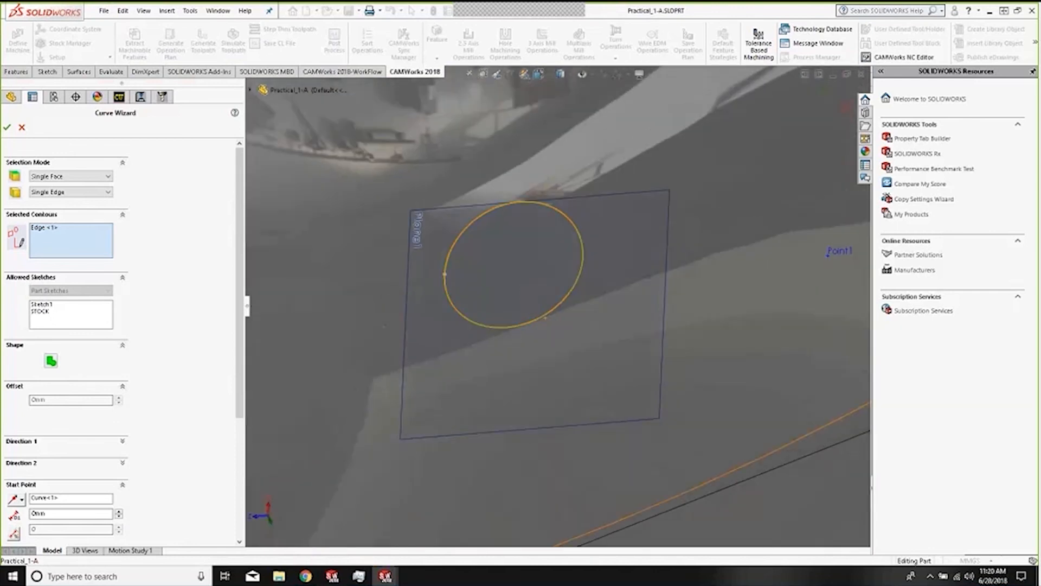
{"action": "scroll", "coordinate": [578, 376], "scroll_direction": "up", "scroll_amount": 6}
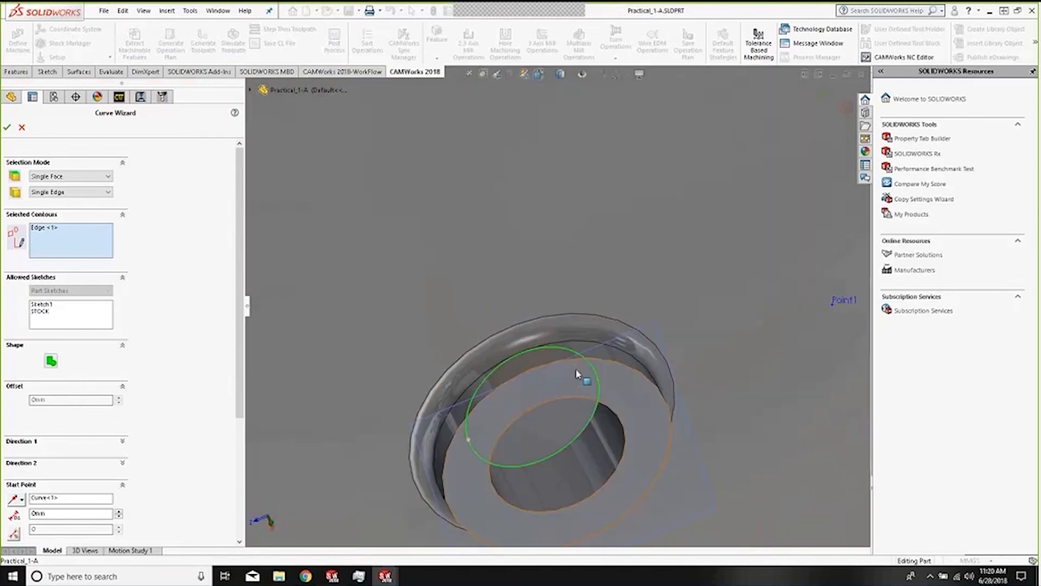
{"action": "mouse_move", "coordinate": [577, 375]}
{"action": "middle_mouse_down"}
{"action": "mouse_move", "coordinate": [559, 201]}
{"action": "mouse_move", "coordinate": [544, 480]}
{"action": "mouse_move", "coordinate": [523, 349]}
{"action": "mouse_move", "coordinate": [530, 249]}
{"action": "mouse_move", "coordinate": [569, 390]}
{"action": "middle_mouse_up"}
{"action": "scroll", "coordinate": [570, 390], "scroll_direction": "down", "scroll_amount": 5}
{"action": "scroll", "coordinate": [569, 387], "scroll_direction": "up", "scroll_amount": 4}
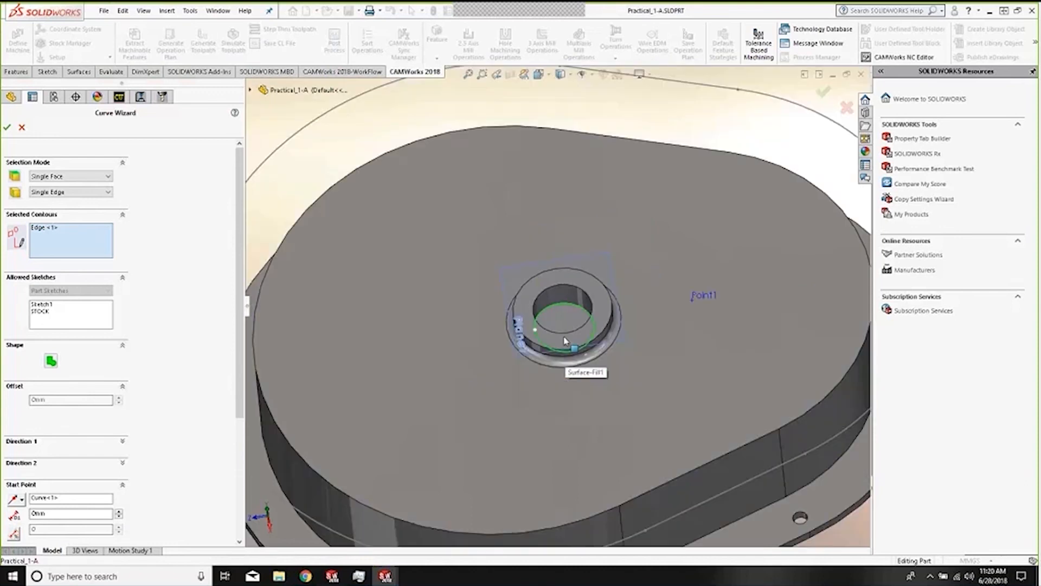
{"action": "scroll", "coordinate": [564, 341], "scroll_direction": "up", "scroll_amount": 4}
{"action": "middle_click_drag", "start_coordinate": [564, 417], "coordinate": [558, 342]}
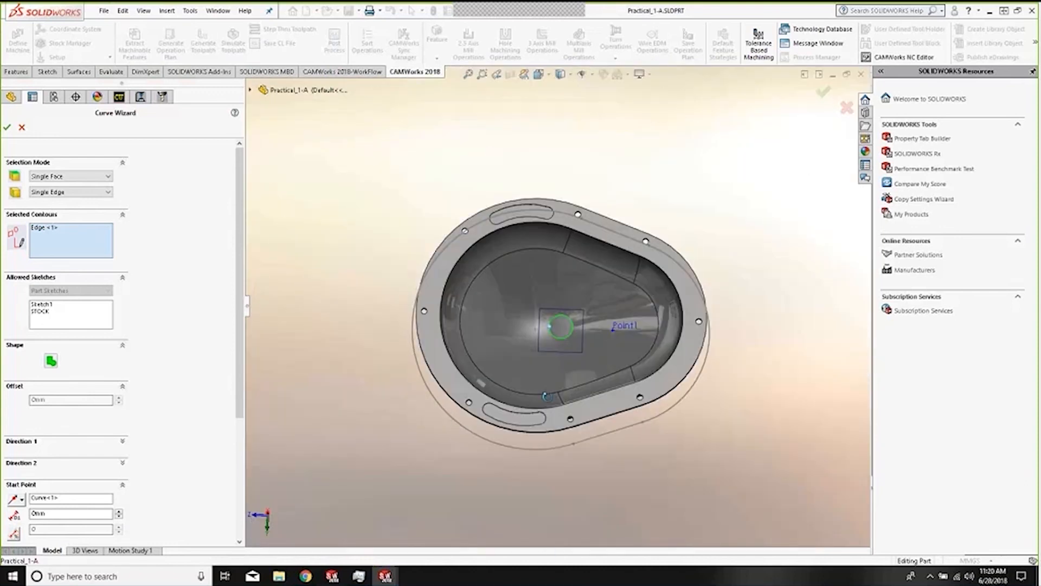
{"action": "left_click", "coordinate": [7, 129]}
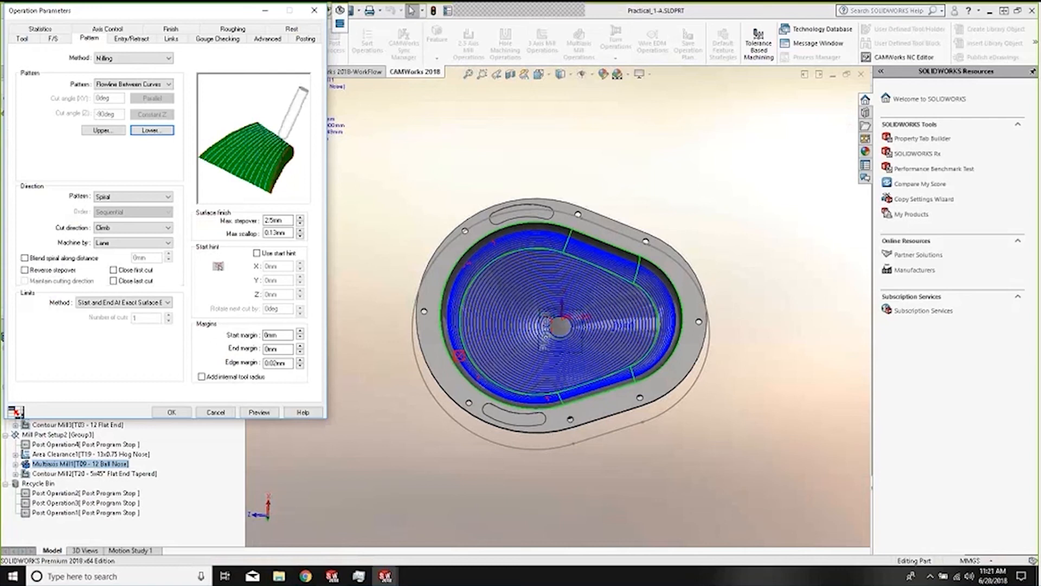
{"action": "left_click", "coordinate": [163, 412]}
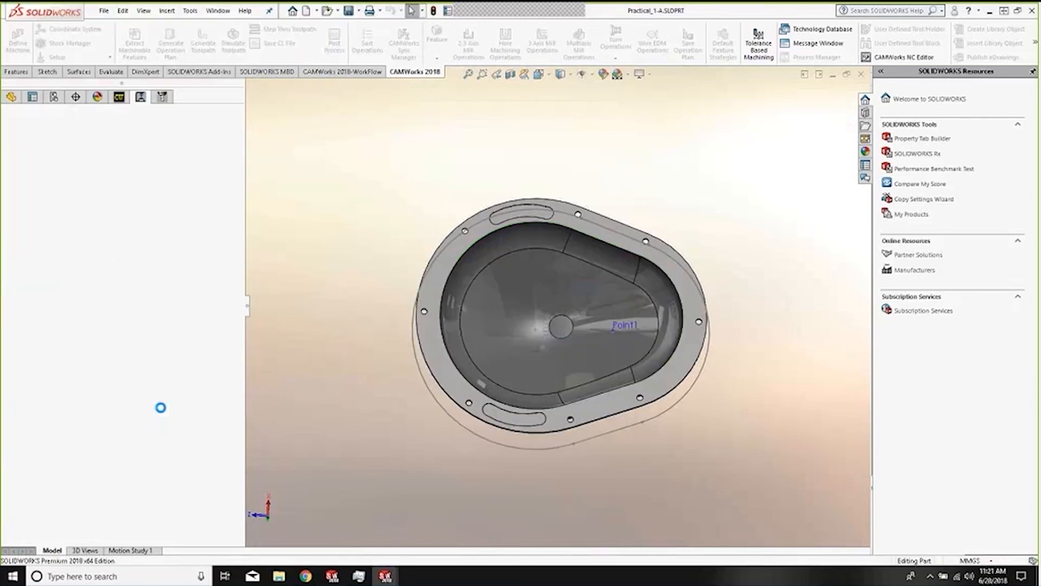
Simulate the Multiaxis Mill1 toolpath to the end, raising the playback speed to maximum, and close the simulation
{"action": "right_click", "coordinate": [82, 237]}
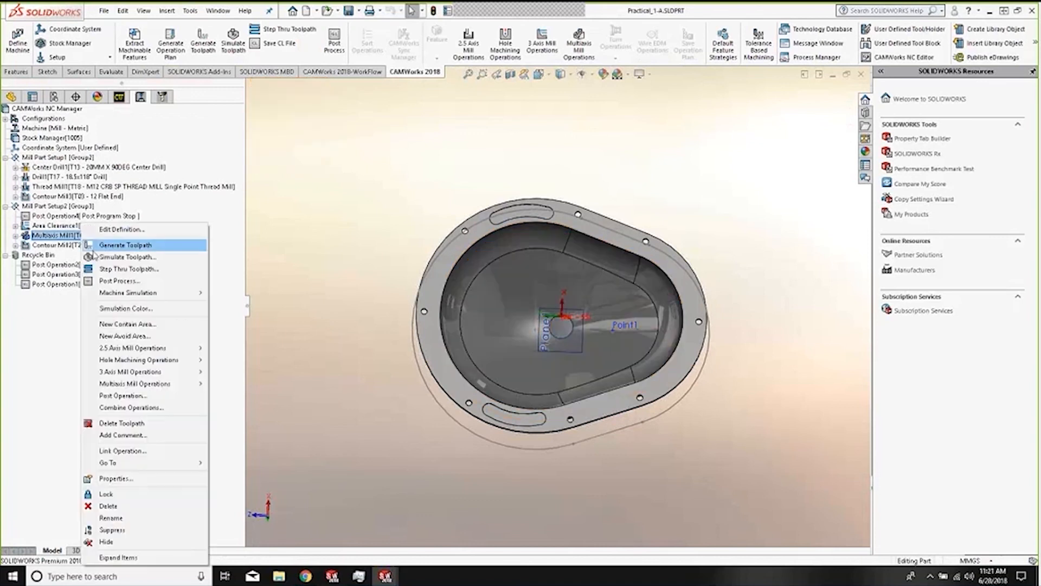
{"action": "left_click", "coordinate": [125, 256]}
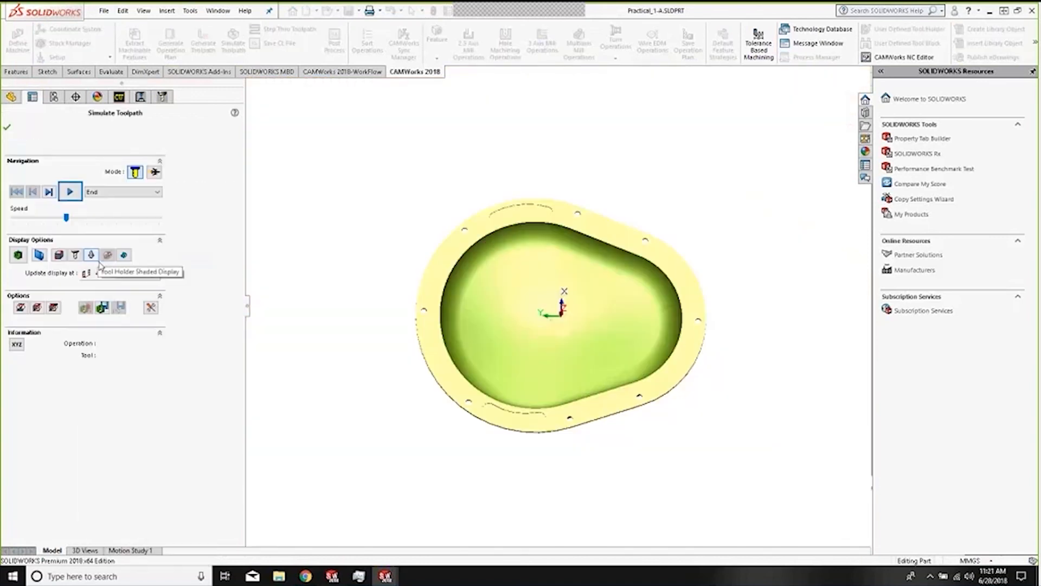
{"action": "left_click_drag", "start_coordinate": [66, 217], "coordinate": [85, 218]}
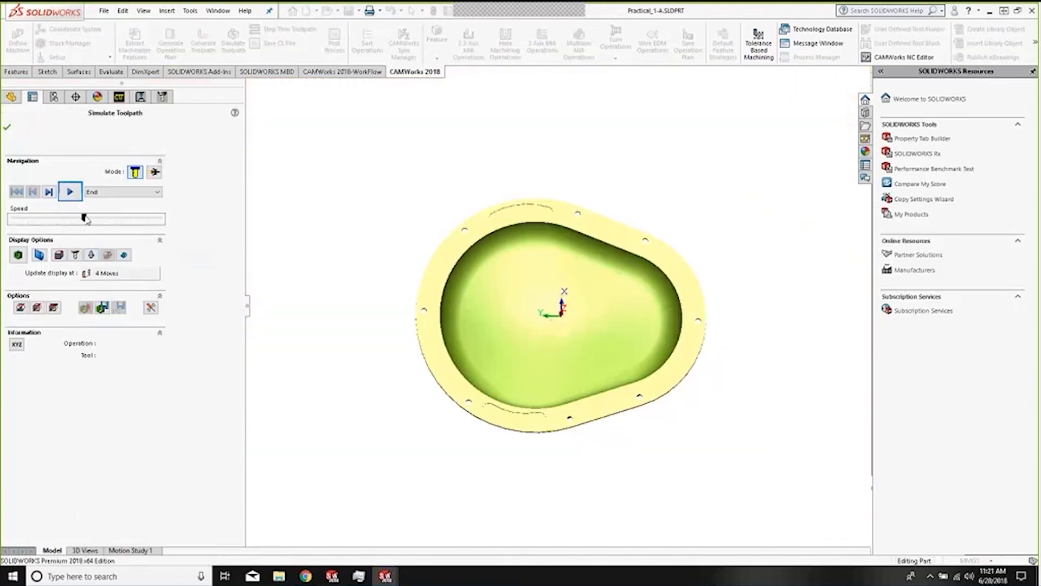
{"action": "left_click", "coordinate": [70, 191]}
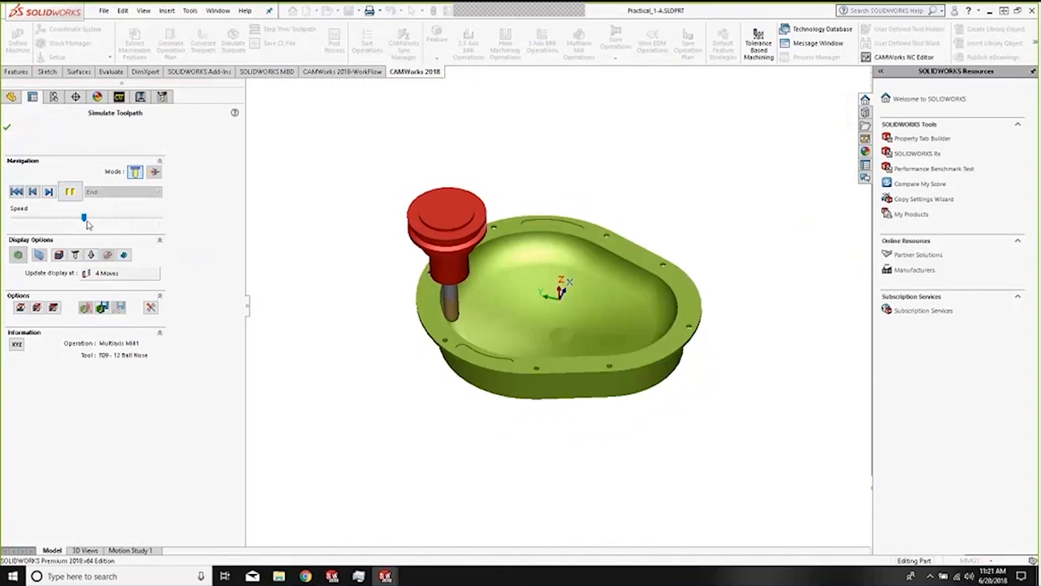
{"action": "left_click_drag", "start_coordinate": [85, 218], "coordinate": [160, 219]}
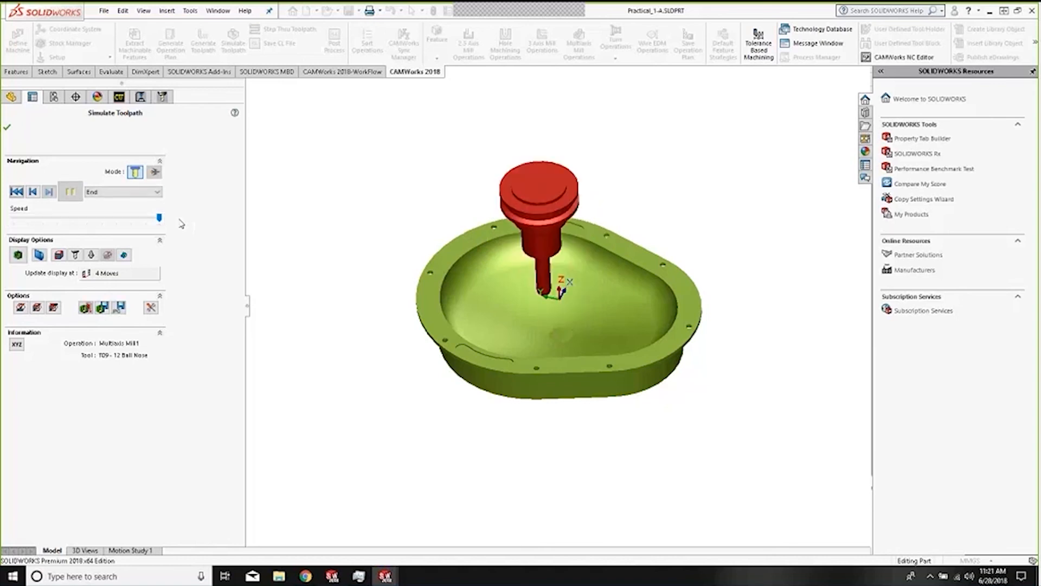
{"action": "left_click", "coordinate": [7, 129]}
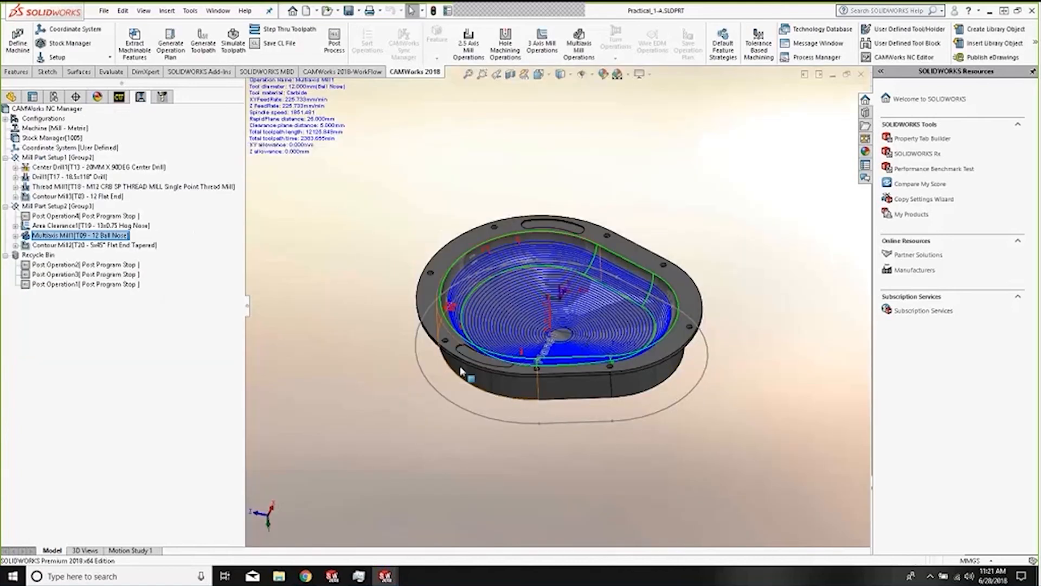
Examine the spiral Multiaxis Mill1 toolpath across the dished cavity from a distance and close up
{"action": "scroll", "coordinate": [524, 325], "scroll_direction": "up", "scroll_amount": 3}
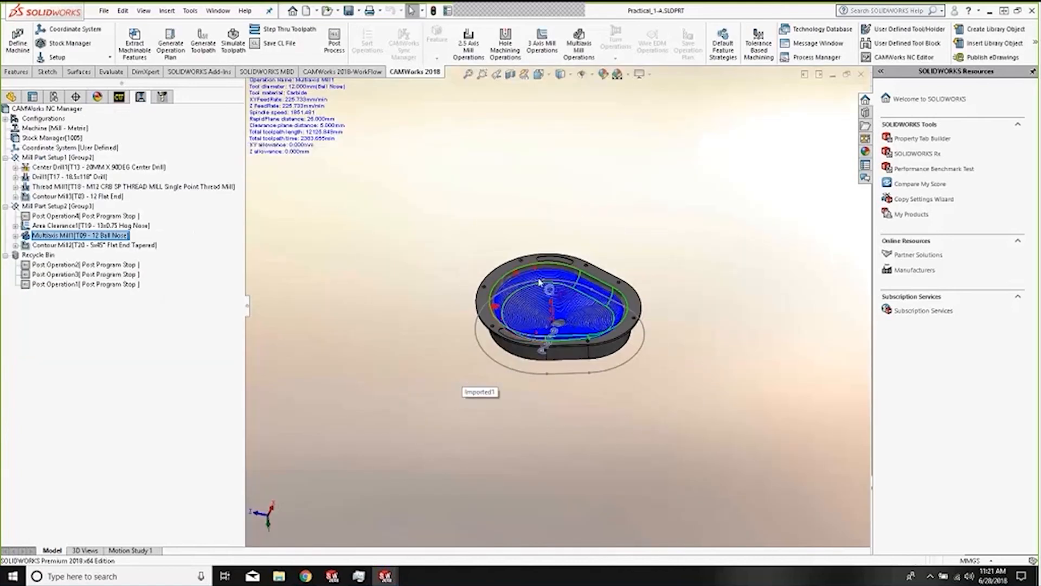
{"action": "middle_click_drag", "start_coordinate": [556, 264], "coordinate": [545, 308]}
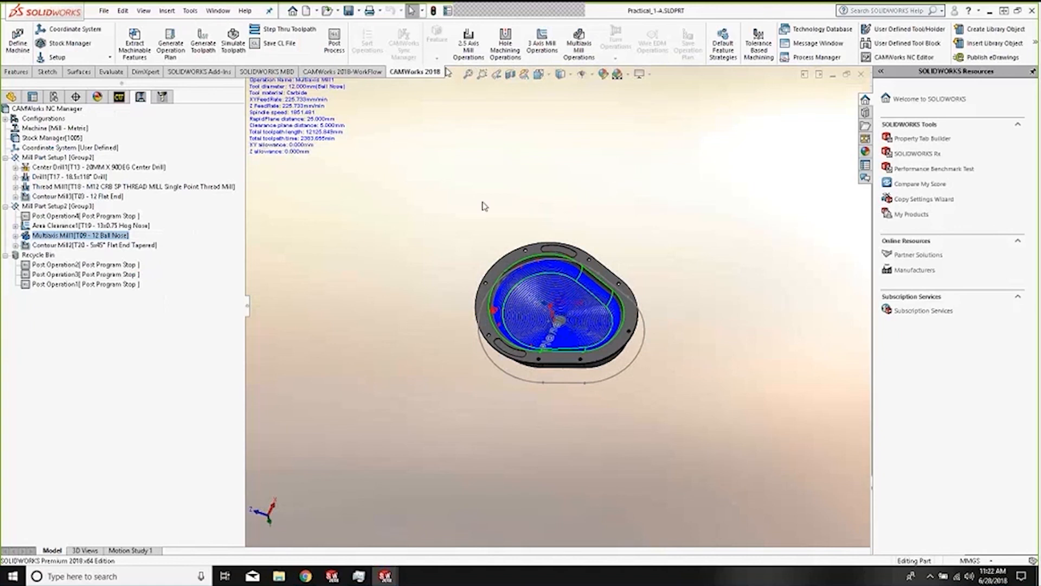
{"action": "scroll", "coordinate": [560, 293], "scroll_direction": "down", "scroll_amount": 6}
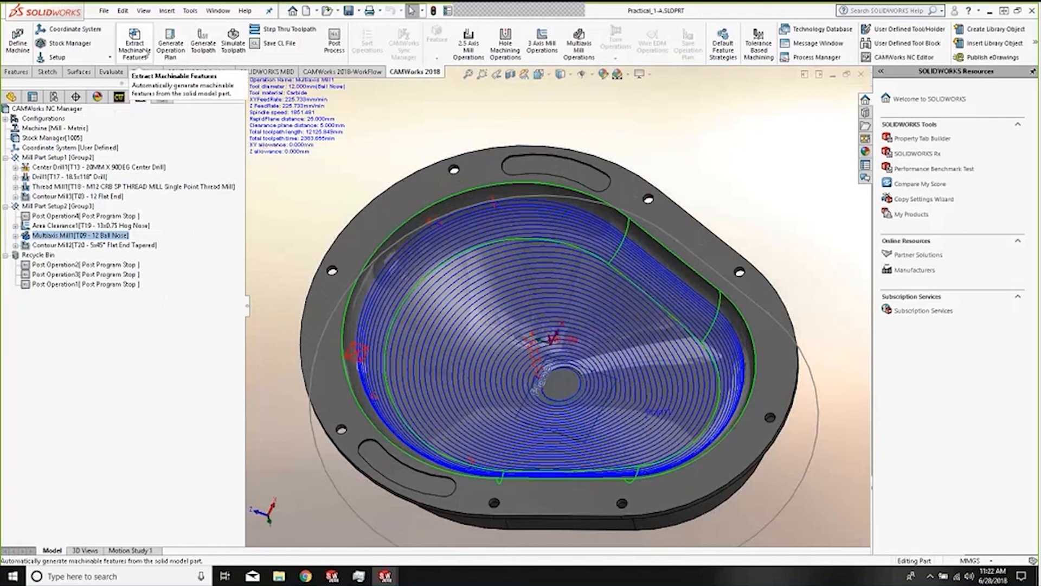
Show Multi Surface Feature1 under Mill Part Setup2 among the machinable features, and look over the Technology Database's Mill page
{"action": "left_click", "coordinate": [119, 96]}
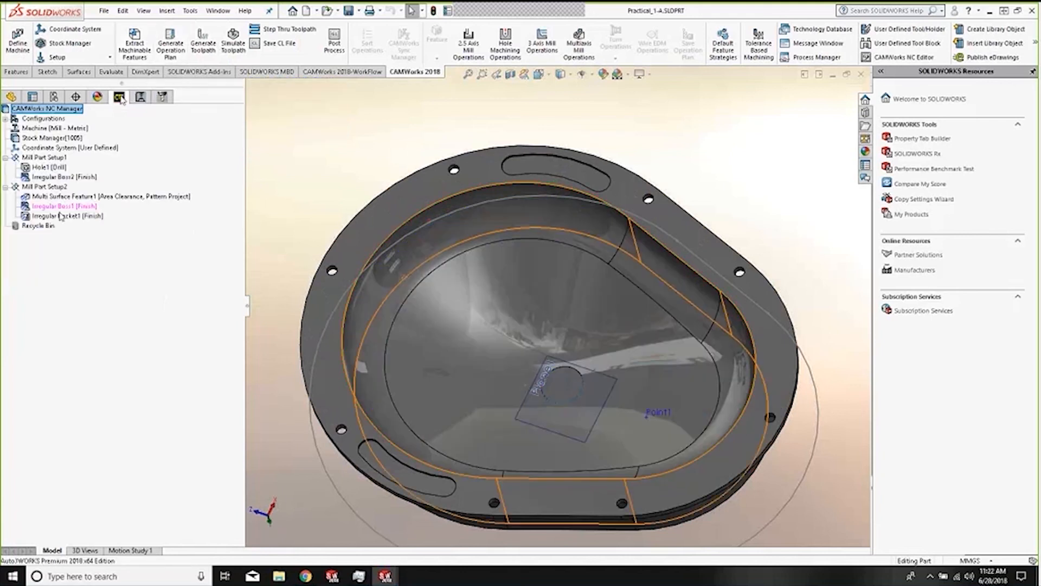
{"action": "left_click", "coordinate": [61, 196]}
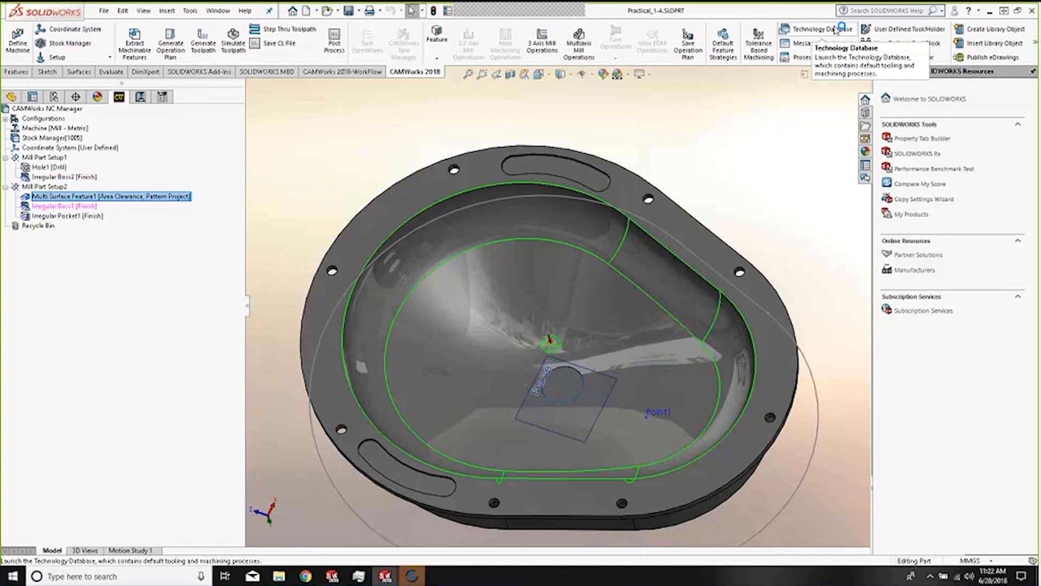
{"action": "left_click", "coordinate": [413, 577]}
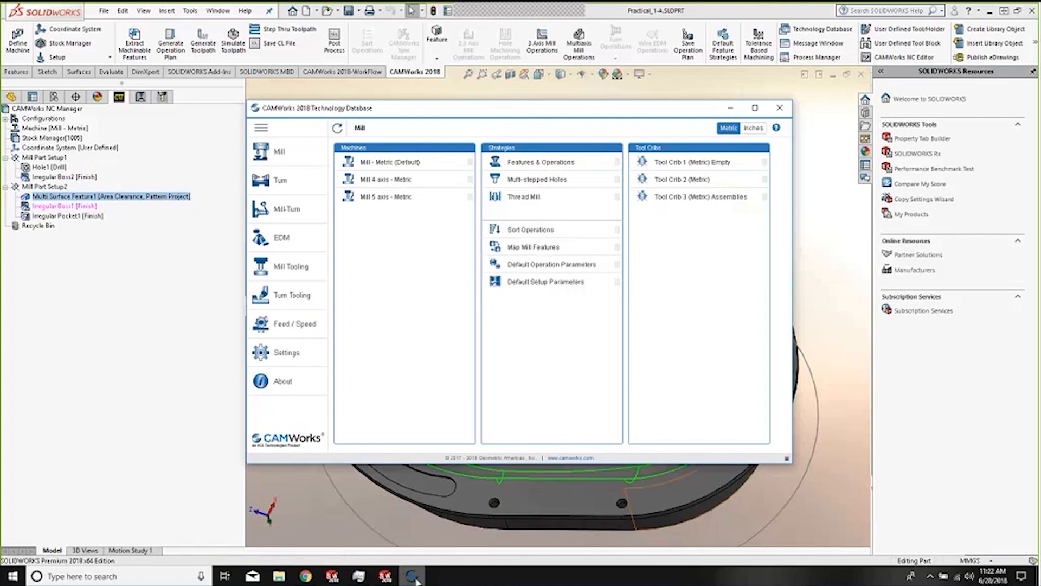
{"action": "left_click", "coordinate": [780, 109]}
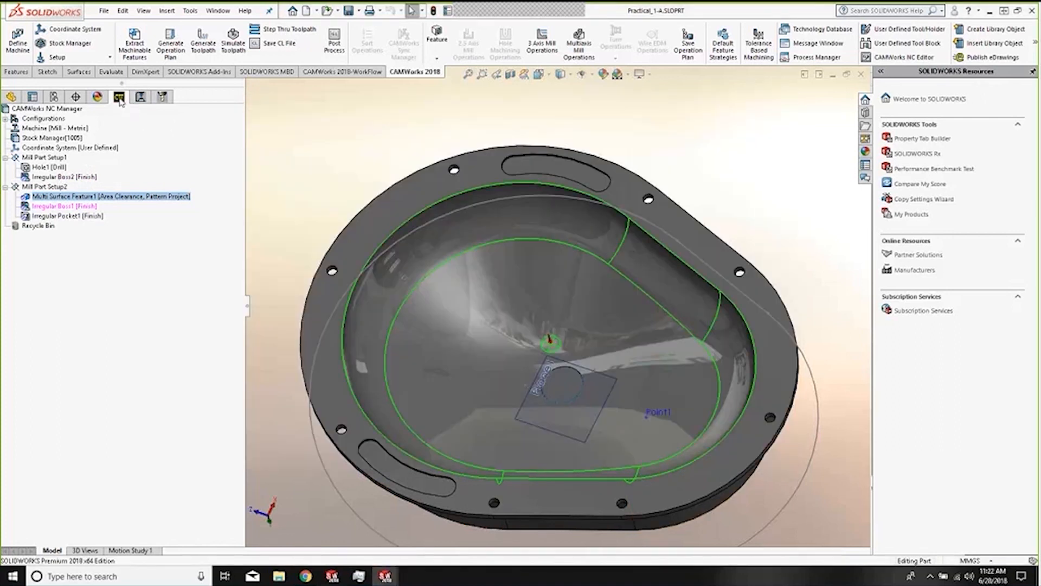
Return to the operation list and display the Contour Mill2 toolpath from Mill Part Setup2
{"action": "left_click", "coordinate": [140, 98]}
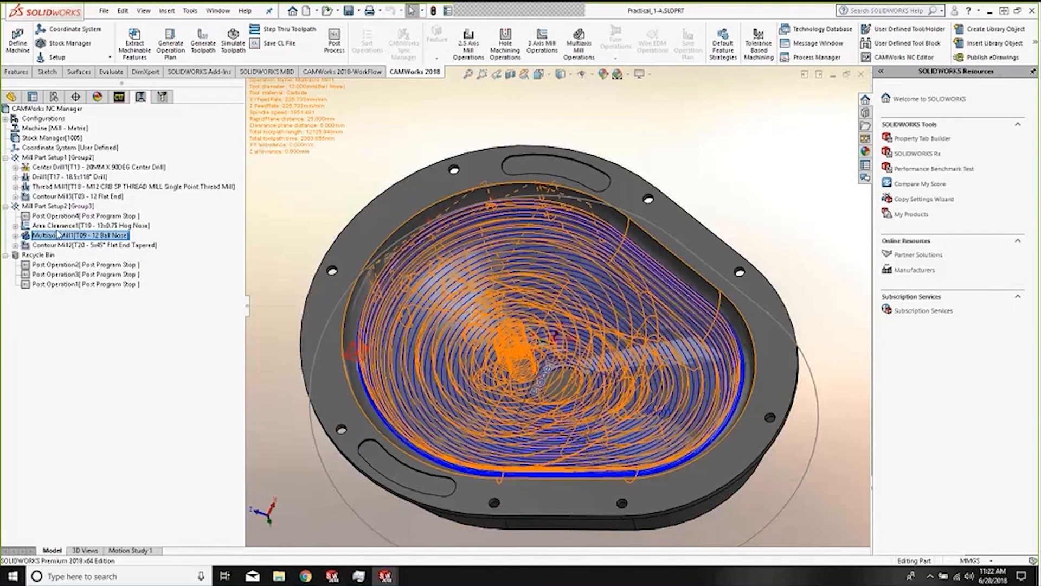
{"action": "left_click", "coordinate": [59, 246]}
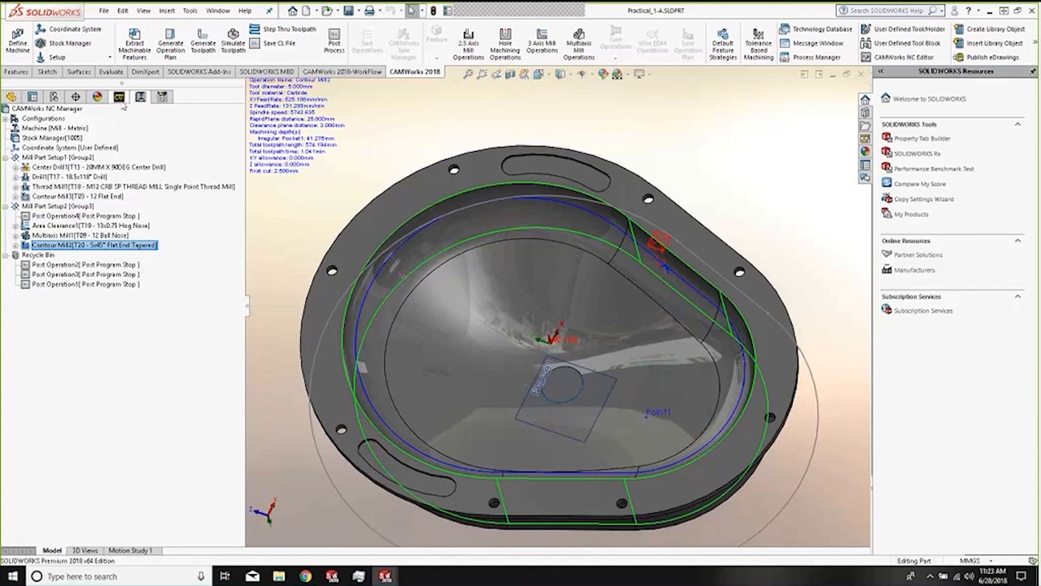
Try to save the operation plan of Multi Surface Feature1 in Mill Part Setup2
{"action": "left_click", "coordinate": [119, 97]}
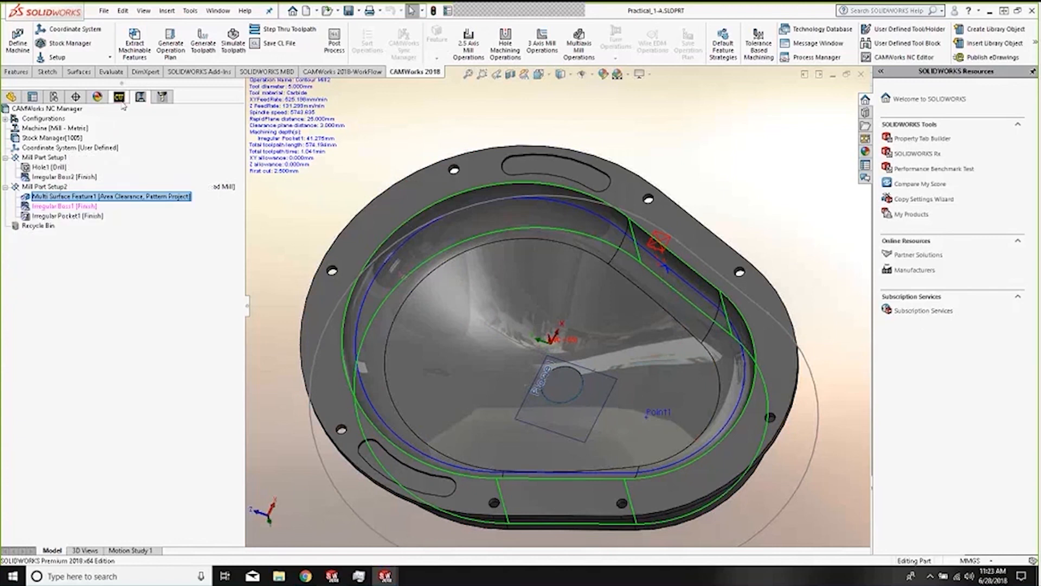
{"action": "right_click", "coordinate": [57, 199]}
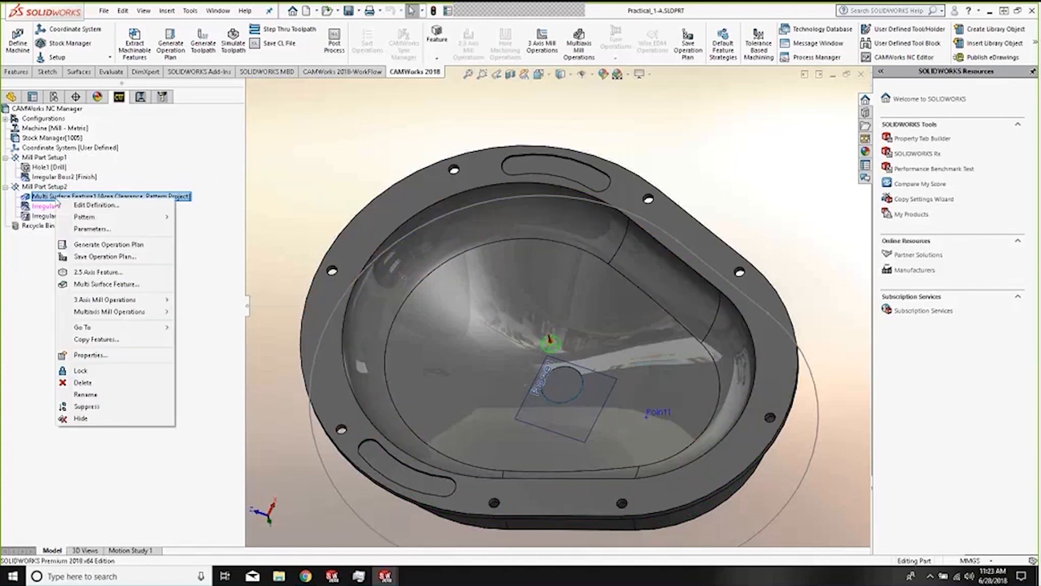
{"action": "left_click", "coordinate": [101, 259]}
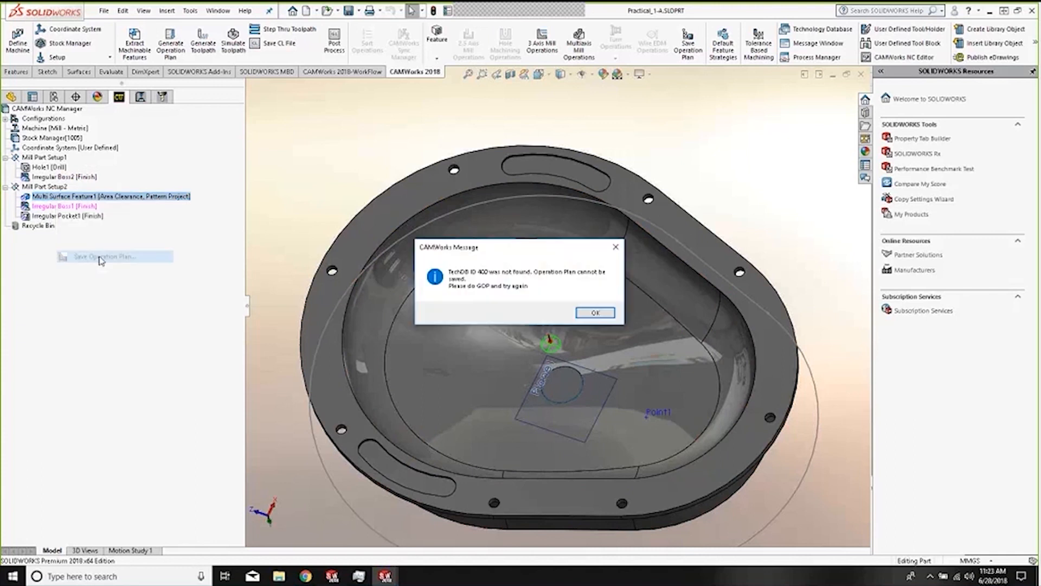
{"action": "left_click", "coordinate": [595, 313]}
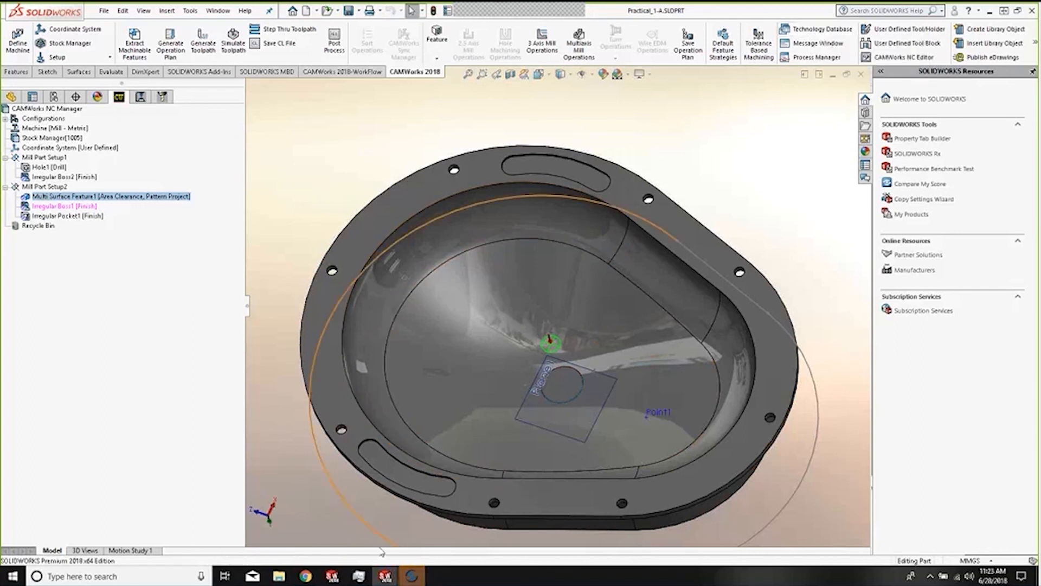
Bring up the Technology Database again to view its Mill machines, strategies and tool cribs, and close it
{"action": "left_click", "coordinate": [411, 578]}
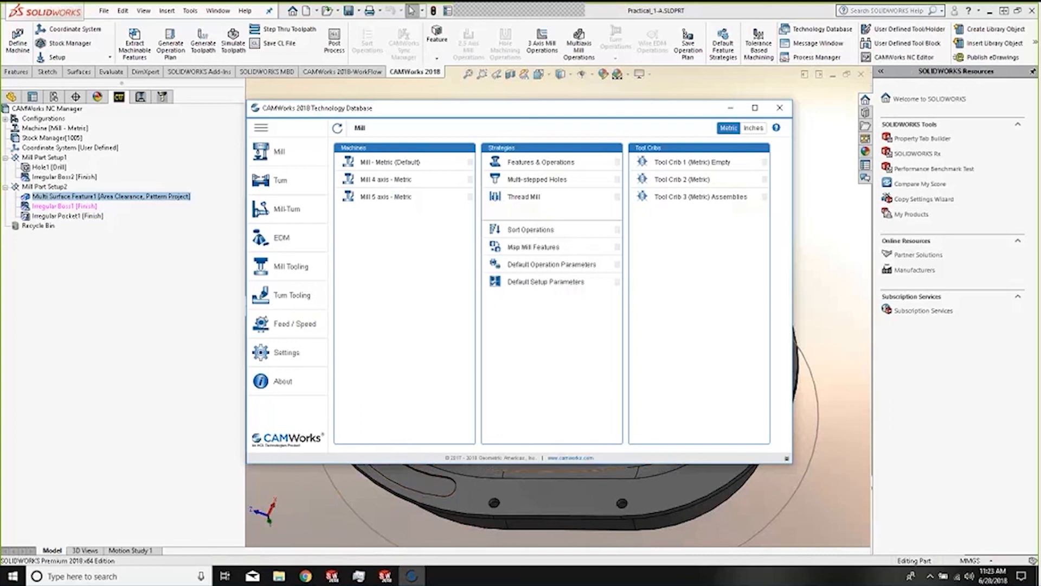
{"action": "left_click", "coordinate": [780, 107]}
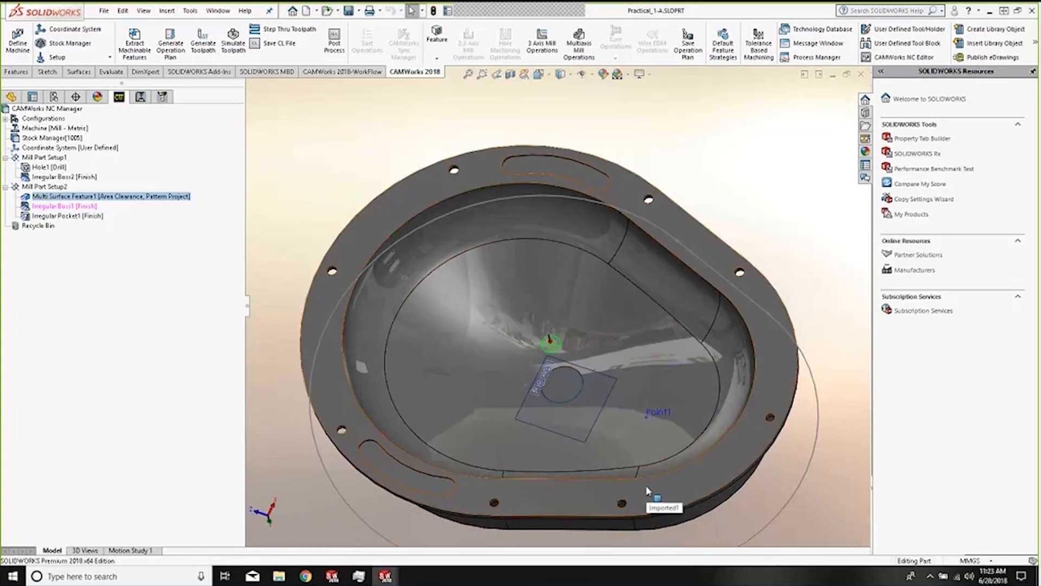
Switch to the slide presentation and show the Summary slide
{"action": "key", "text": "super+Tab"}
{"action": "left_click", "coordinate": [435, 426]}
{"action": "left_click", "coordinate": [436, 424]}
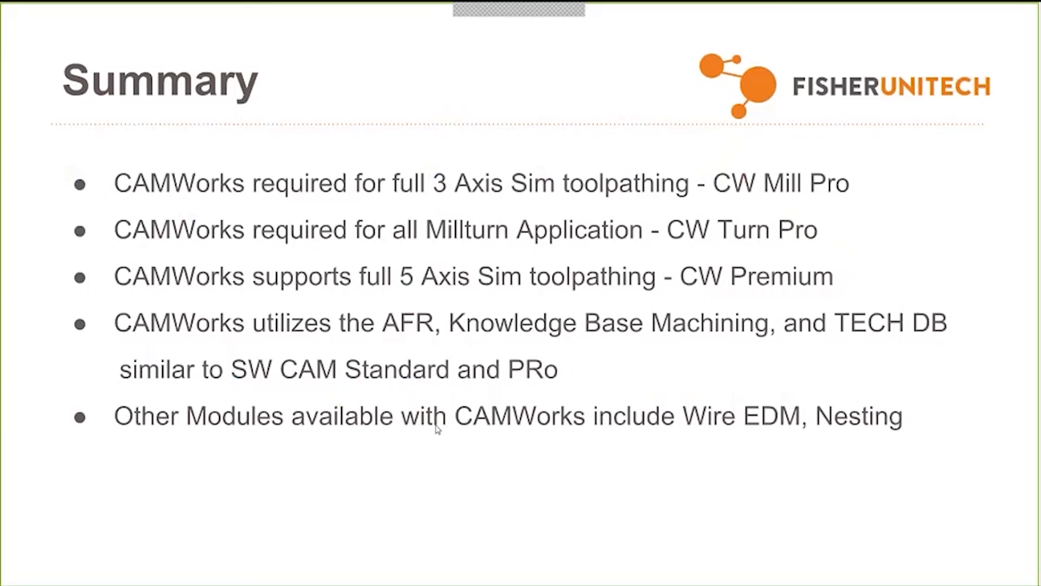